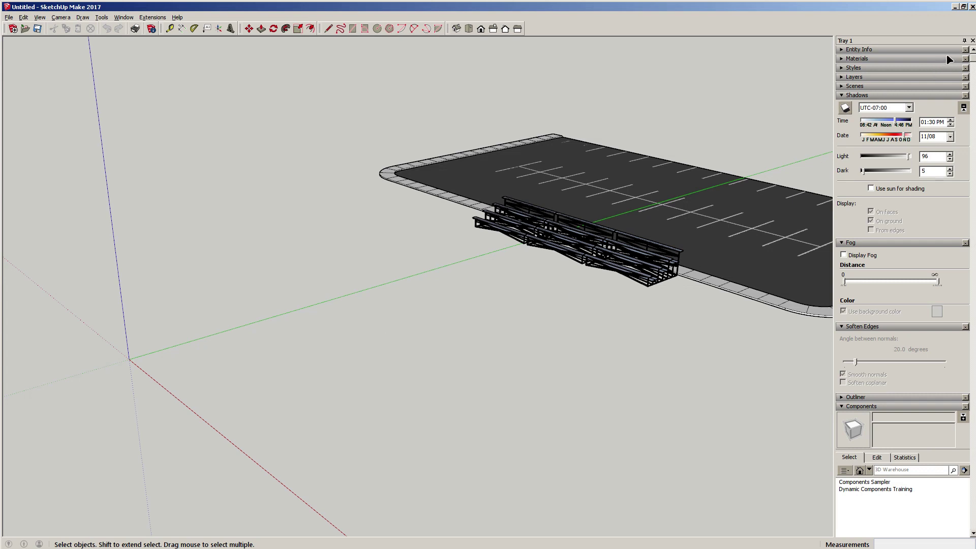
Auto-hide the side tray to free up the drawing area around the origin.
left_click(964, 40)
middle_click_drag(296, 294, 422, 295)
scroll(575, 284, "up", 3)
middle_click_drag(567, 279, 544, 279)
middle_click_drag(414, 316, 356, 313)
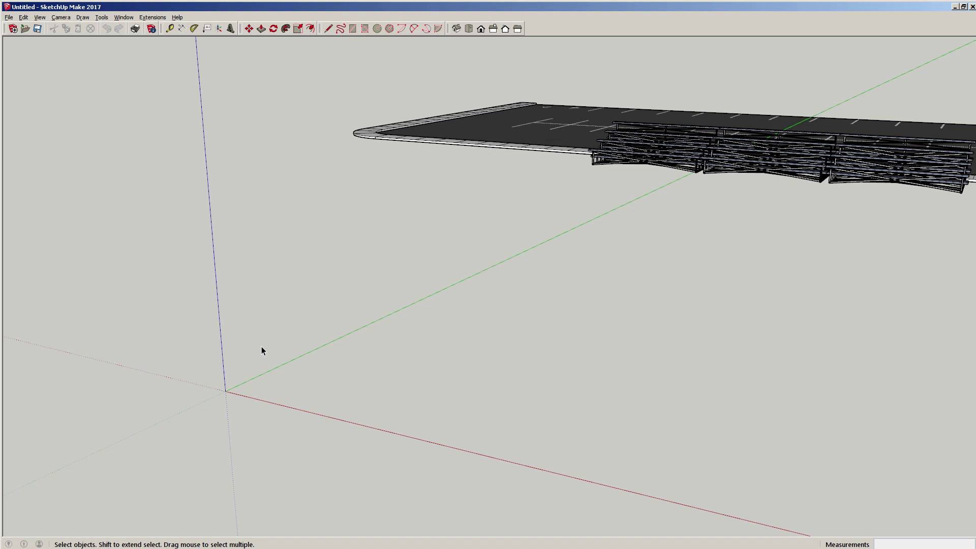
middle_click_drag(260, 351, 491, 362)
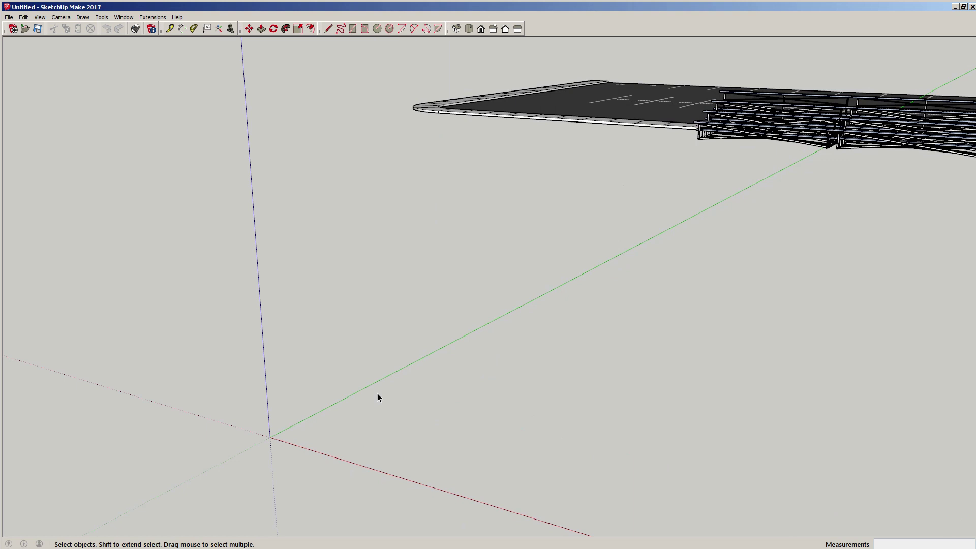
key("r")
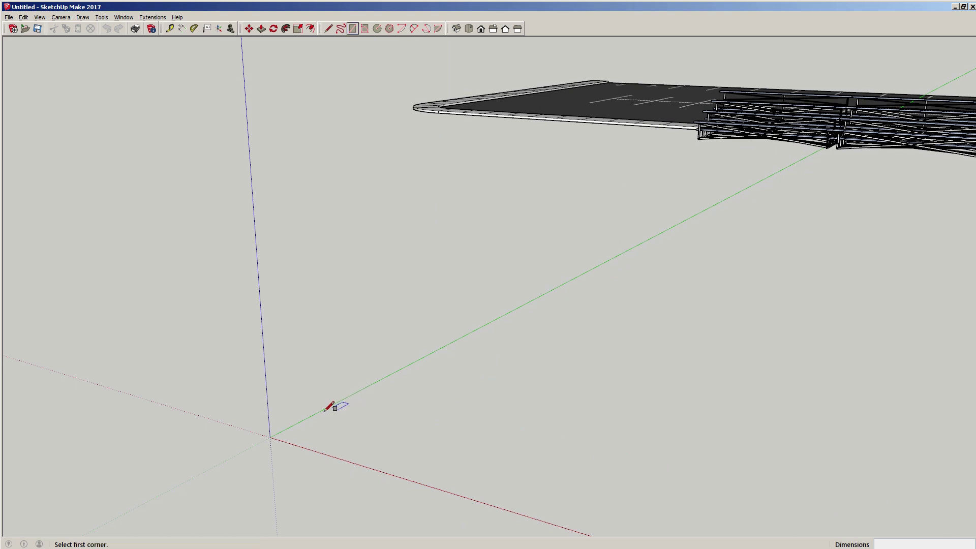
left_click(270, 437)
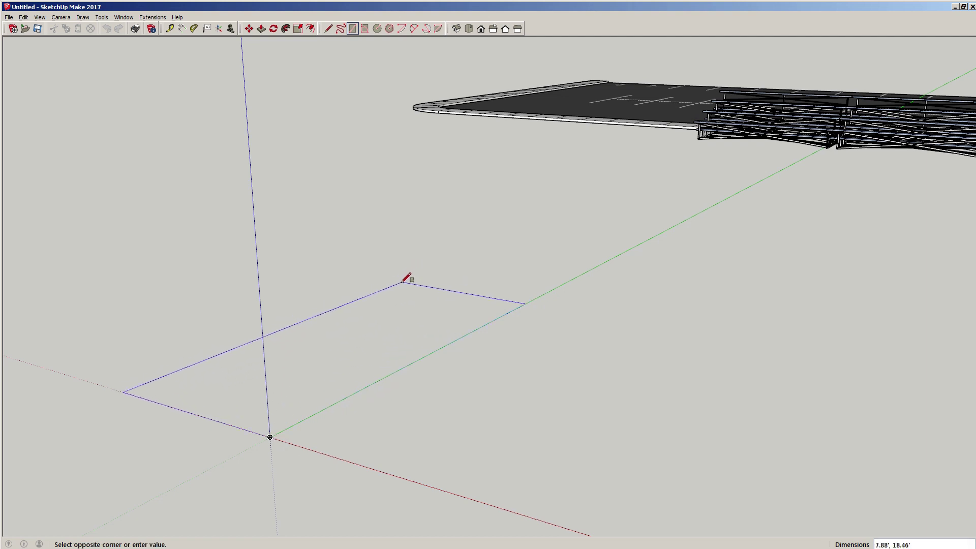
key("Escape")
Draw a closed upright rectangular face from the origin with the Line tool, 4' high and 12' long along the green axis.
key("l")
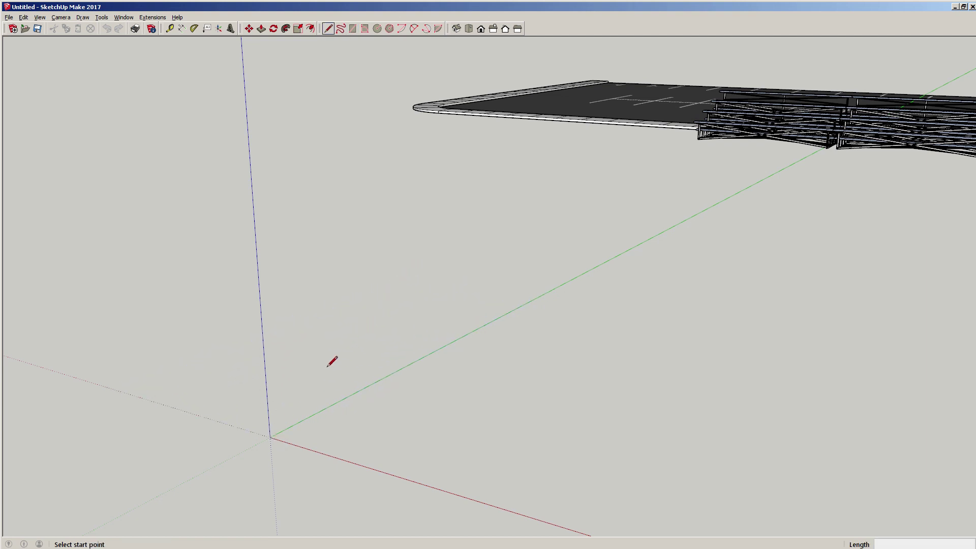
left_click(270, 437)
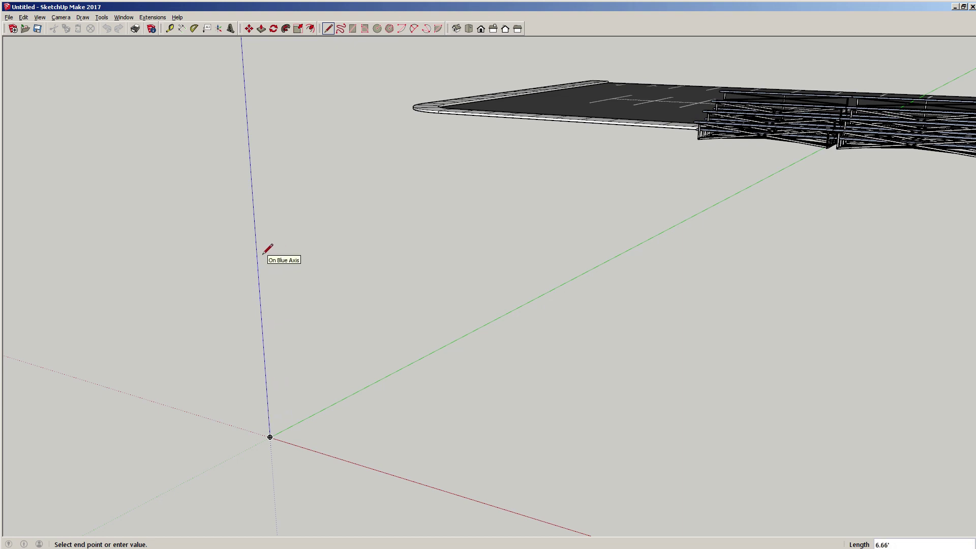
type("4")
key("Return")
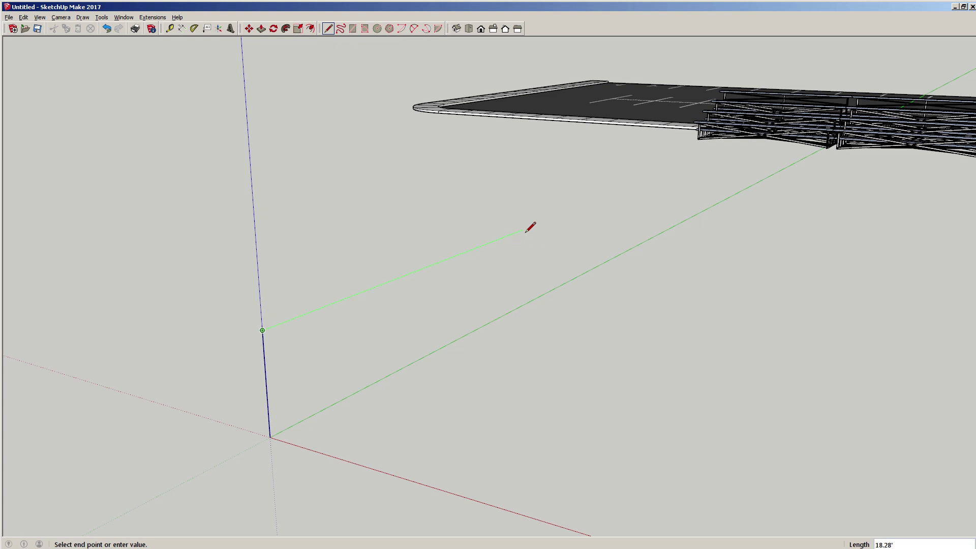
type("12")
key("Return")
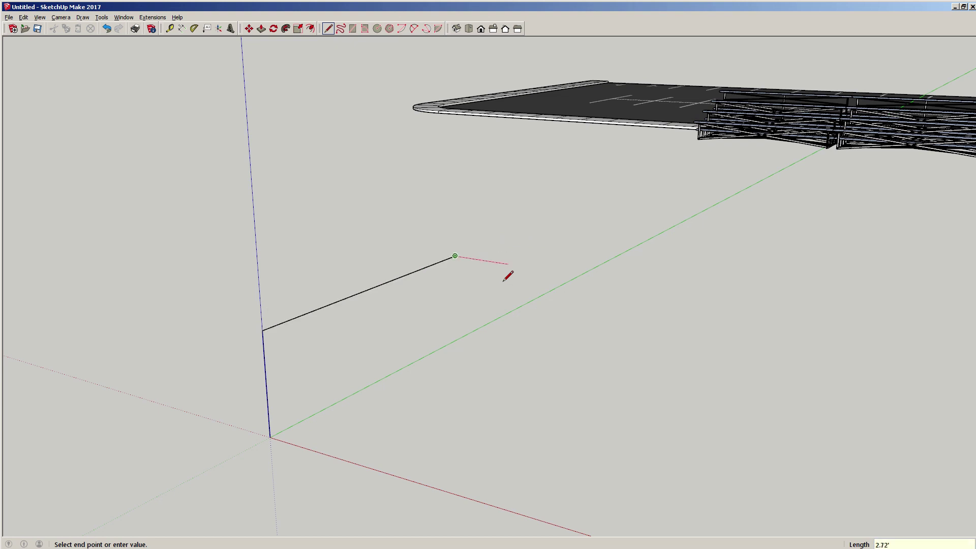
left_click(458, 339)
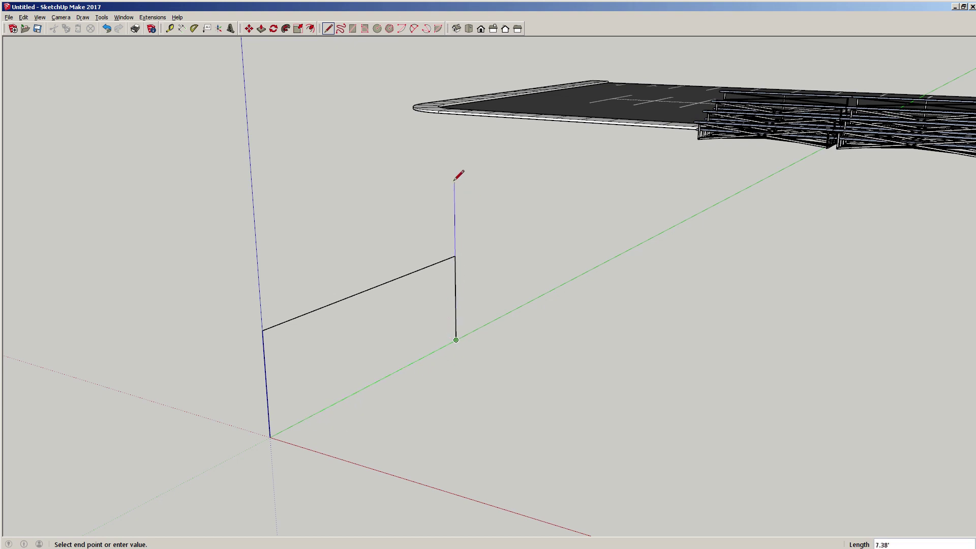
left_click(270, 436)
Reverse the upright rectangular face so its front side faces the viewer.
key("space")
middle_click_drag(352, 359, 322, 331)
right_click(313, 332)
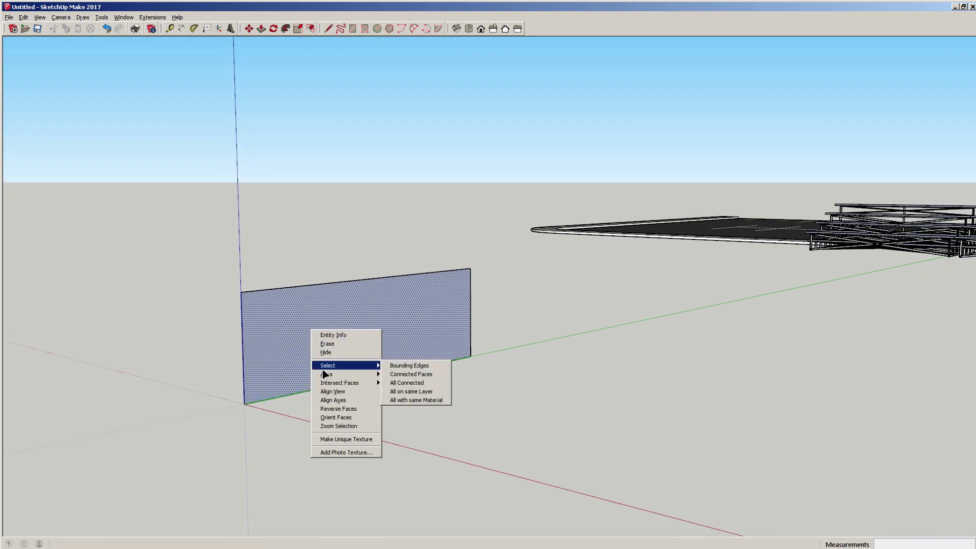
left_click(333, 409)
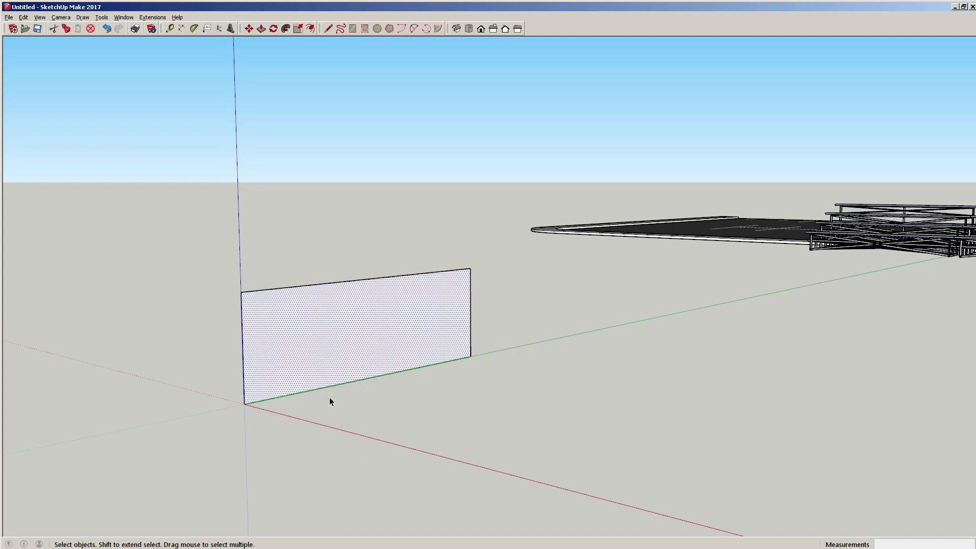
Make a group from the upright rectangular face together with its bounding edges.
right_click(331, 346)
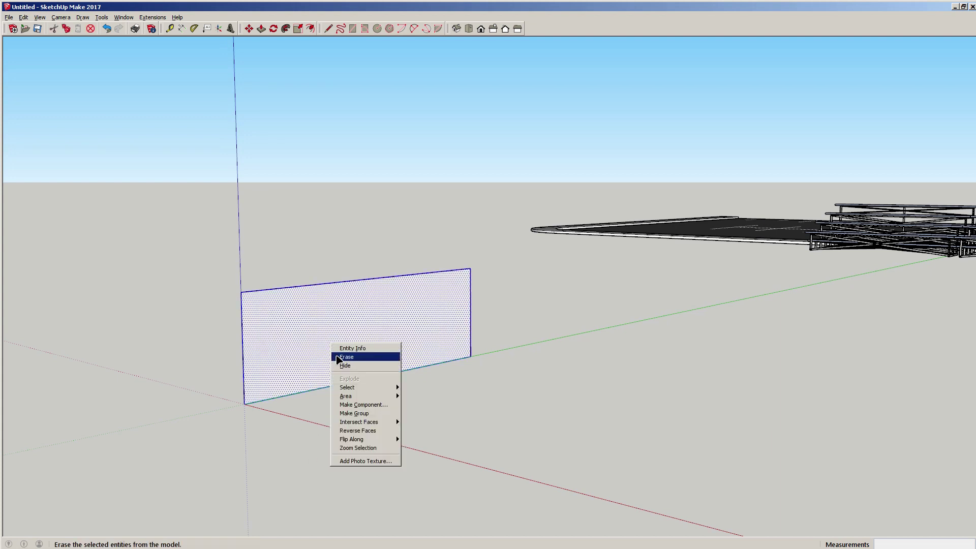
left_click(211, 338)
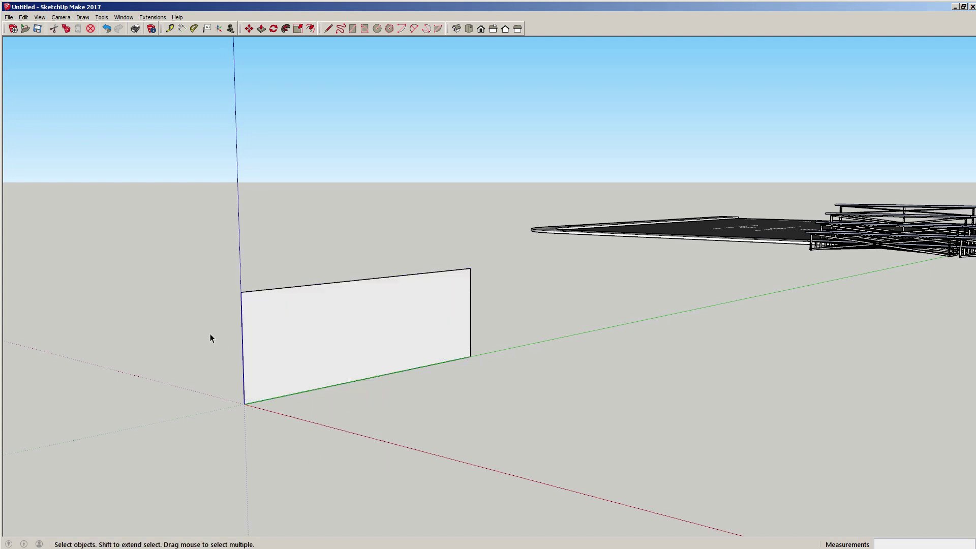
left_click(329, 327)
right_click(329, 327)
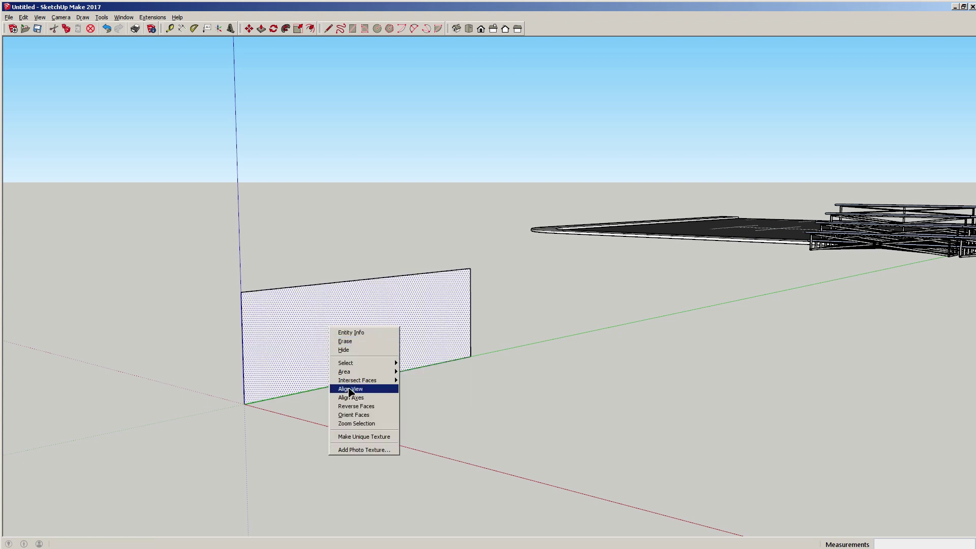
left_click(194, 339)
left_click(367, 338)
right_click(367, 338)
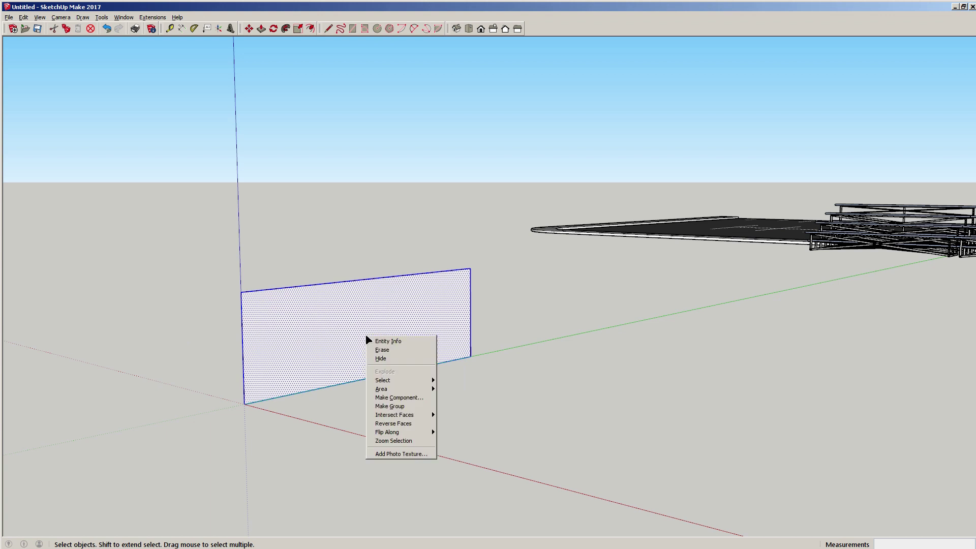
left_click(386, 402)
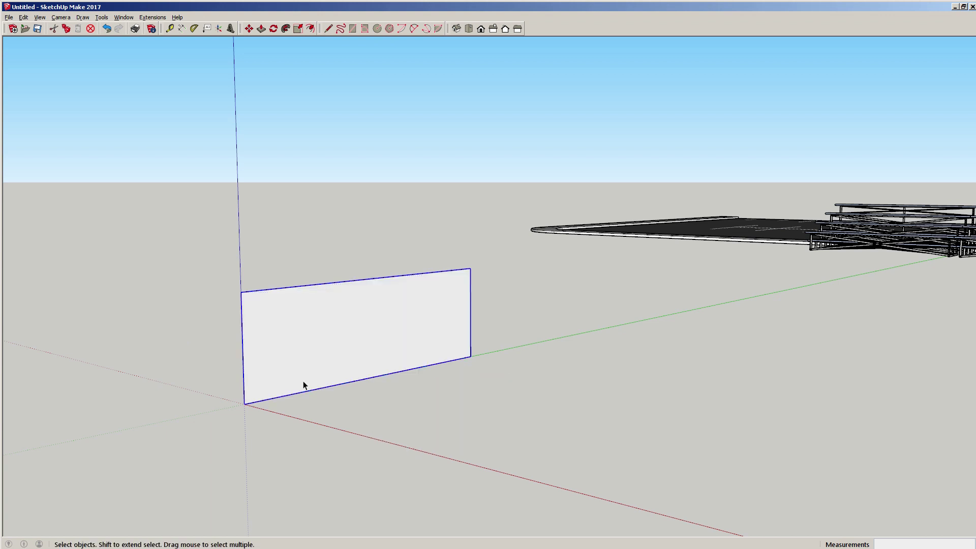
left_click(215, 353)
Draw the first stair riser, a 0.67' line straight up from the origin along the grouped rectangle's edge.
scroll(316, 332, "up", 2)
middle_click_drag(317, 332, 361, 341)
left_click(361, 341)
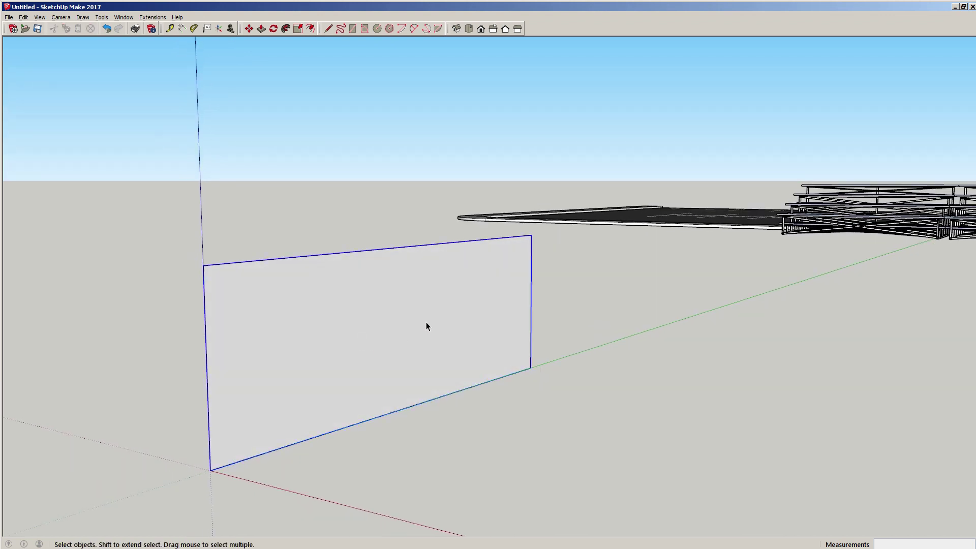
middle_click_drag(426, 321, 387, 337)
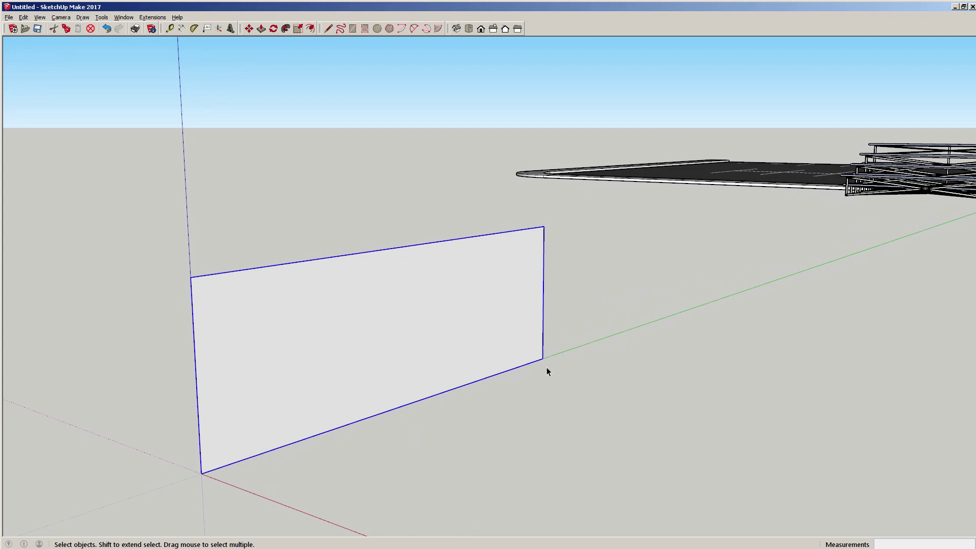
scroll(354, 360, "down", 1)
scroll(325, 350, "up", 1)
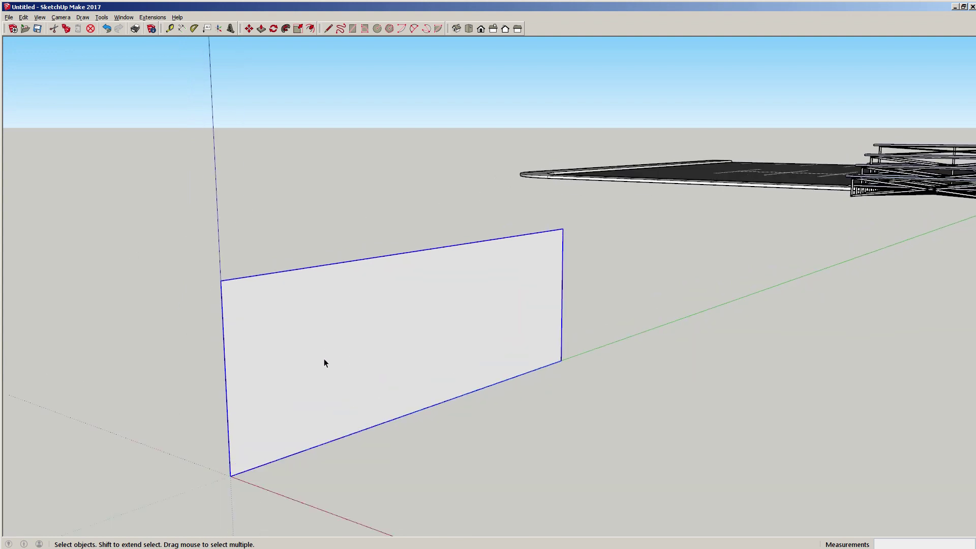
middle_click_drag(325, 359, 335, 326)
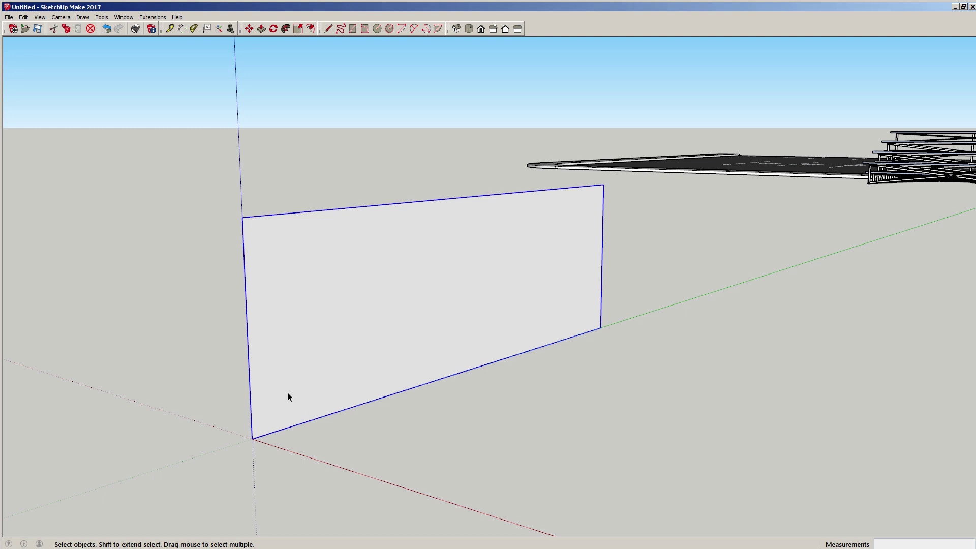
key("l")
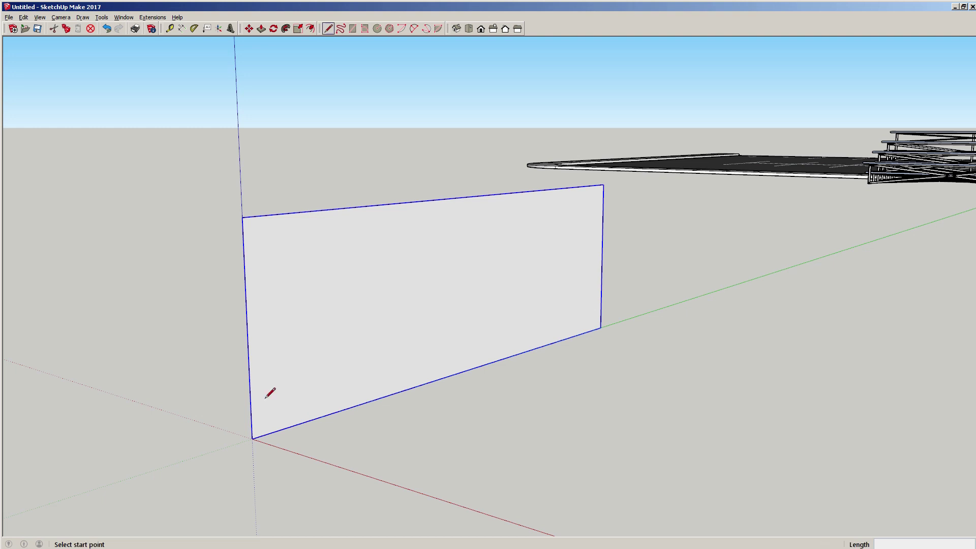
left_click(252, 438)
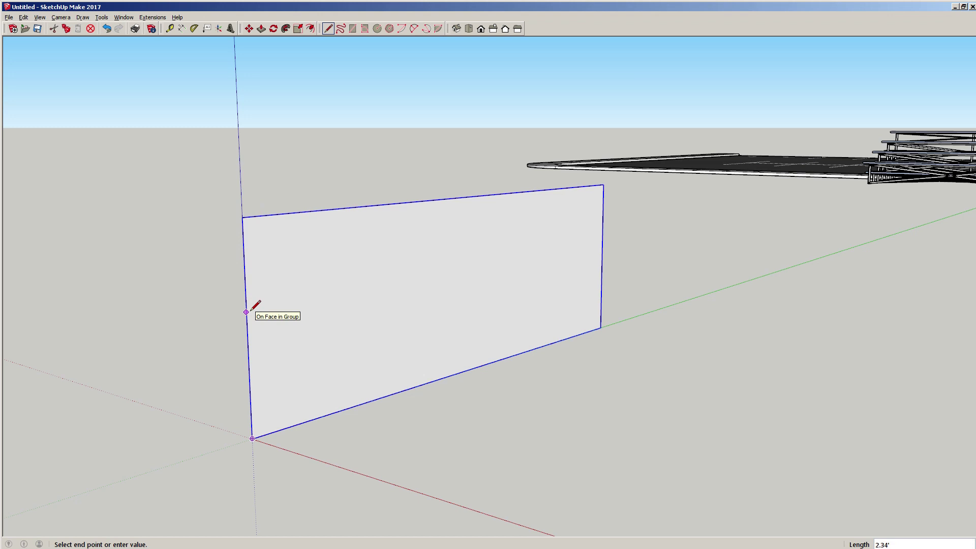
type(".67")
key("Return")
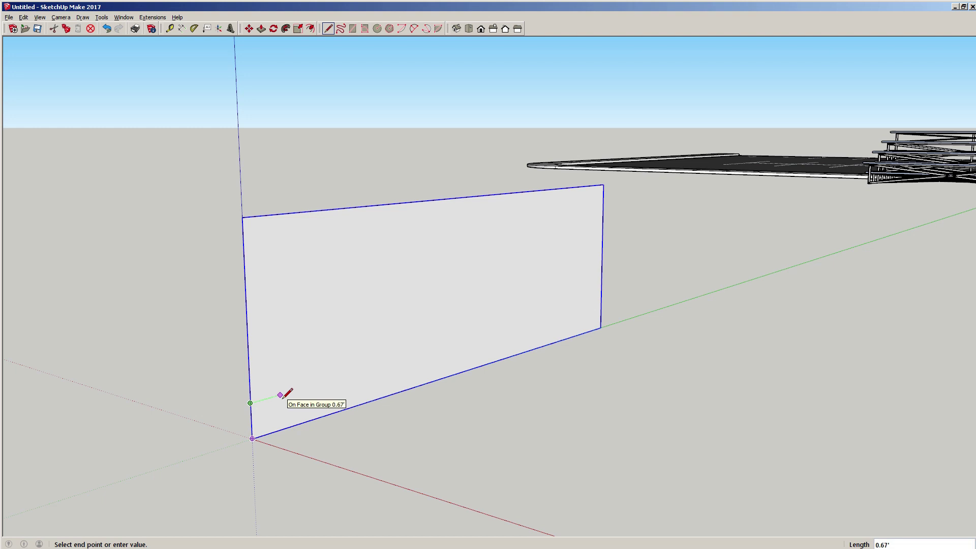
Continue the profile with a 0.67' tread along the green axis and a second 0.67' riser.
type(".")
key("Return")
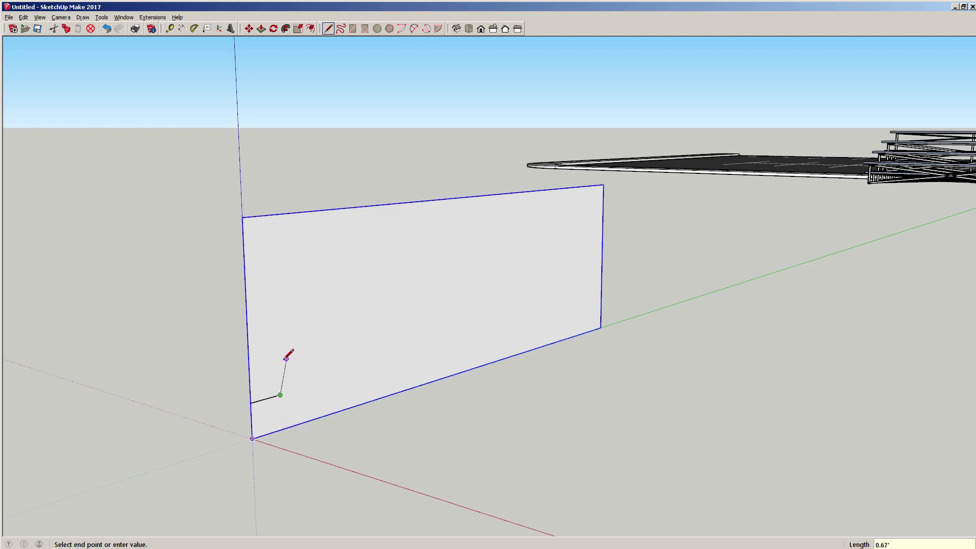
type(".")
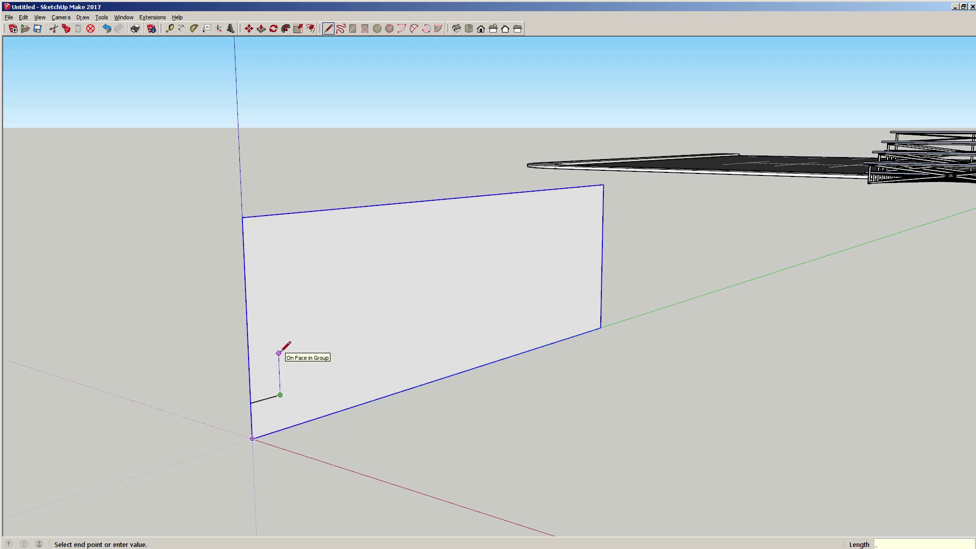
key("Return")
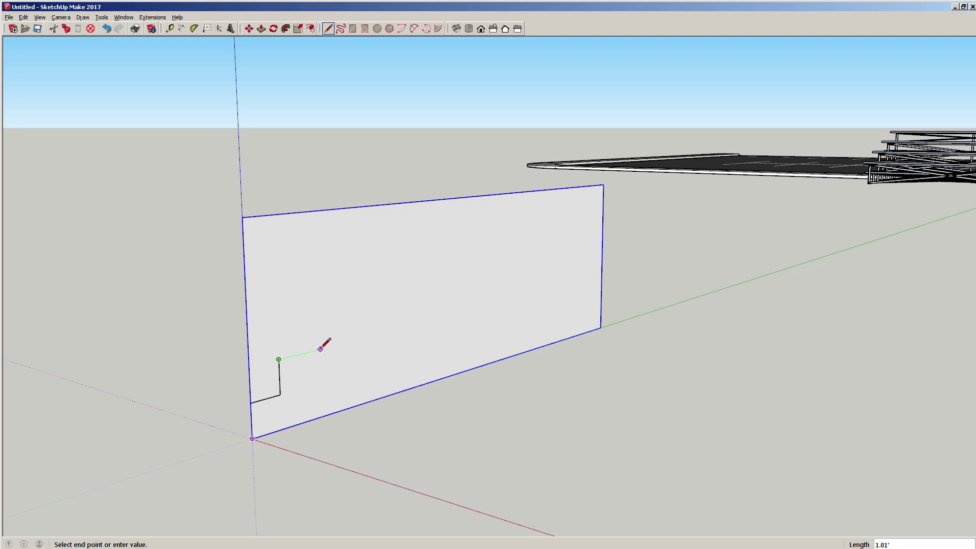
Continue the stair profile up the grouped face with three more treads and two more risers, each 0.67' long.
type(".")
key("Return")
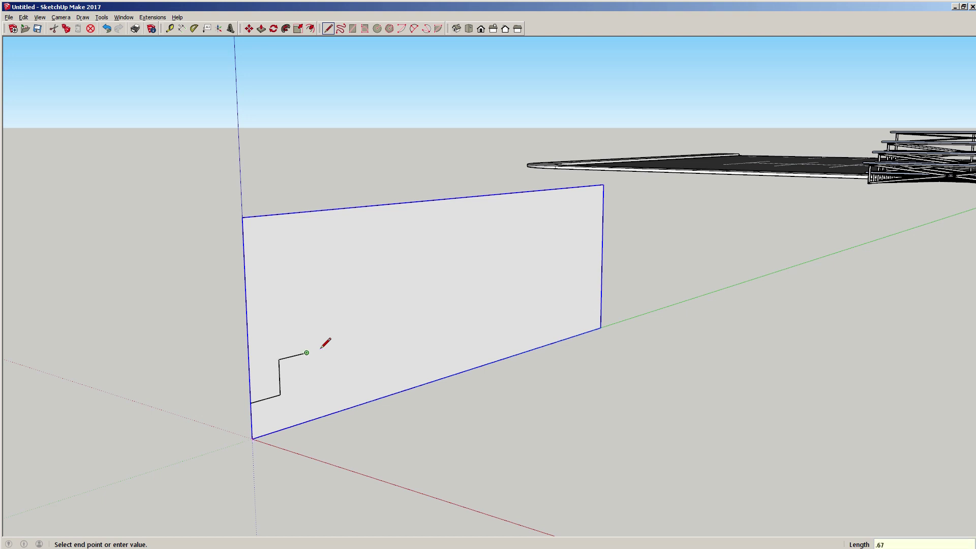
type(".")
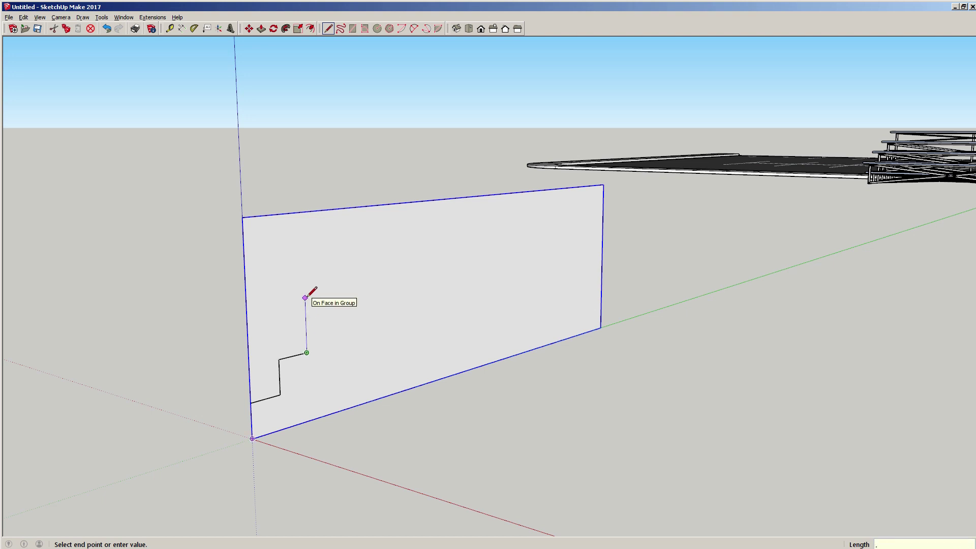
type("67")
key("Return")
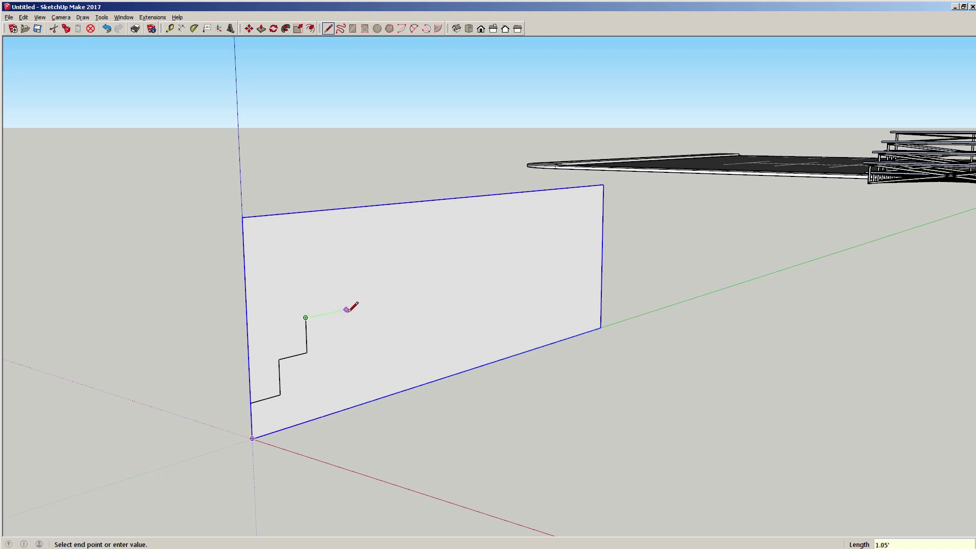
type(".67")
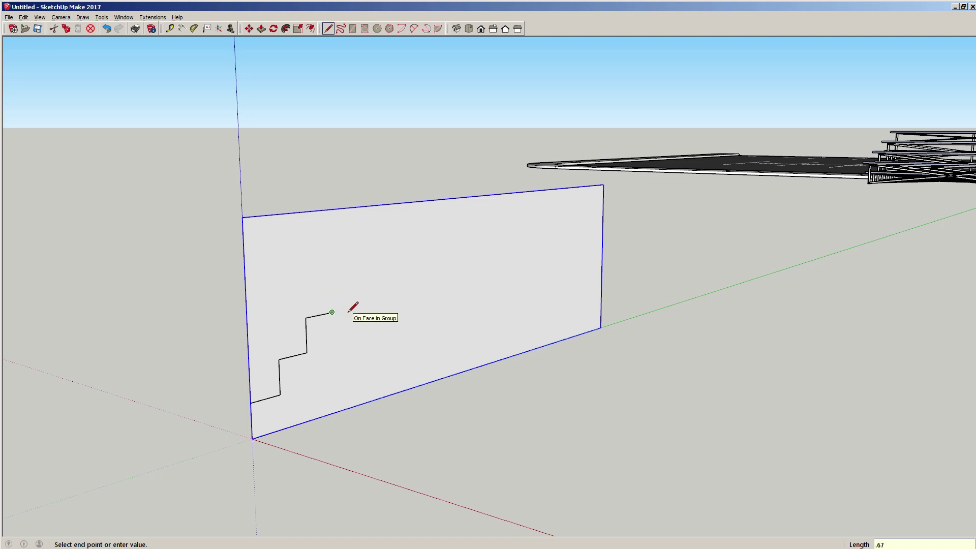
key("Return")
type(".")
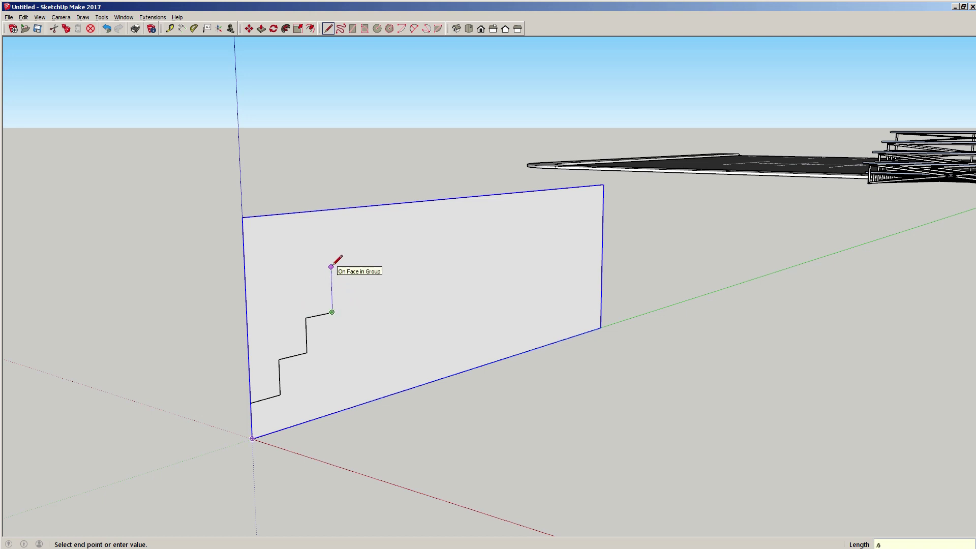
type("6")
key("Return")
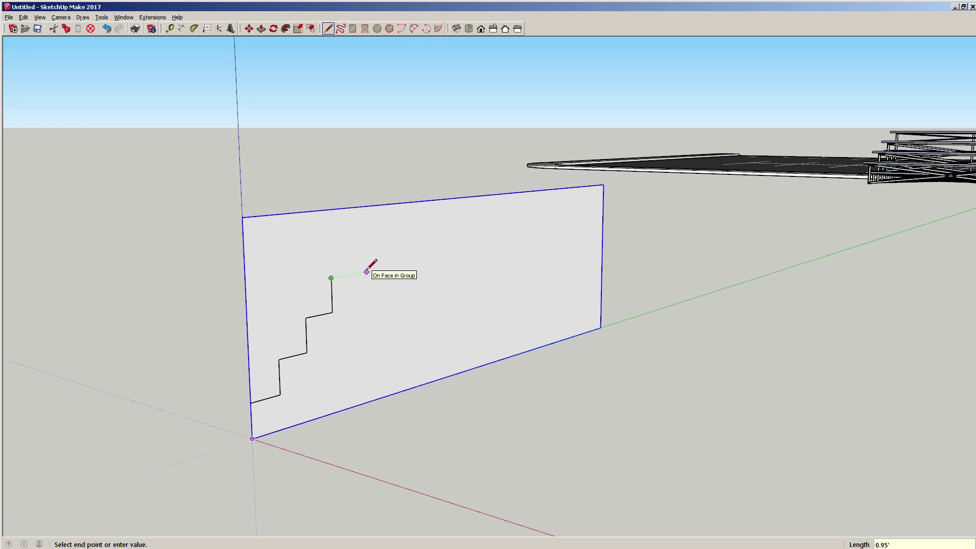
type(".67")
key("Return")
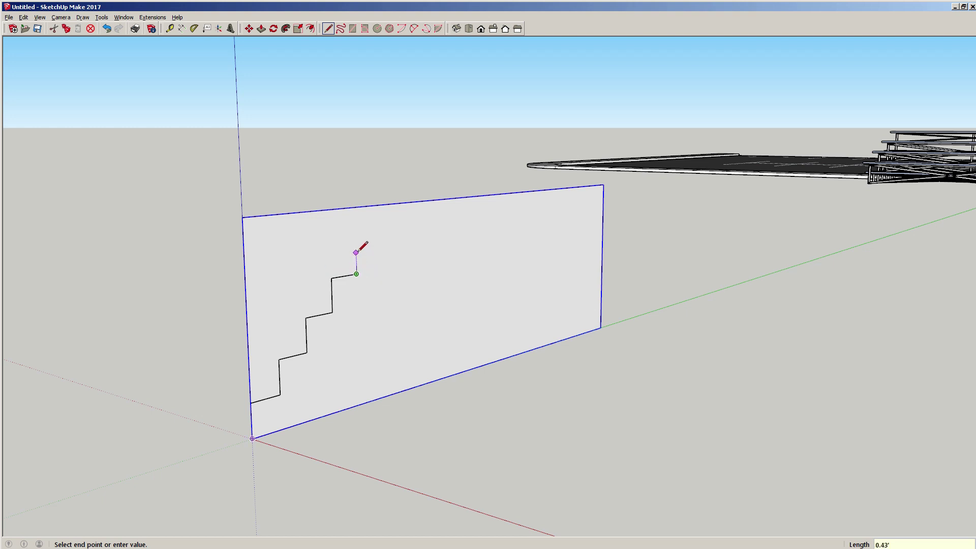
middle_click_drag(367, 270, 314, 311)
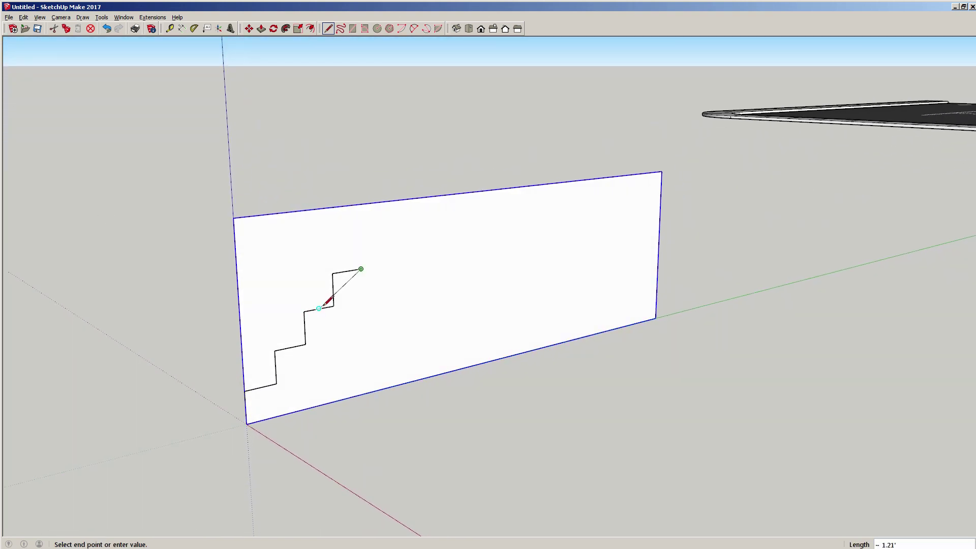
Undo the last five stair segments back to the second riser.
key("ctrl+z")
key("ctrl+z")
key("ctrl+z")
key("ctrl+z")
key("ctrl+z")
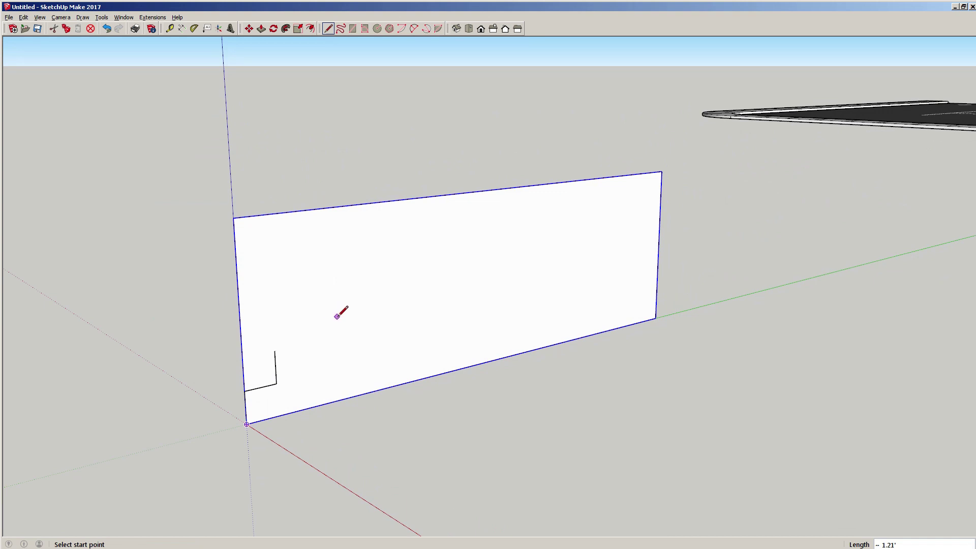
Undo the remaining stair segments and redraw the first 0.67' riser straight up from the origin along the grouped rectangle's edge.
key("ctrl+z")
key("ctrl+z")
left_click(247, 425)
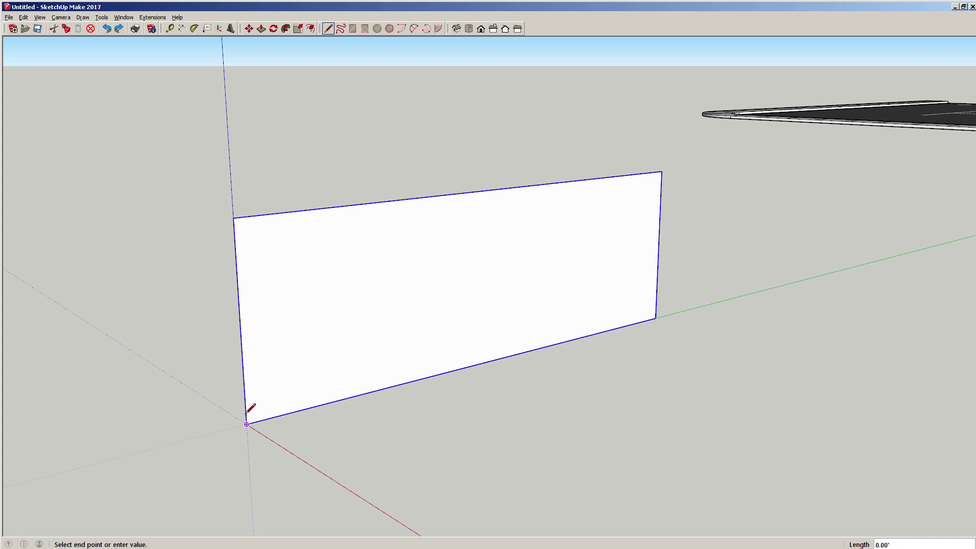
type("8\"")
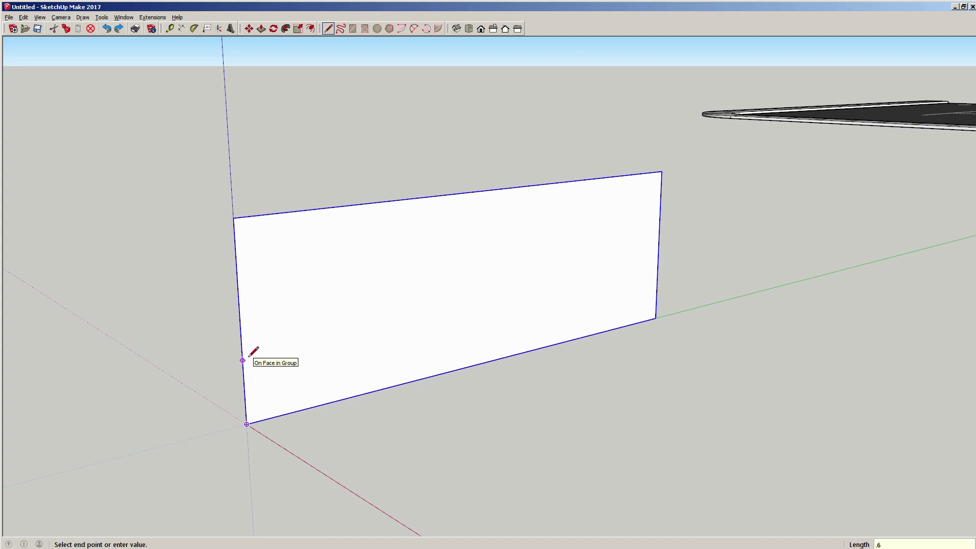
key("Return")
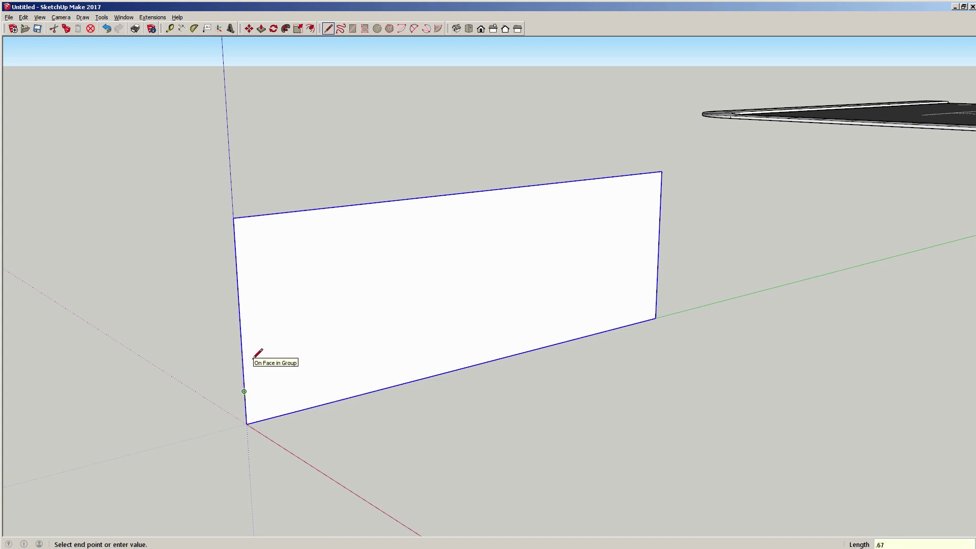
Continue the profile with two treads of about 1' along the green axis, following each with a 0.67' riser.
left_click(292, 381)
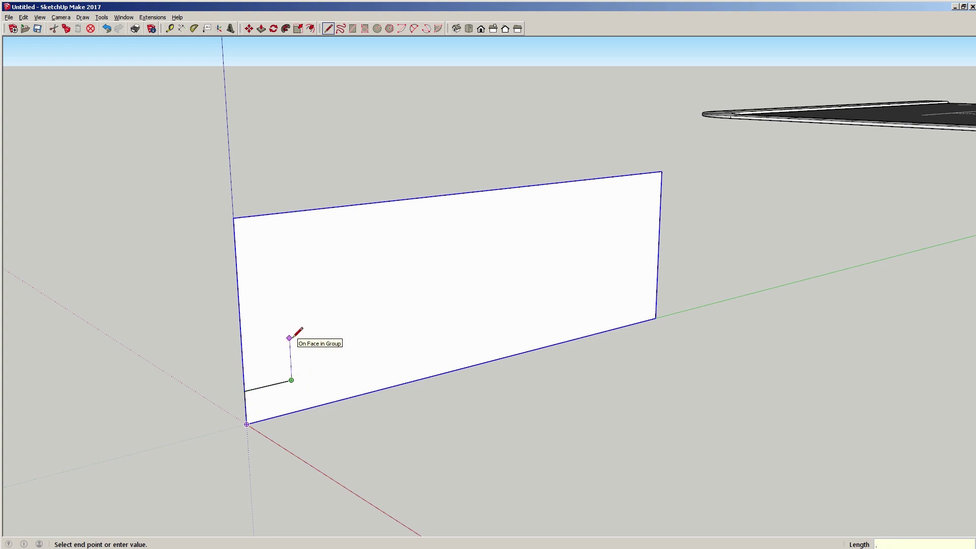
key("Return")
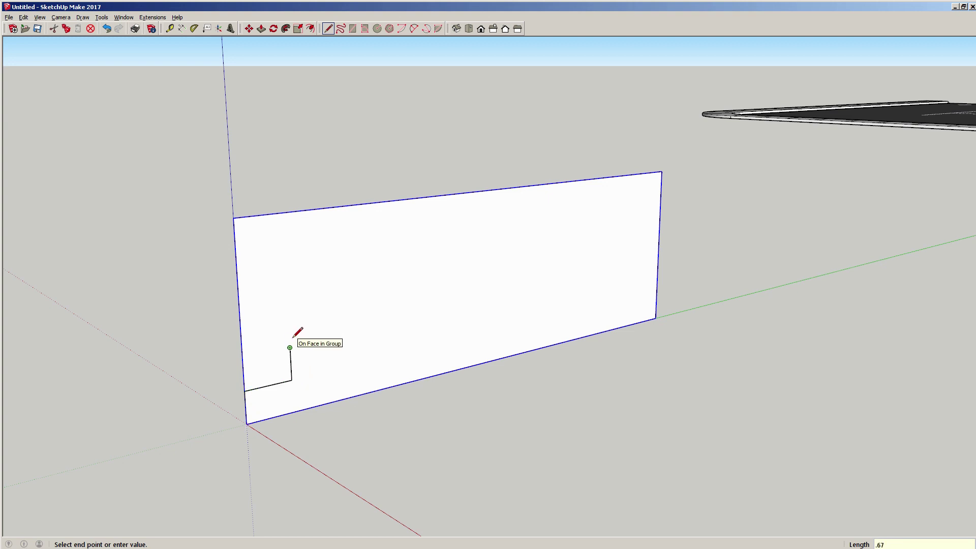
left_click(334, 338)
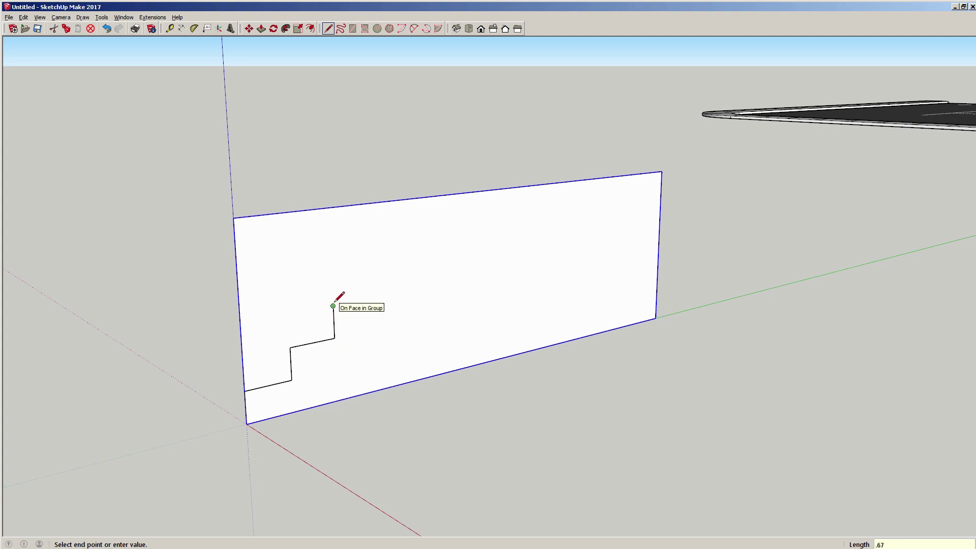
key("Return")
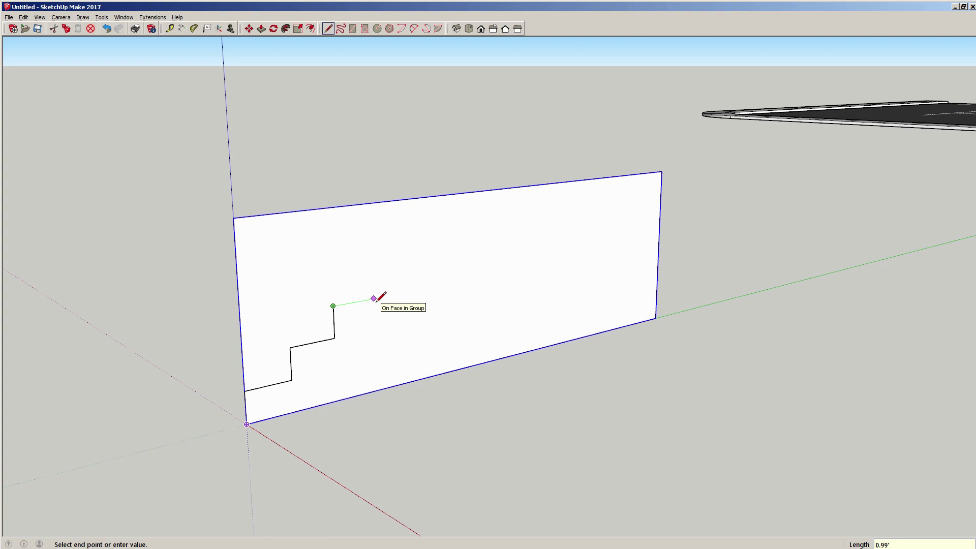
Add the third and fourth stairs to the profile, each with a 1' tread followed by a 0.67' riser.
type("1")
key("Return")
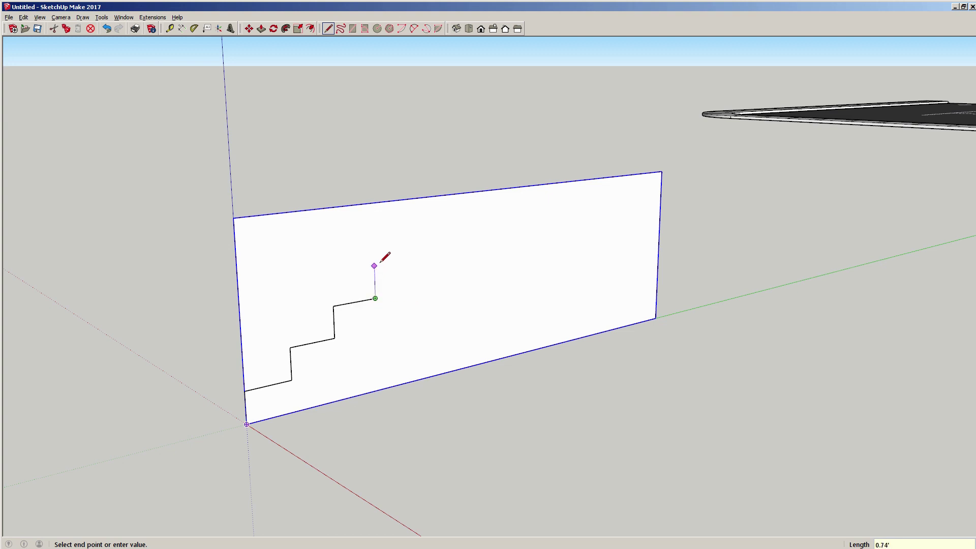
type(".67")
key("Return")
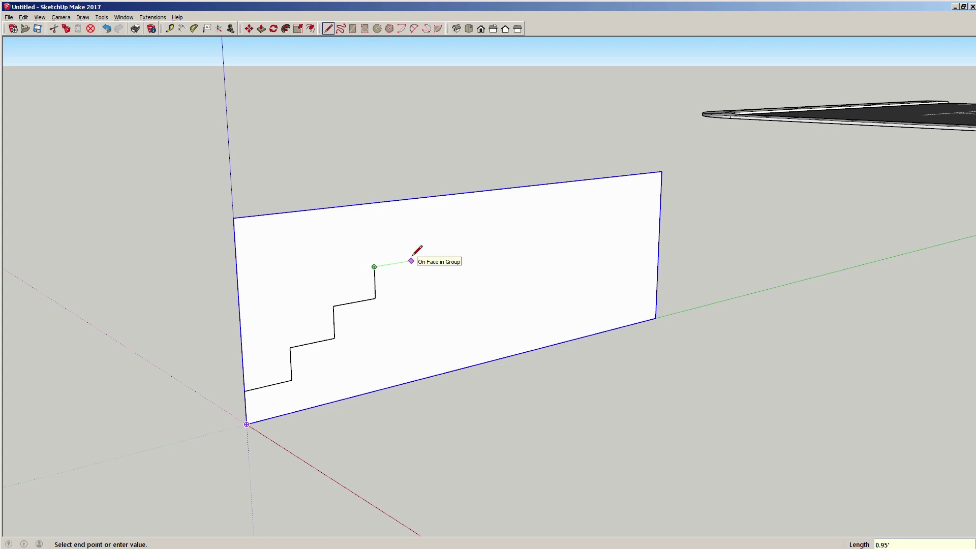
type("1")
key("Return")
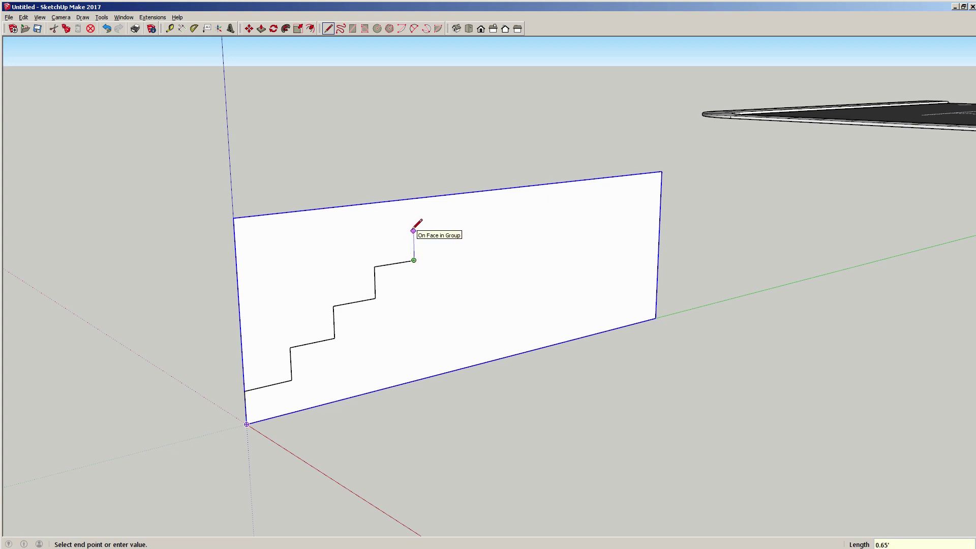
type(".67")
key("Return")
Draw the fifth 1' tread and the final 0.67' riser up to the guide rectangle's upper edge.
type("1")
key("Return")
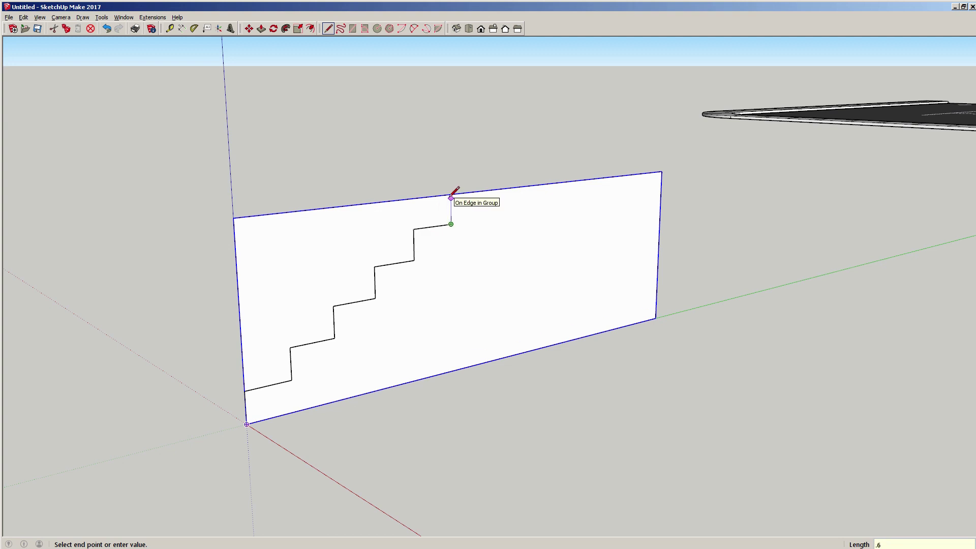
type(".67")
key("Return")
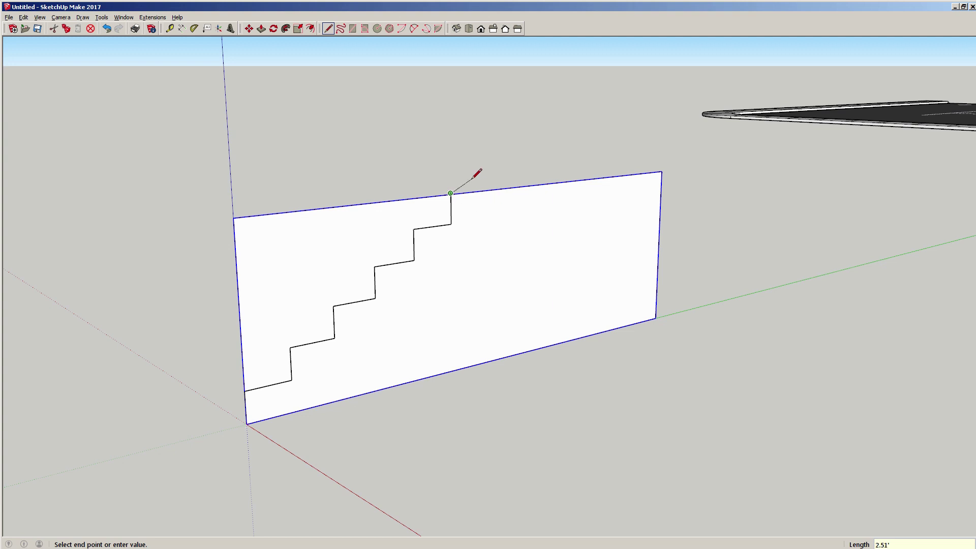
Draw a 1' top tread along the green axis and close the profile down to the guide's lower edge and back to the origin.
scroll(464, 193, "up", 7)
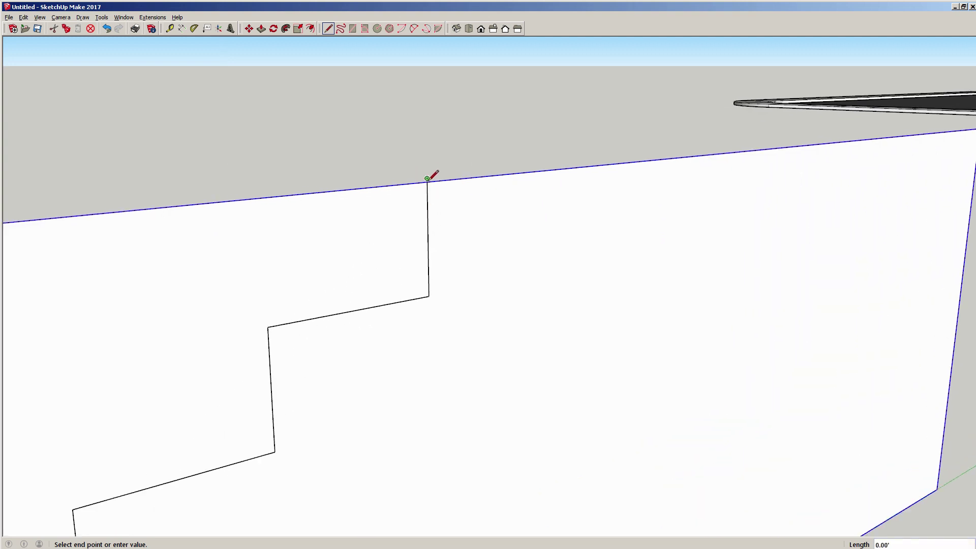
scroll(433, 177, "up", 5)
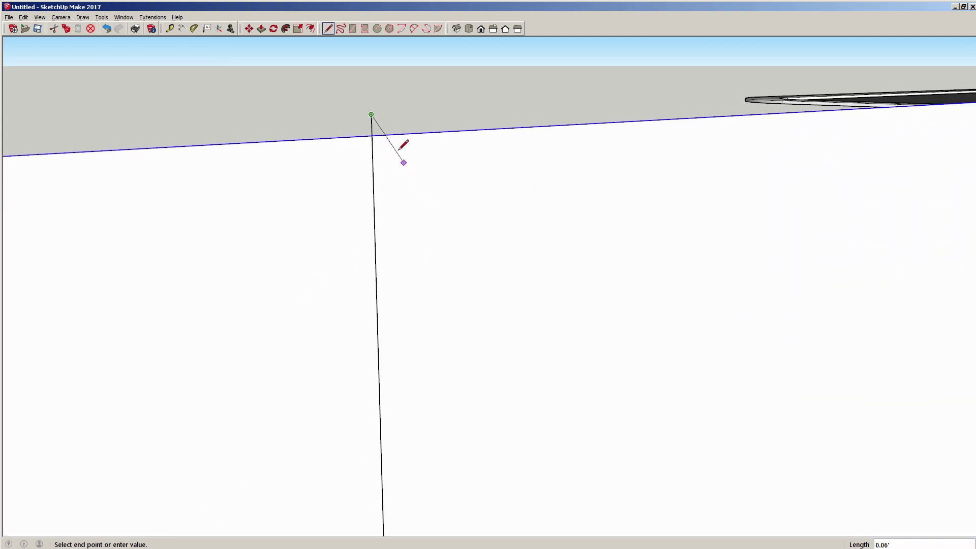
scroll(407, 109, "down", 6)
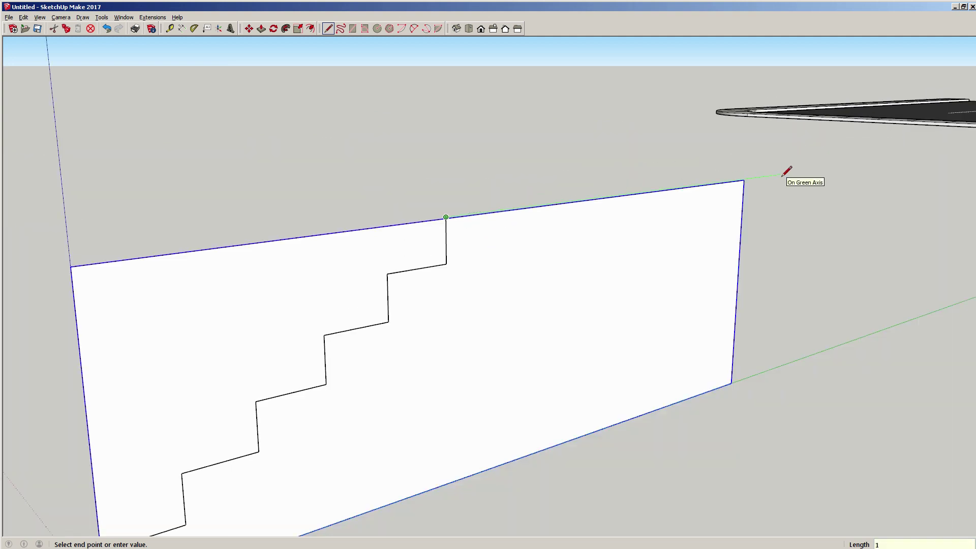
scroll(580, 316, "down", 4)
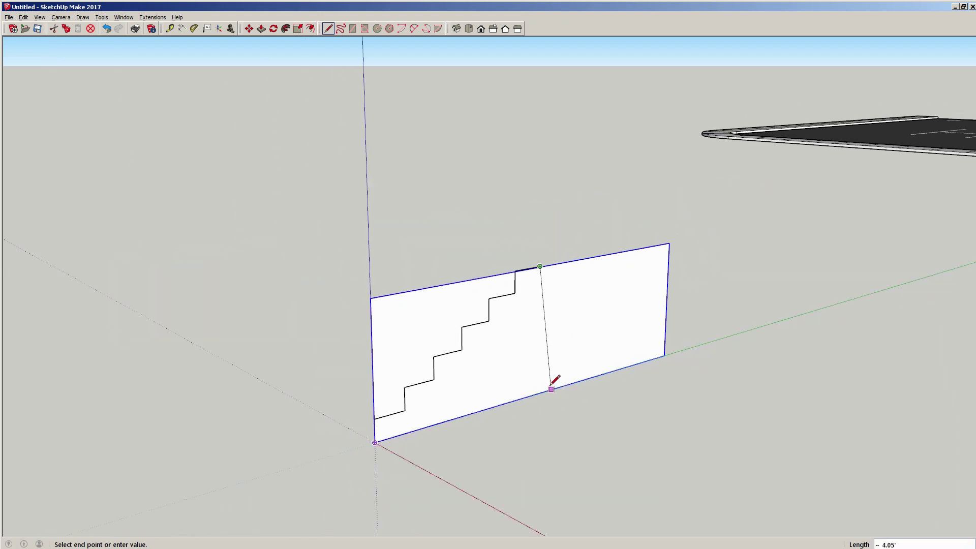
left_click(538, 394)
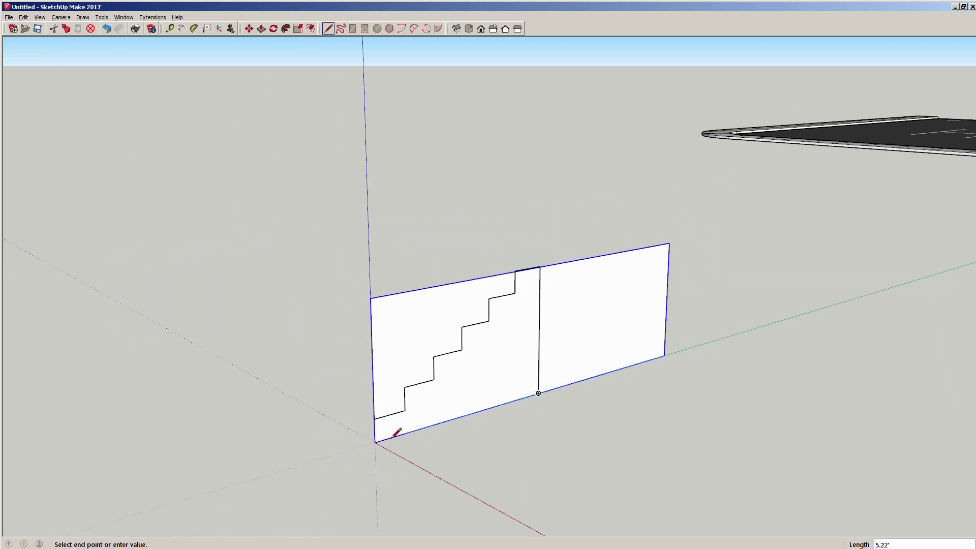
left_click(376, 442)
key("space")
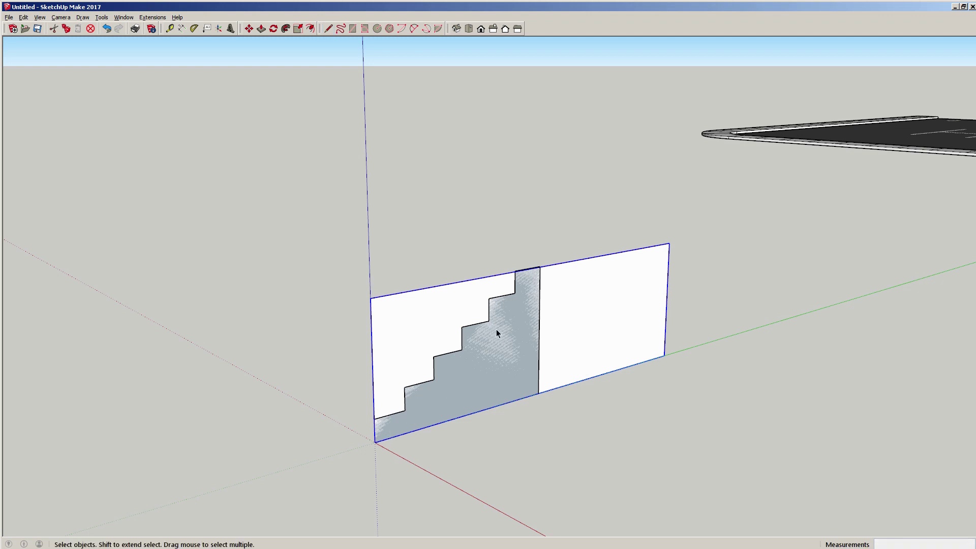
Examine the closed stair profile from several angles, including where its top tread meets the guide rectangle's upper edge.
scroll(506, 327, "up", 3)
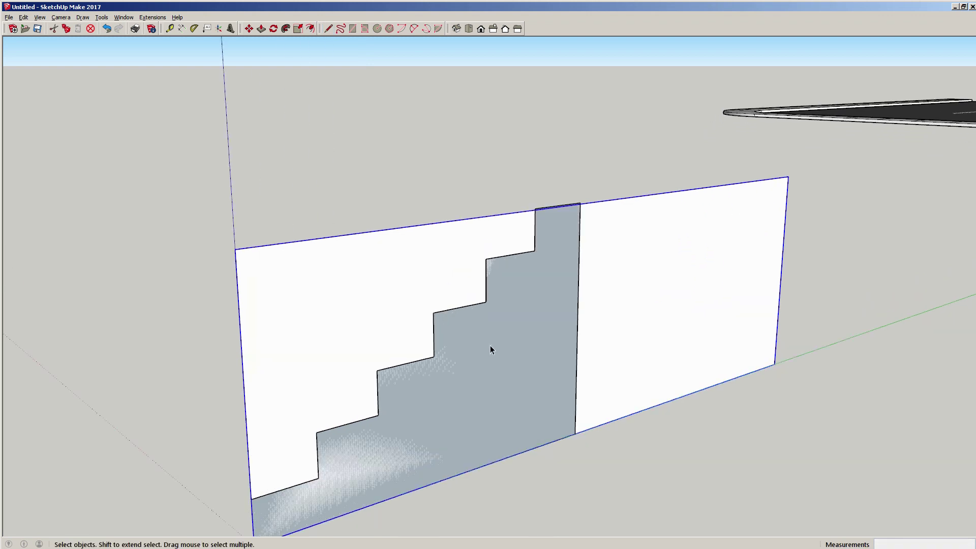
middle_click_drag(493, 366, 389, 352)
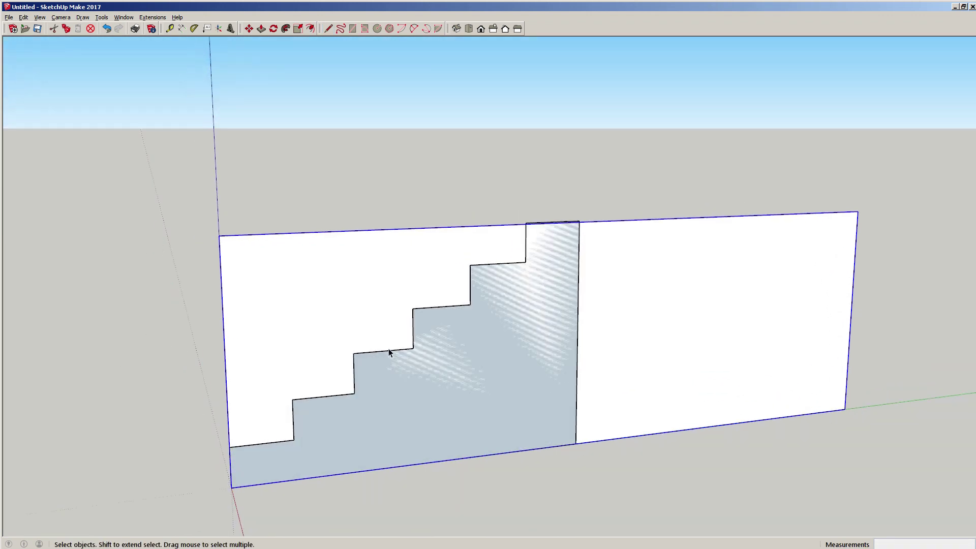
scroll(388, 349, "down", 1)
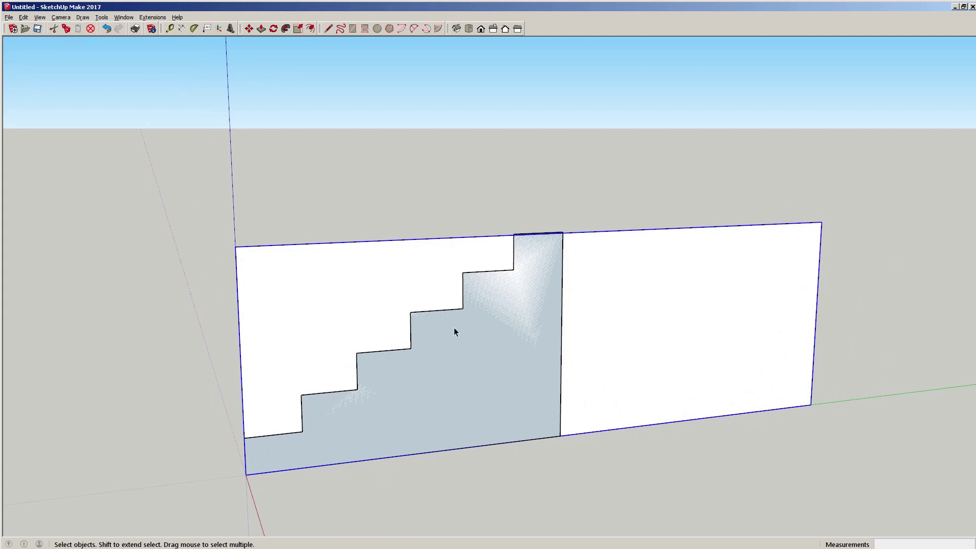
middle_click_drag(455, 332, 421, 343)
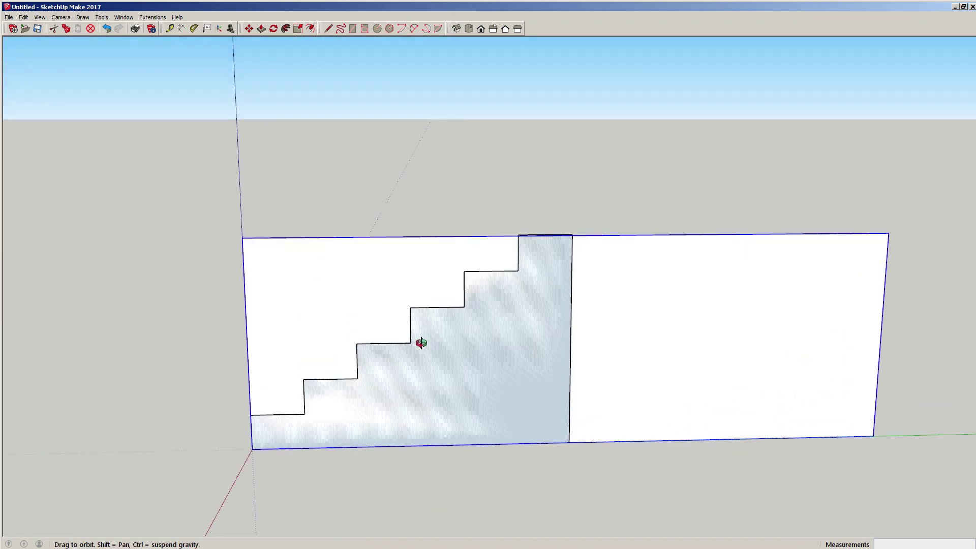
scroll(562, 342, "down", 1)
scroll(529, 356, "down", 3)
scroll(520, 365, "up", 3)
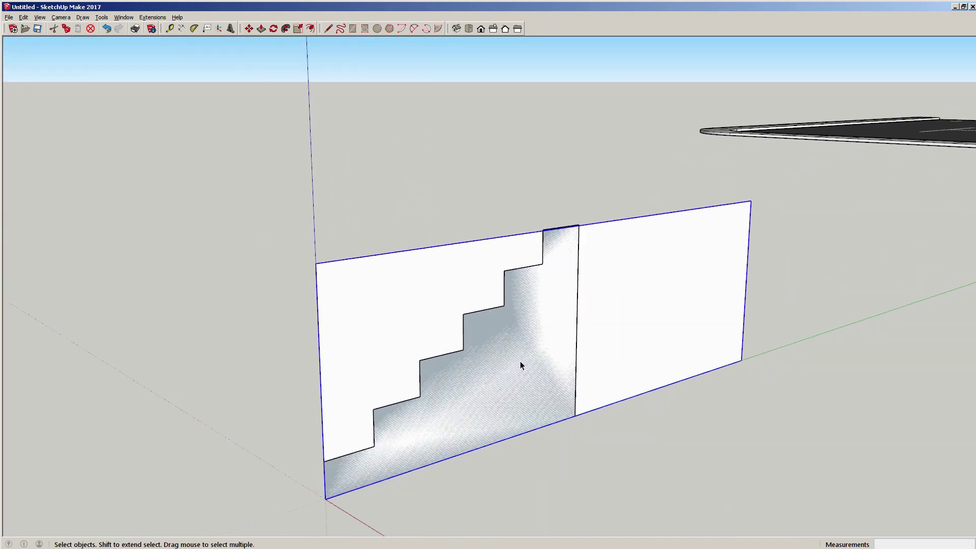
middle_click_drag(520, 365, 559, 377)
scroll(599, 134, "up", 4)
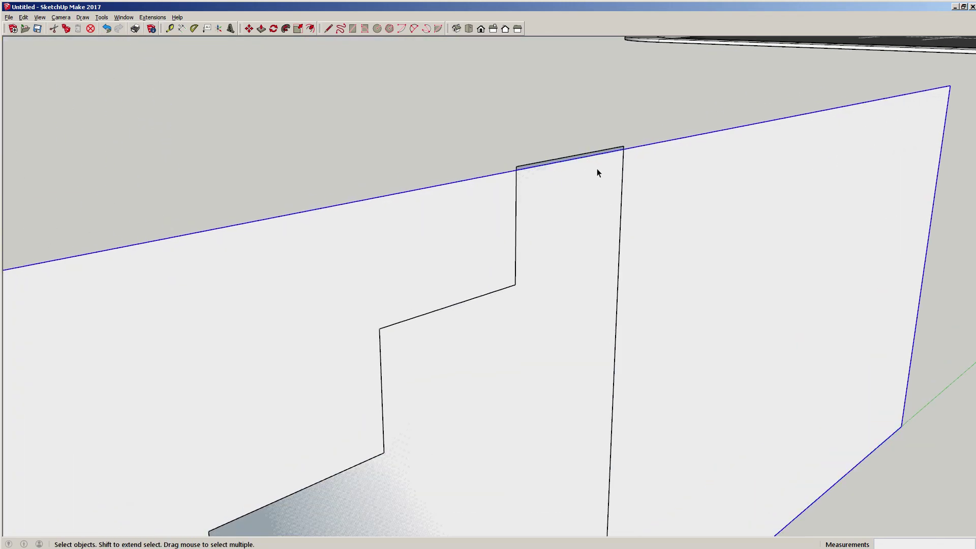
scroll(701, 142, "down", 5)
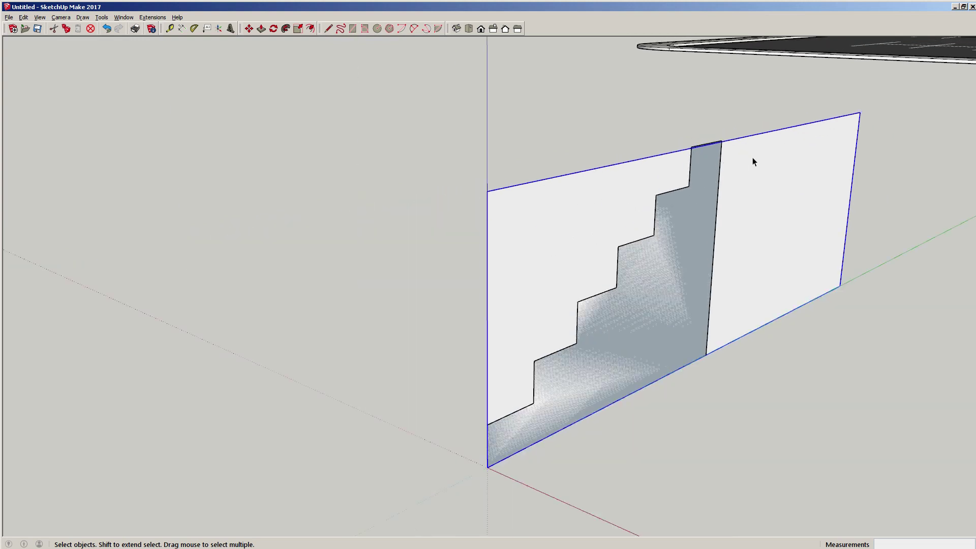
Move the top tread's edge down 0.02' onto the guide rectangle's upper edge.
scroll(778, 144, "up", 3)
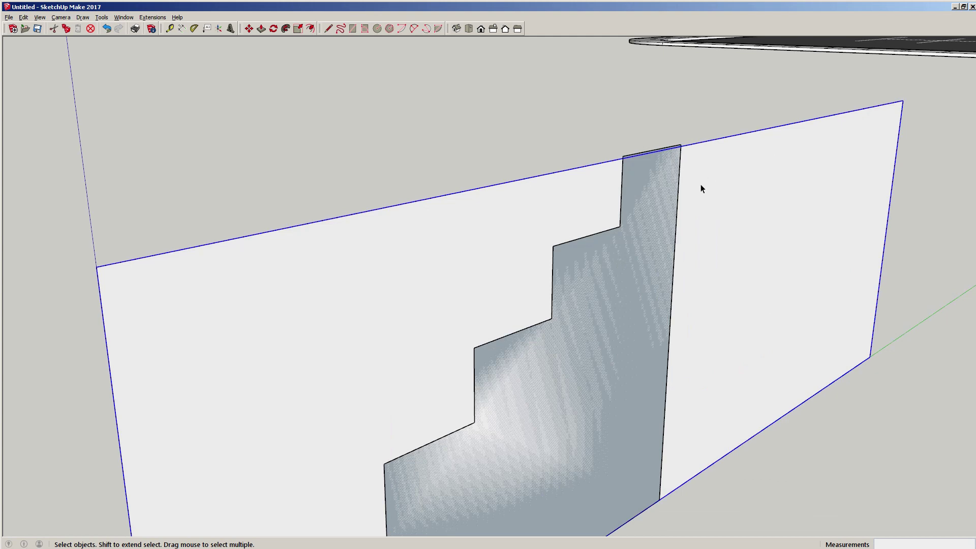
middle_click_drag(658, 208, 604, 222, "shift")
scroll(609, 166, "up", 2)
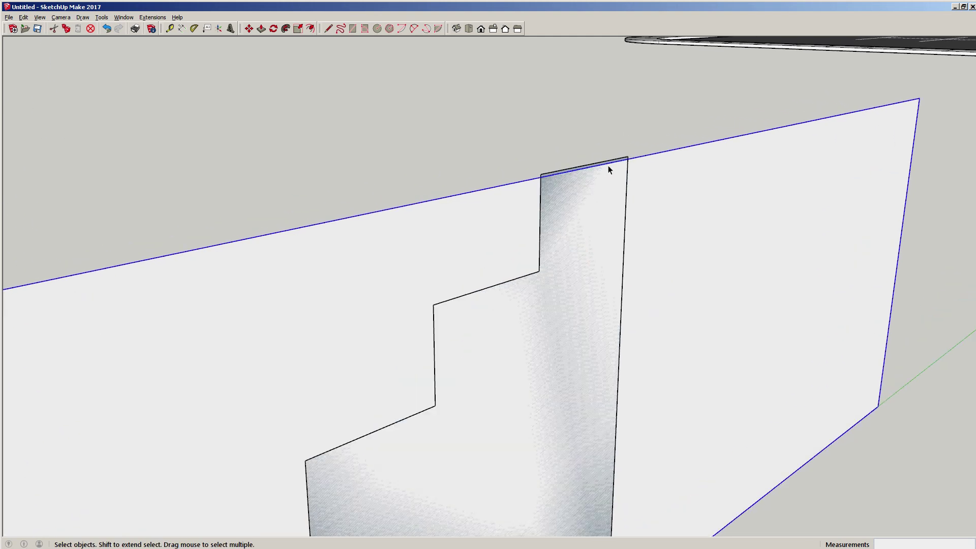
scroll(600, 173, "up", 3)
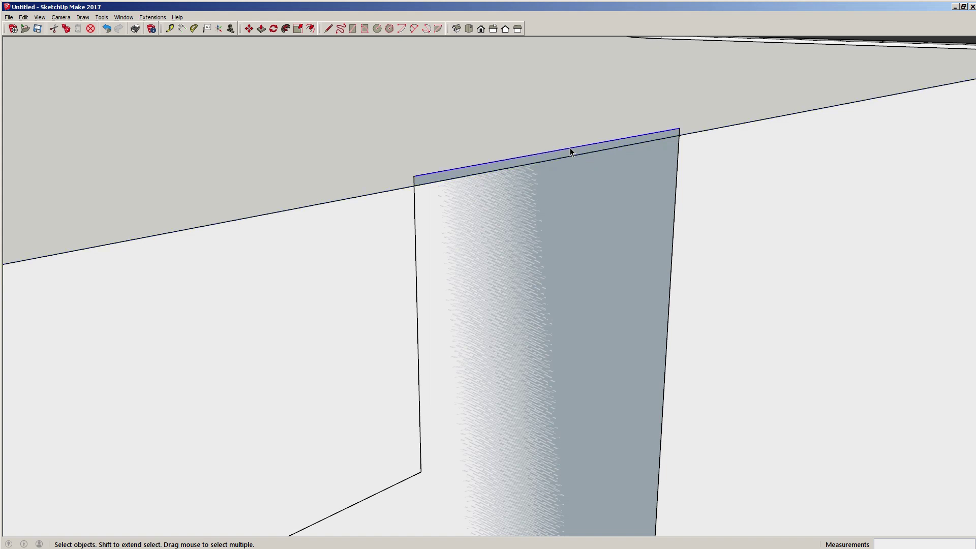
key("m")
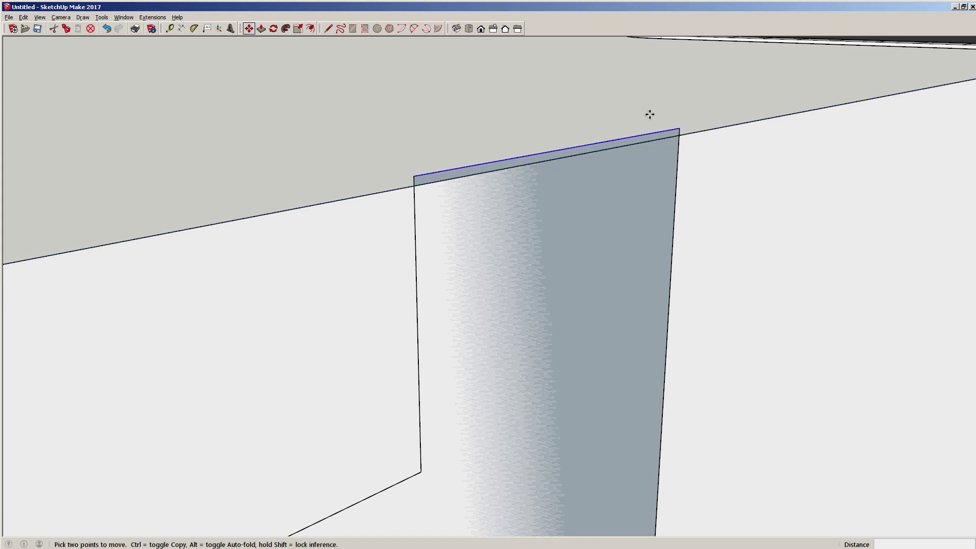
left_click(679, 129)
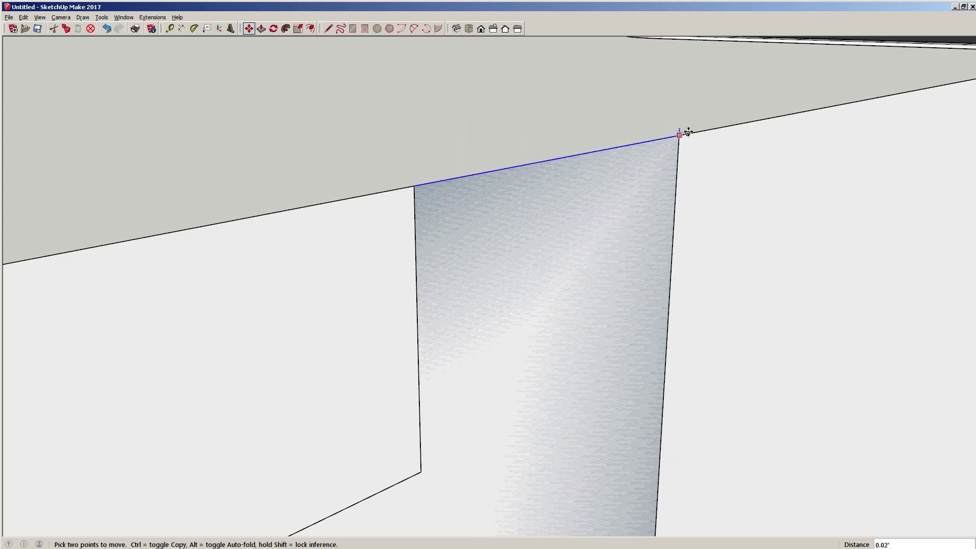
left_click(685, 132)
scroll(653, 204, "down", 10)
Delete the grouped guide rectangle, leaving only the stair profile face.
key("space")
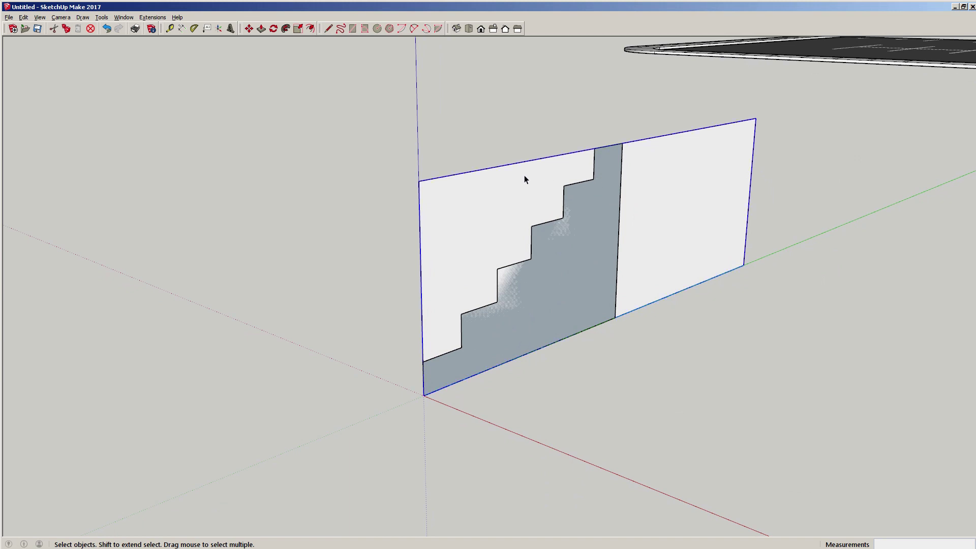
key("Delete")
middle_click_drag(543, 233, 524, 313)
scroll(478, 319, "up", 3)
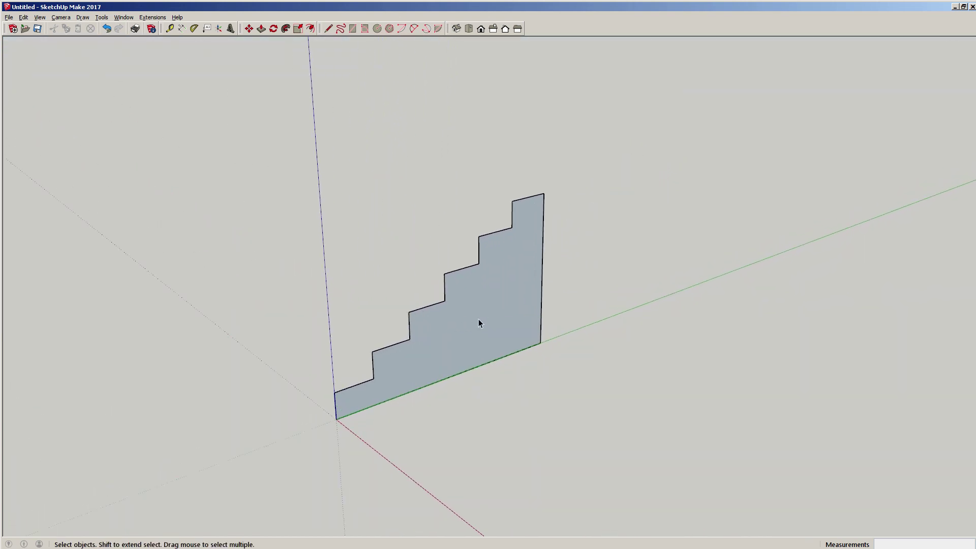
Extrude the stepped profile face backward along the red axis into a solid flight of stairs.
scroll(481, 320, "down", 2)
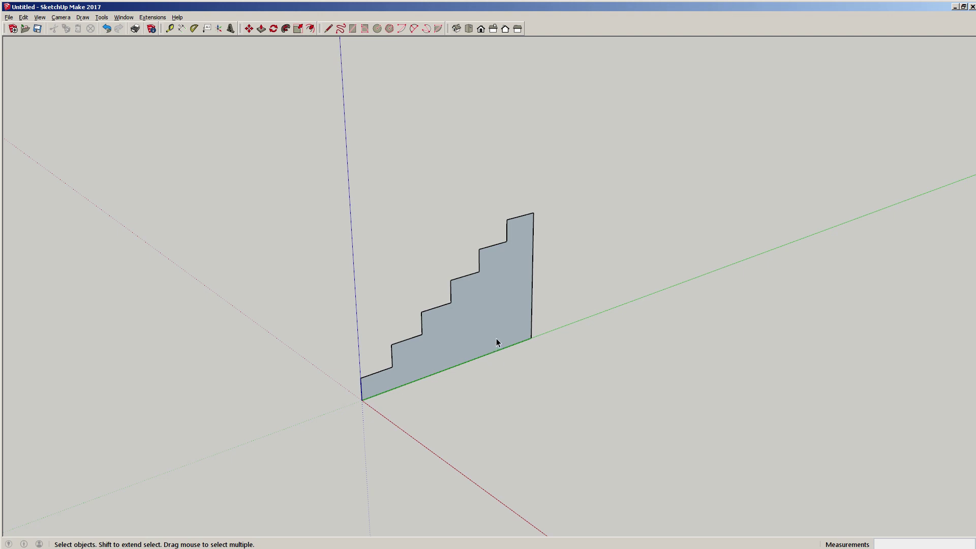
key("p")
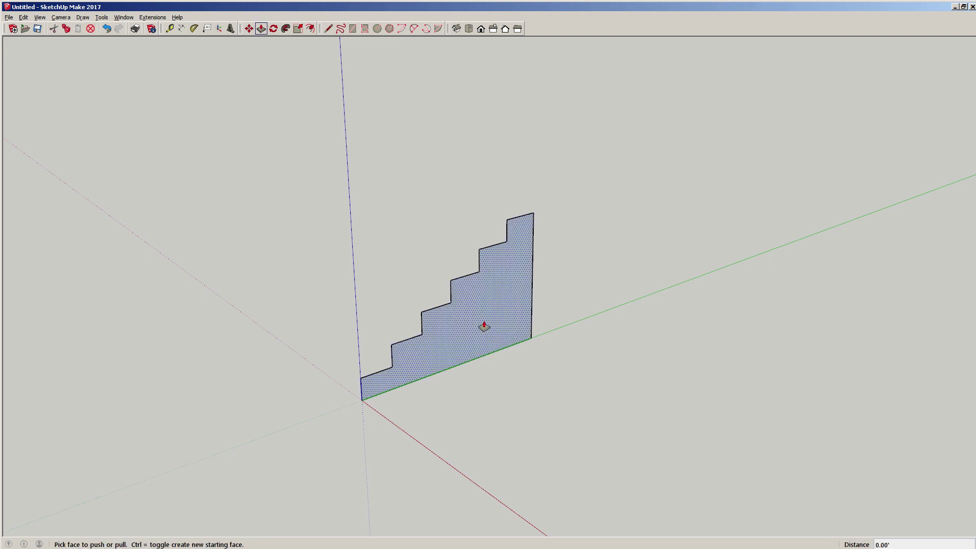
left_click_drag(478, 331, 276, 222)
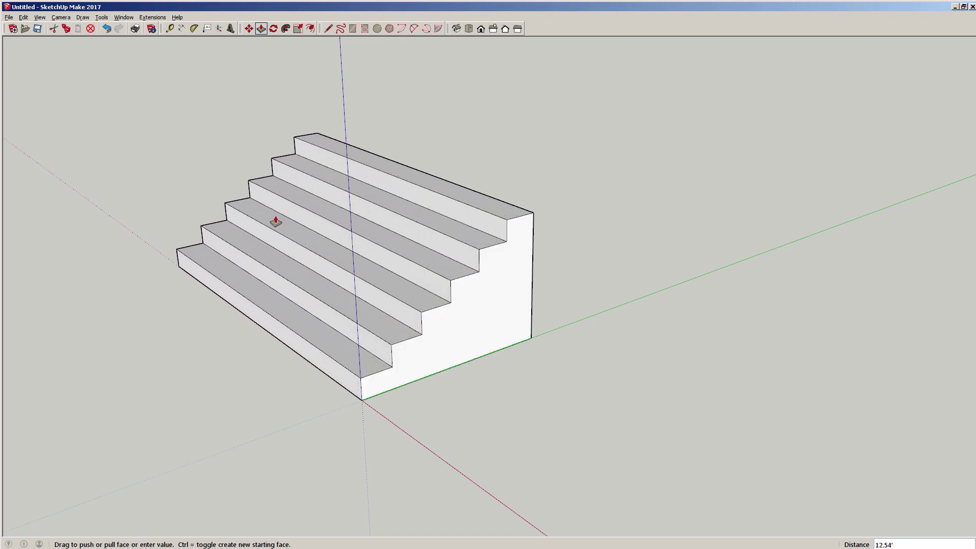
key("Return")
middle_click_drag(275, 219, 566, 244)
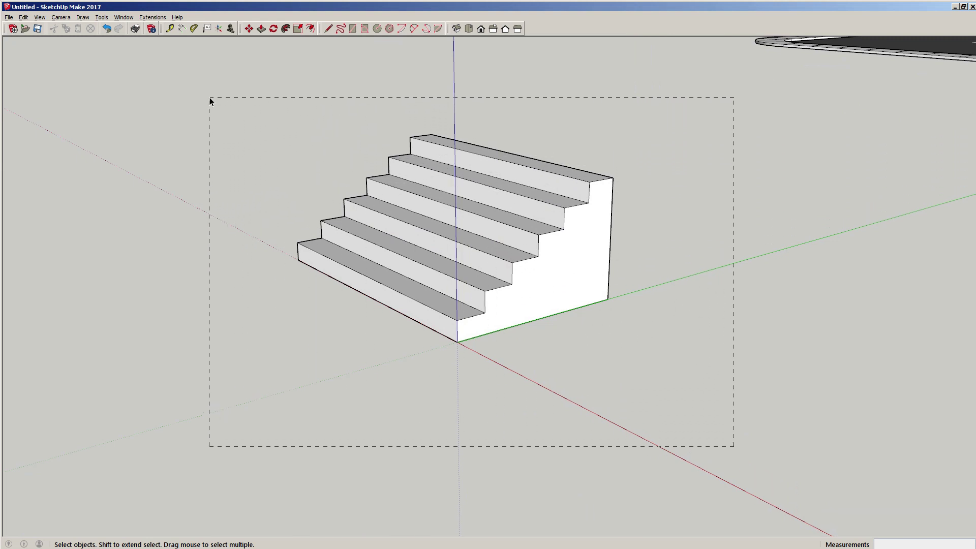
Try window and crossing selections around the flight of stairs, clearing each selection.
left_click_drag(209, 101, 209, 101)
middle_click_drag(474, 259, 286, 284)
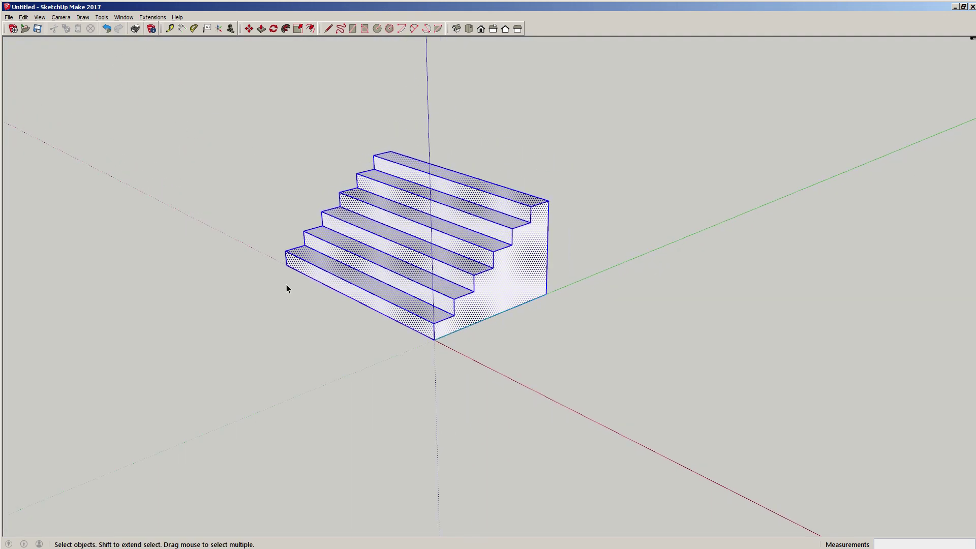
left_click(189, 364)
left_click_drag(133, 382, 600, 136)
middle_click_drag(600, 136, 419, 268)
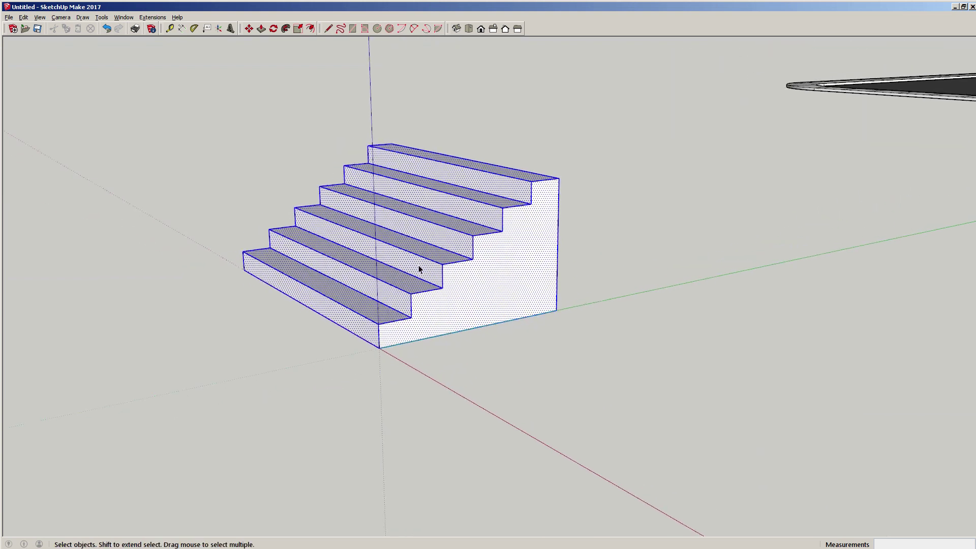
left_click(257, 101)
left_click_drag(281, 117, 545, 216)
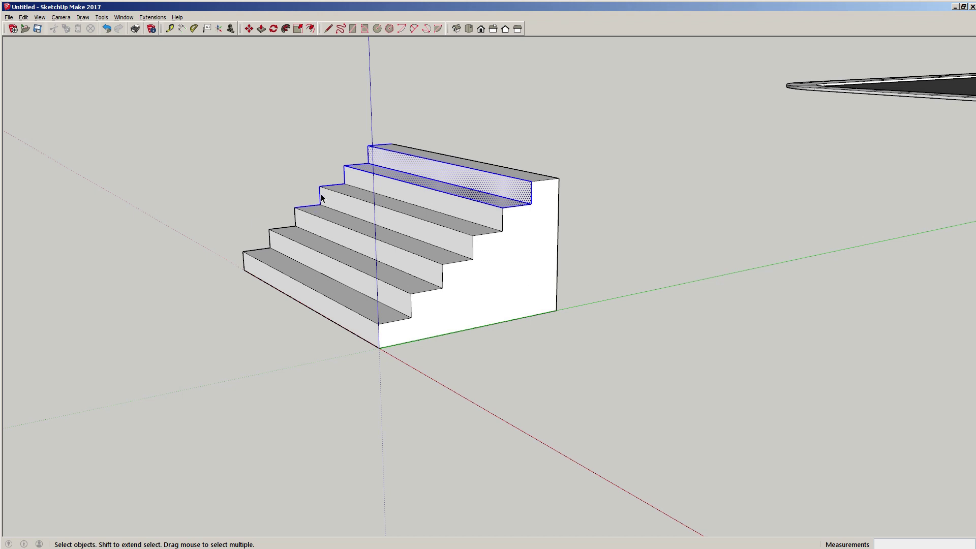
left_click(584, 227)
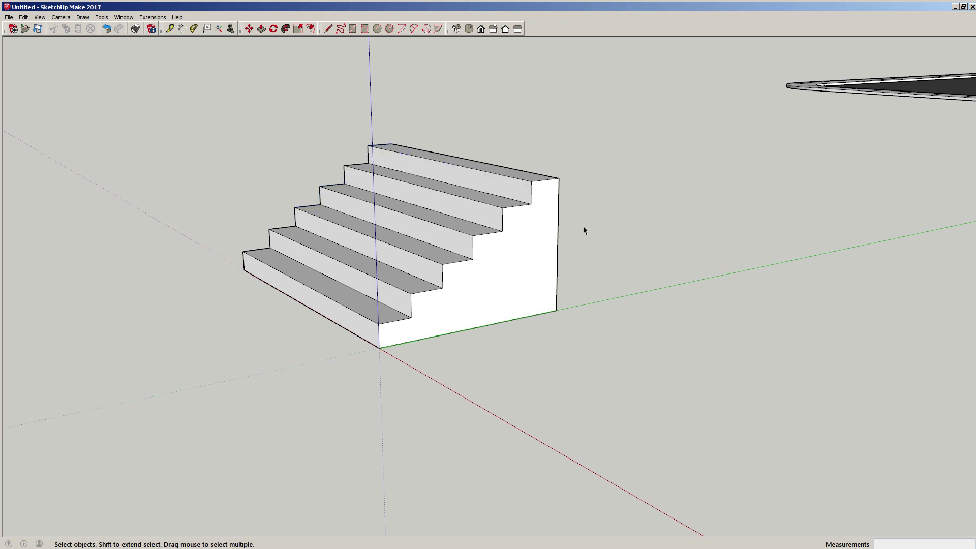
Select all the stair geometry and make it a group.
left_click_drag(214, 125, 214, 125)
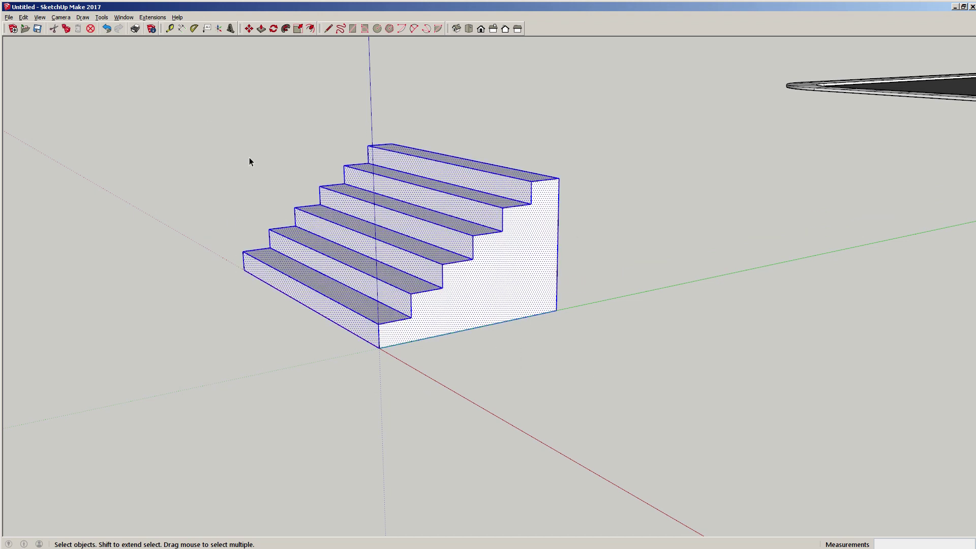
right_click(462, 283)
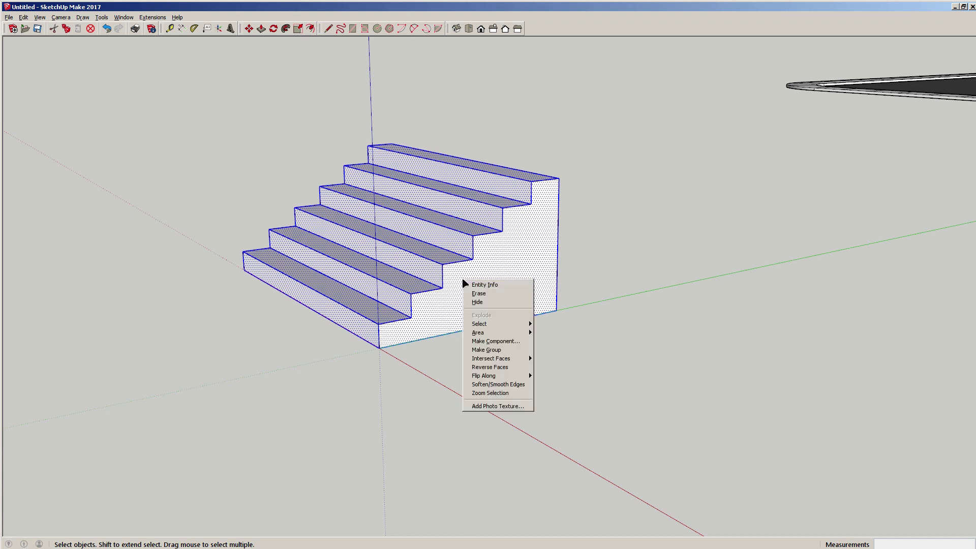
left_click(485, 351)
Examine the grouped flight of stairs from several angles and distances.
scroll(438, 246, "up", 5)
scroll(445, 262, "down", 2)
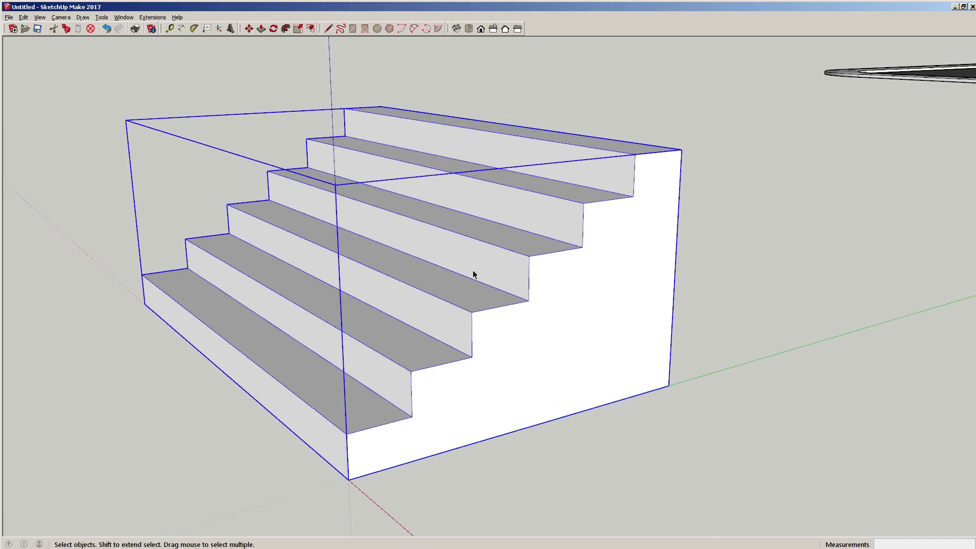
middle_click_drag(475, 272, 496, 283)
scroll(496, 284, "up", 2)
scroll(496, 284, "down", 3)
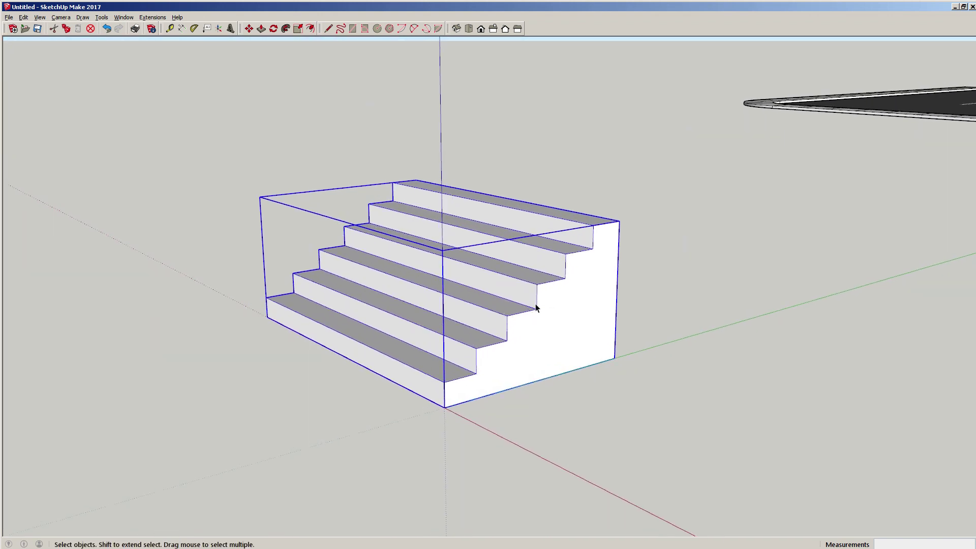
scroll(520, 307, "up", 2)
scroll(520, 308, "down", 2)
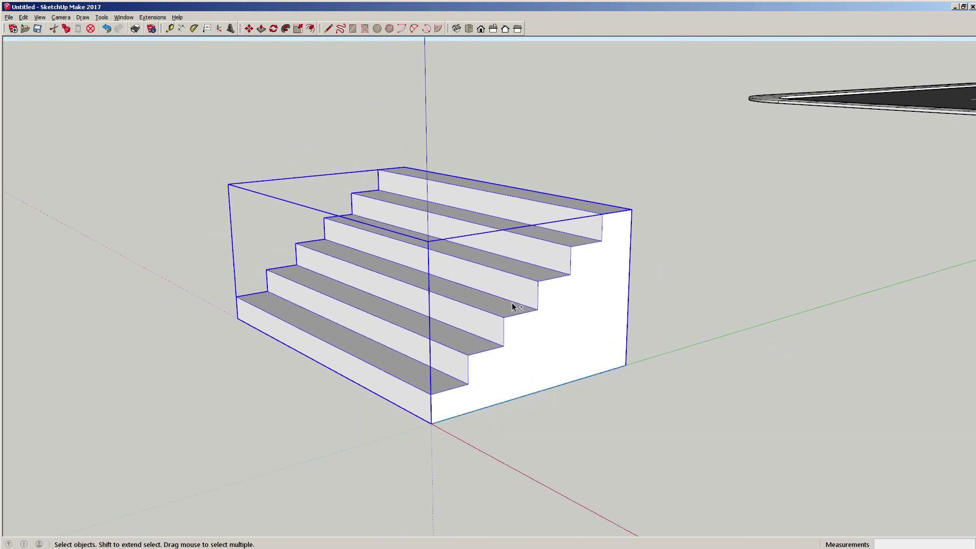
middle_click_drag(514, 308, 484, 309)
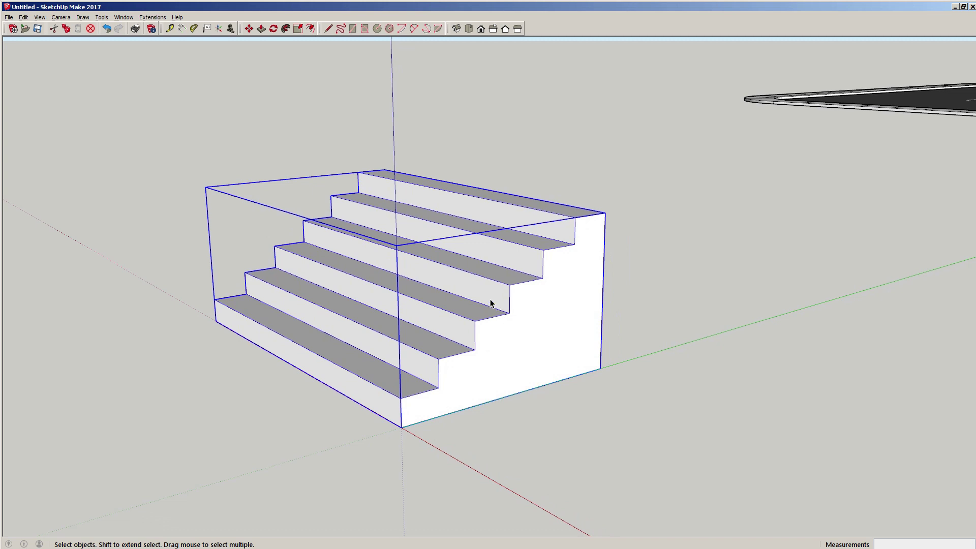
scroll(487, 294, "down", 2)
left_click(430, 143)
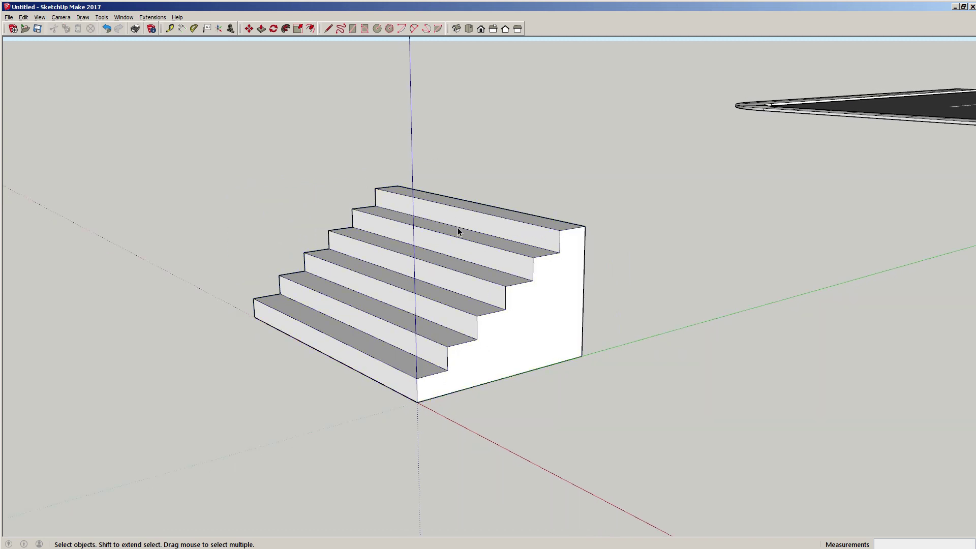
scroll(448, 309, "up", 3)
middle_click_drag(448, 307, 390, 259)
scroll(431, 237, "down", 3)
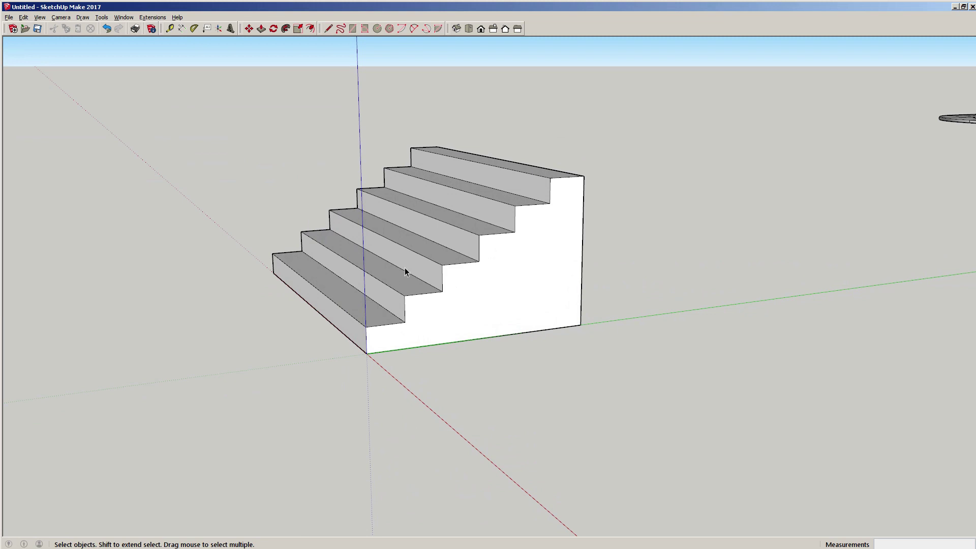
middle_click_drag(406, 272, 453, 297)
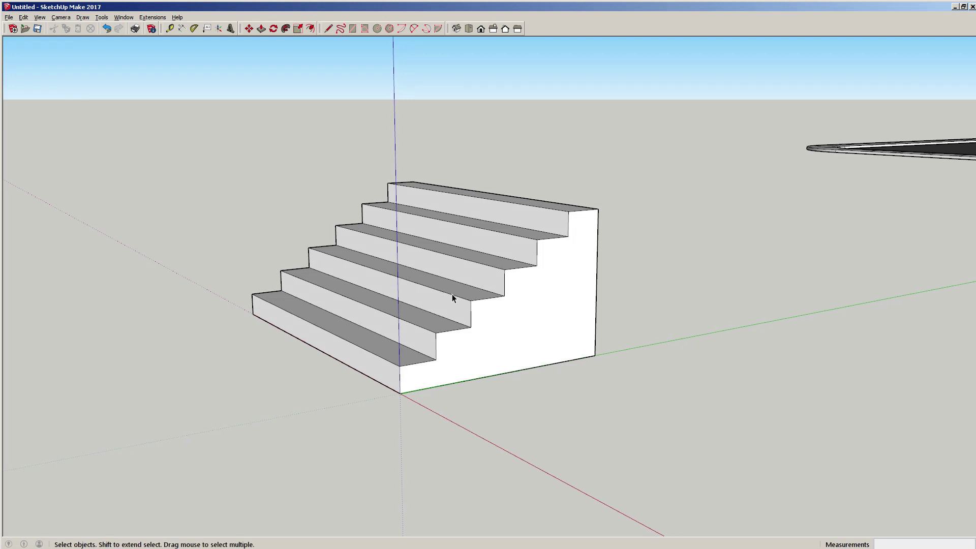
Draw a sloped line from the bottom riser's upper corner to the top riser's upper corner, followed by a 2' vertical line.
key("l")
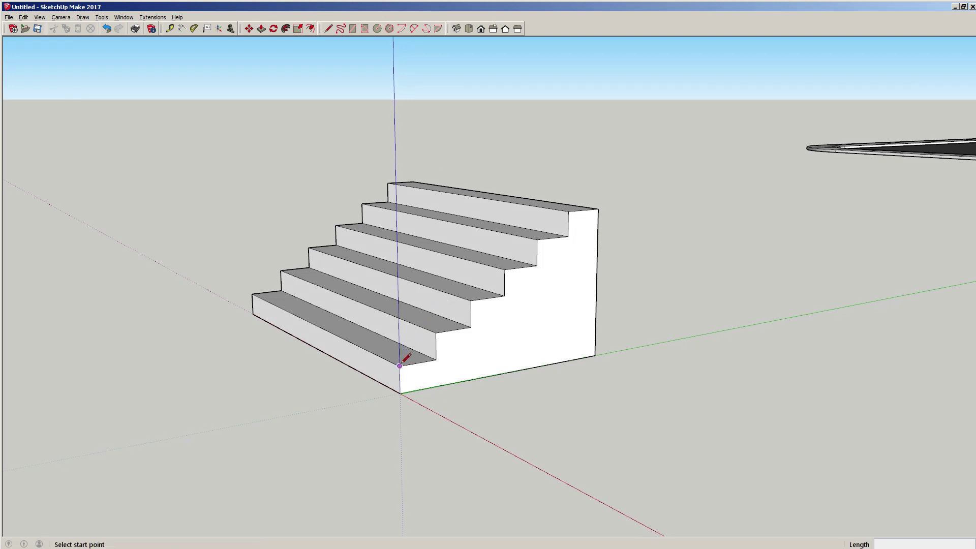
left_click(399, 366)
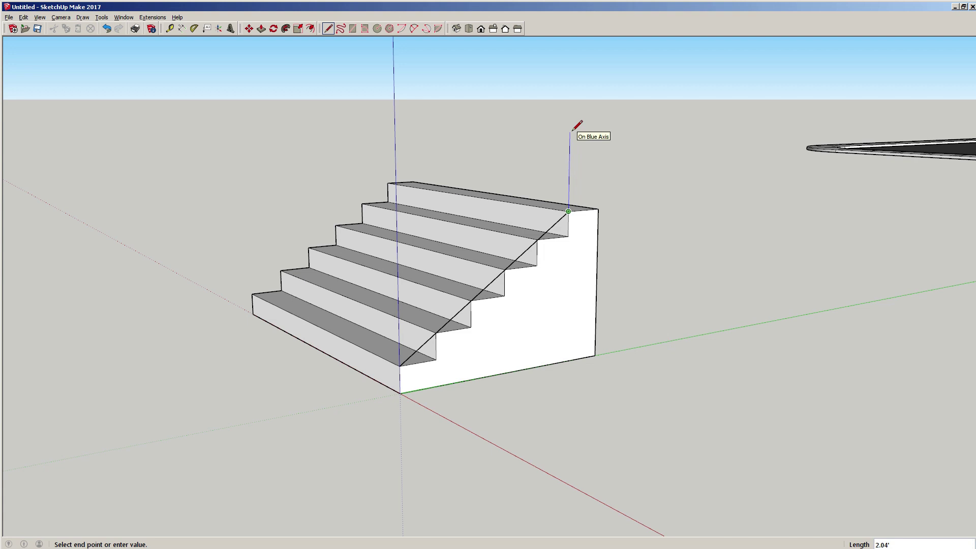
key("Return")
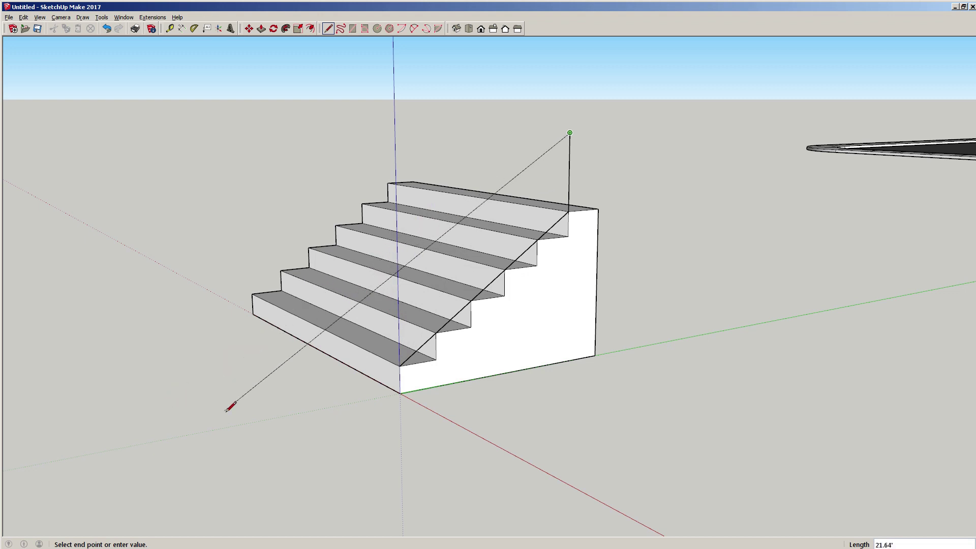
key("Escape")
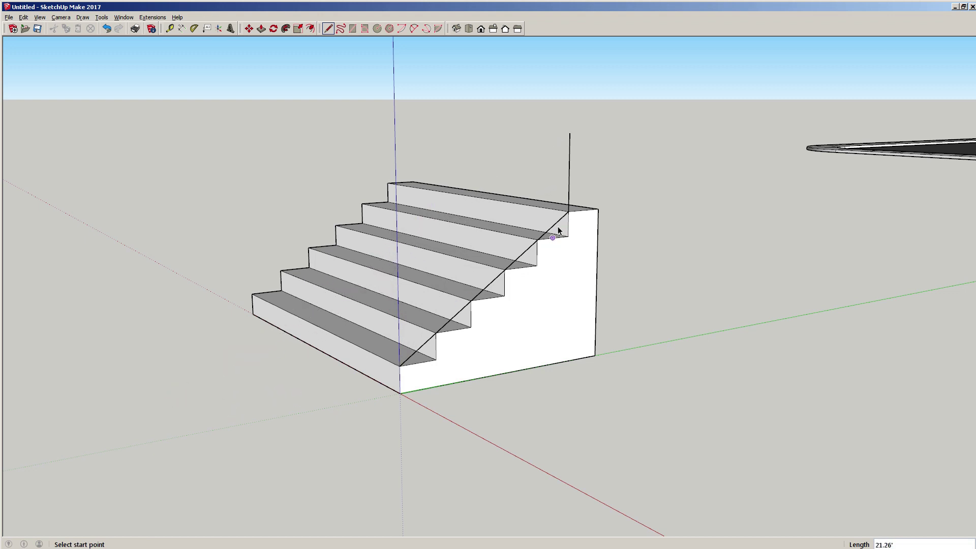
Copy the sloped line from its upper endpoint to the top of the vertical line.
key("space")
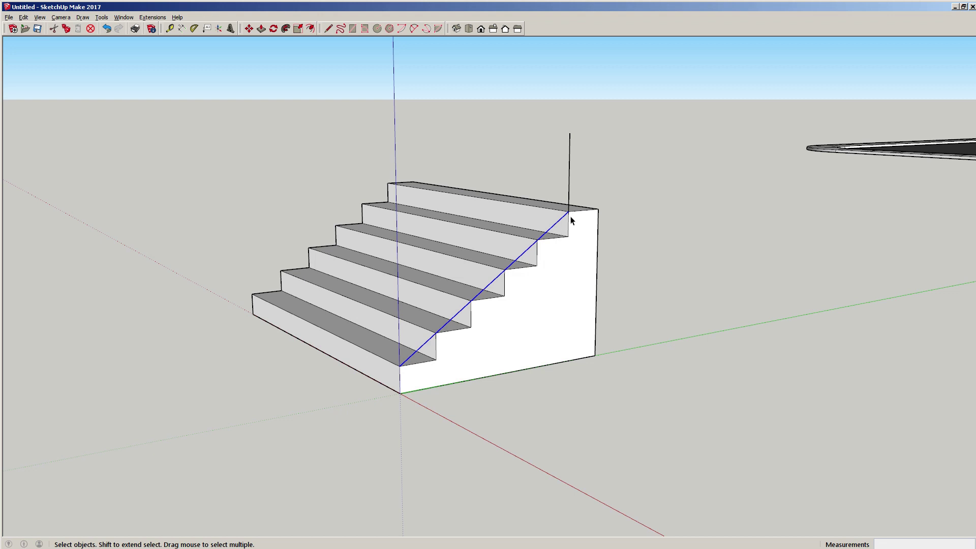
key("m")
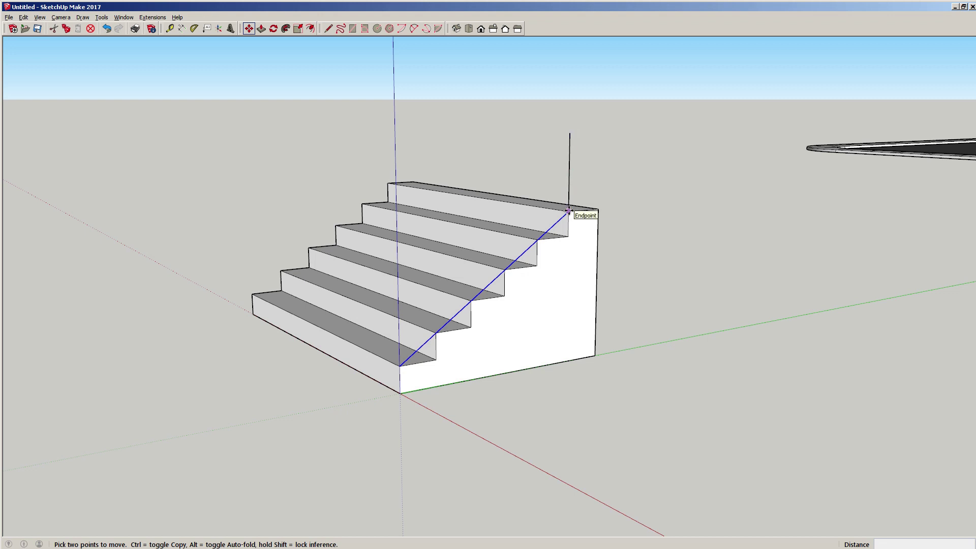
left_click(569, 211)
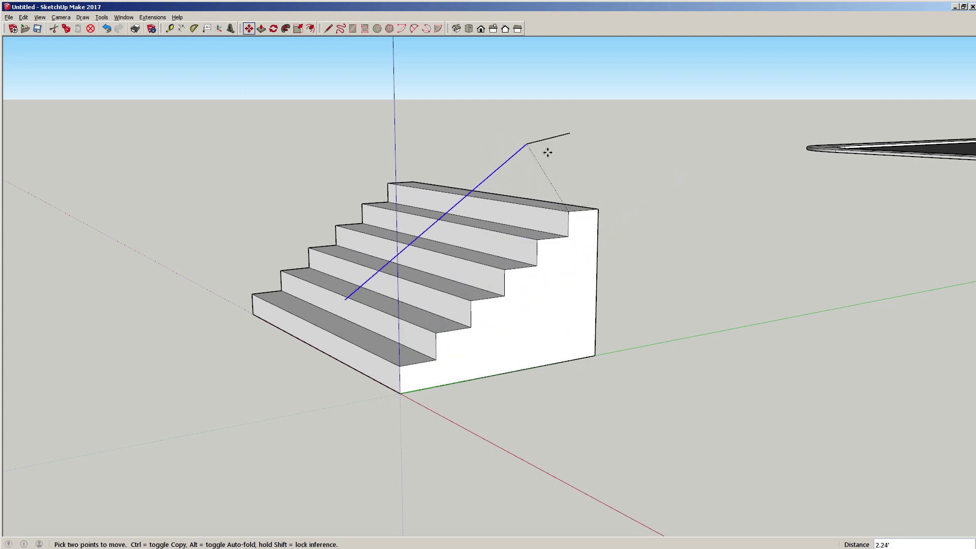
key("ctrl")
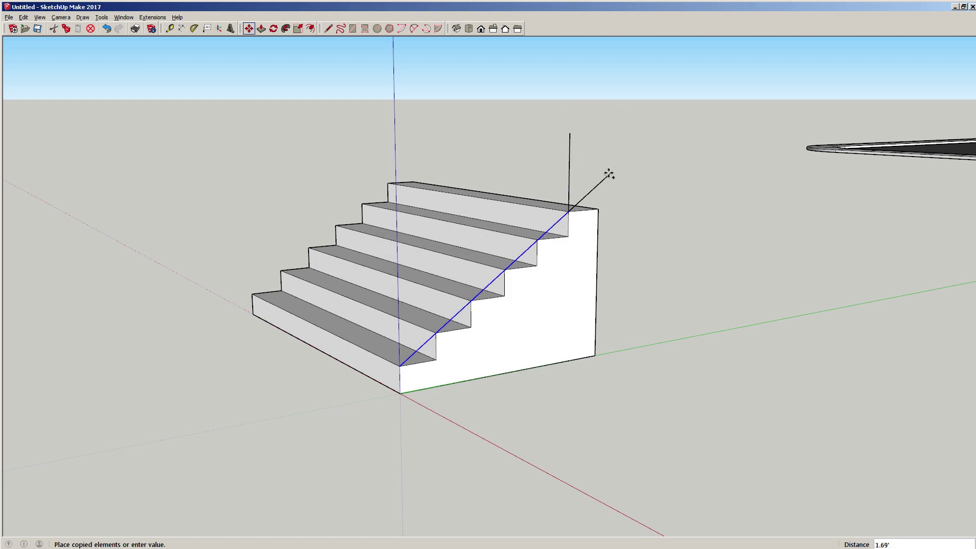
left_click(570, 133)
key("space")
Close the side wall outline with a vertical edge joining the lower ends of the two sloped lines.
middle_click_drag(519, 230, 323, 258)
scroll(335, 270, "up", 3)
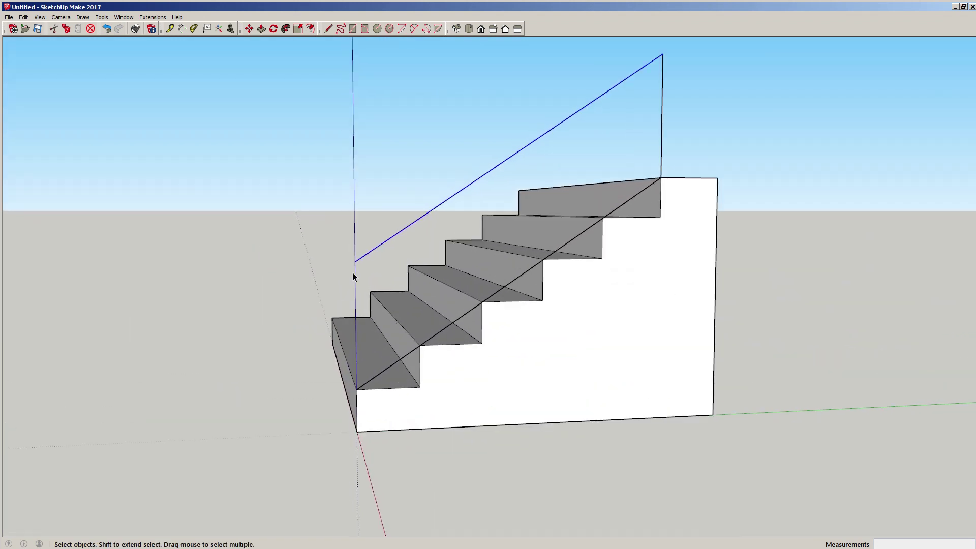
key("l")
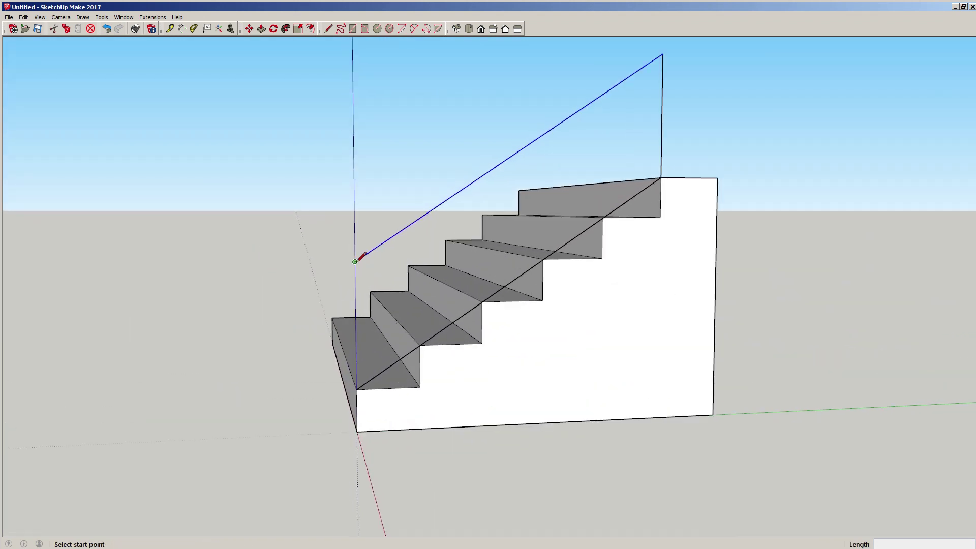
left_click(355, 262)
left_click(357, 389)
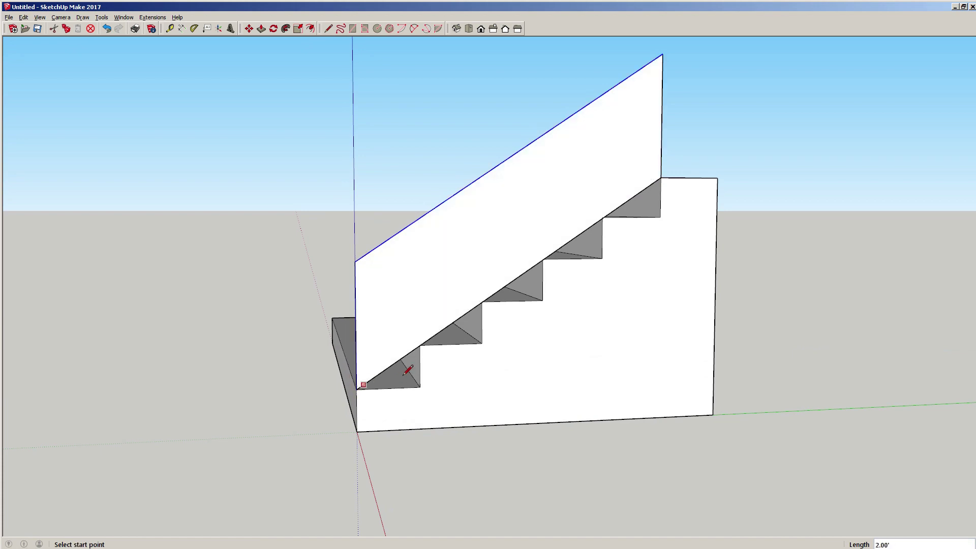
Group the sloped side wall face together with its bounding edges.
middle_click_drag(446, 261, 640, 298)
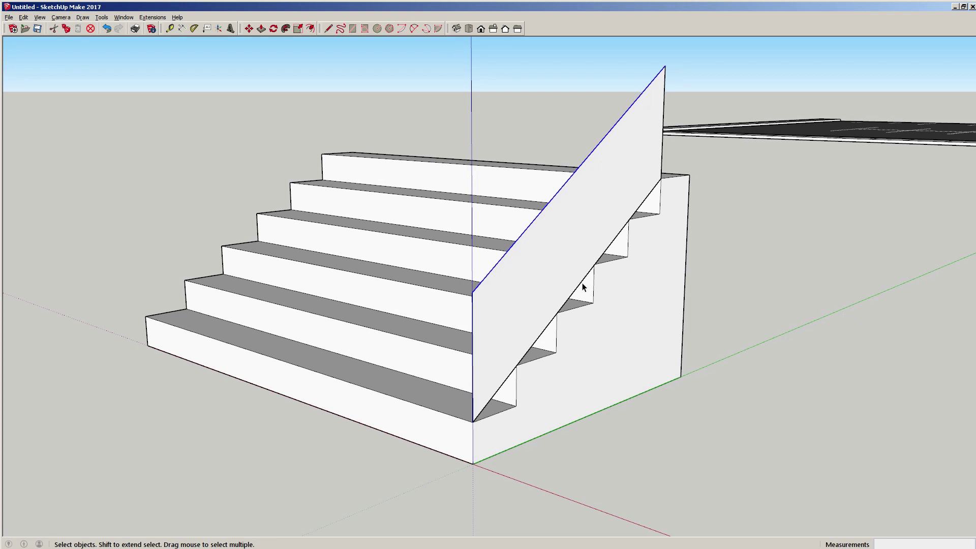
scroll(565, 252, "down", 2)
scroll(552, 252, "up", 3)
middle_click_drag(550, 251, 488, 234)
left_click(527, 253)
right_click(527, 253)
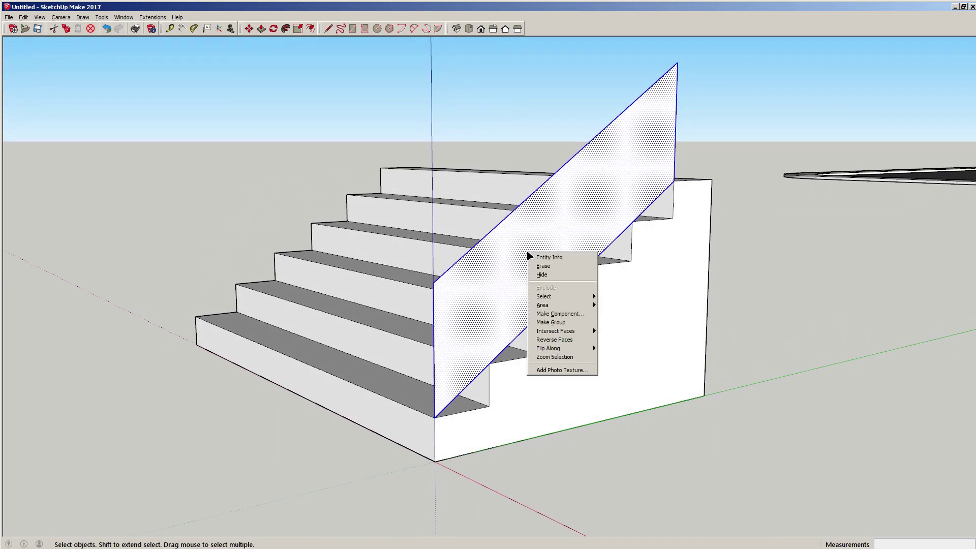
left_click(551, 322)
middle_click_drag(547, 266, 475, 231)
left_click(257, 175)
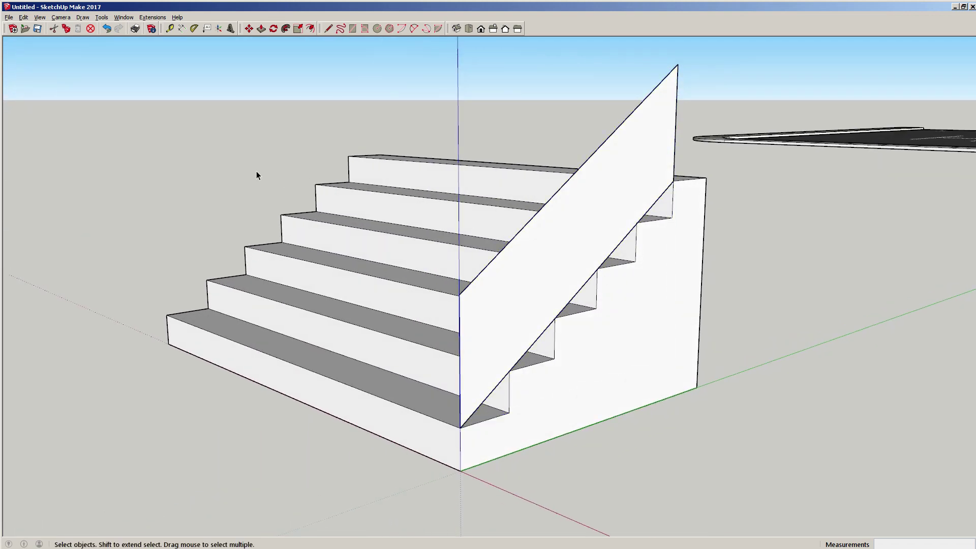
Draw a 0.25' line along the red axis from the side wall's upper top corner toward the stairs.
middle_click_drag(583, 208, 639, 164)
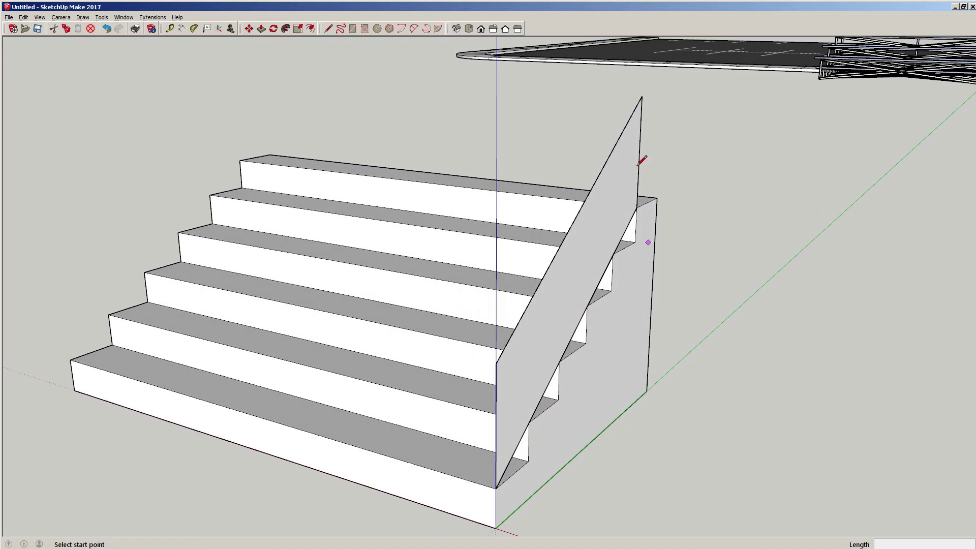
left_click(642, 96)
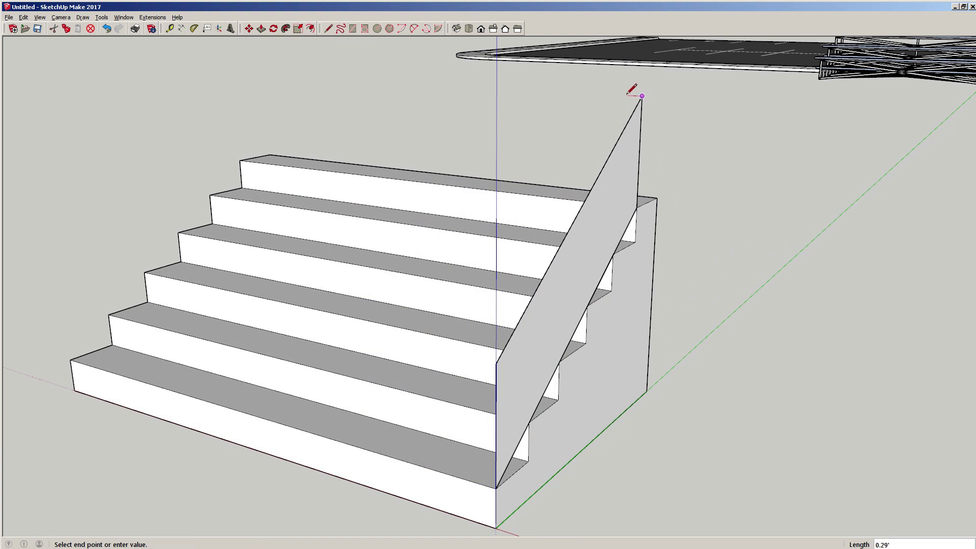
type(".25")
key("ctrl+z")
left_click(642, 96)
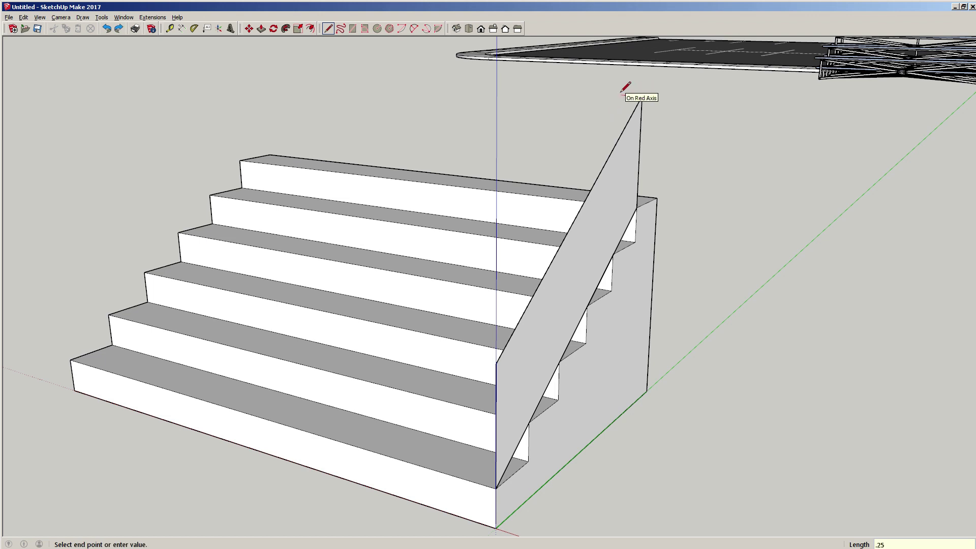
key("Return")
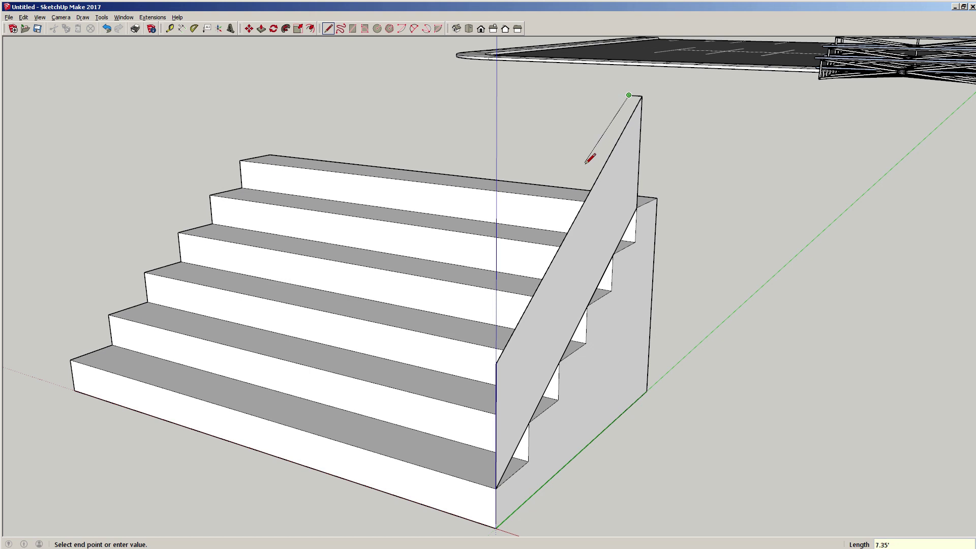
Draw a 0.25' line along the red axis from the side wall's lower top corner toward the stairs.
key("Escape")
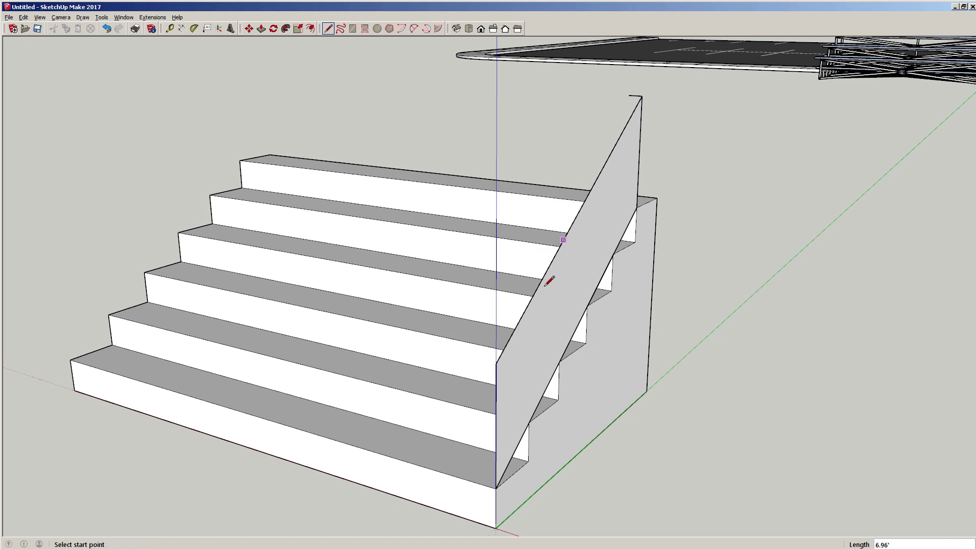
middle_click_drag(480, 335, 428, 340)
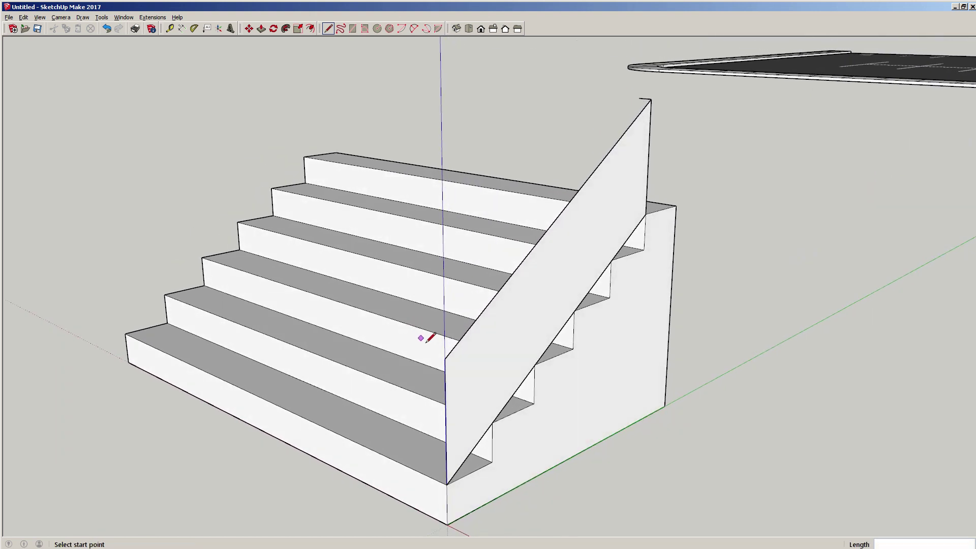
left_click(445, 358)
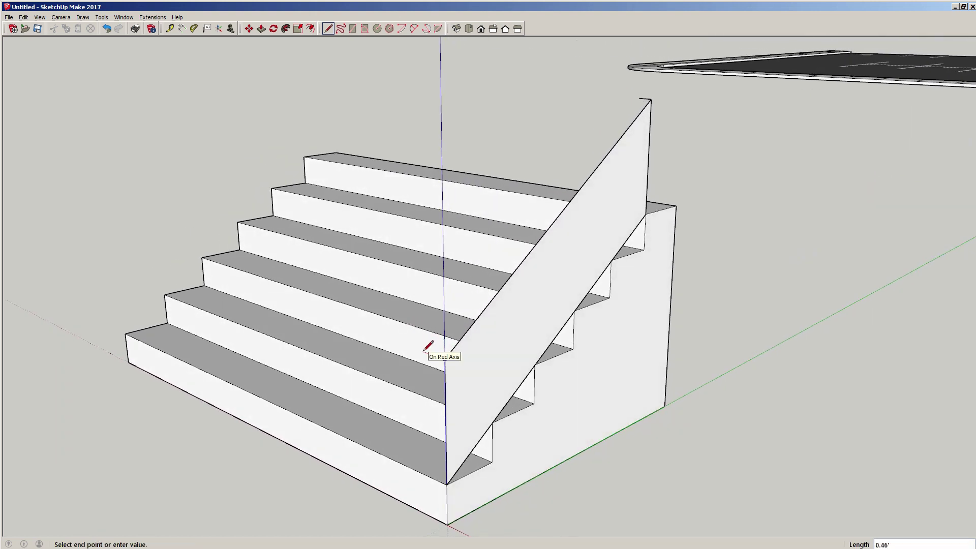
key("Return")
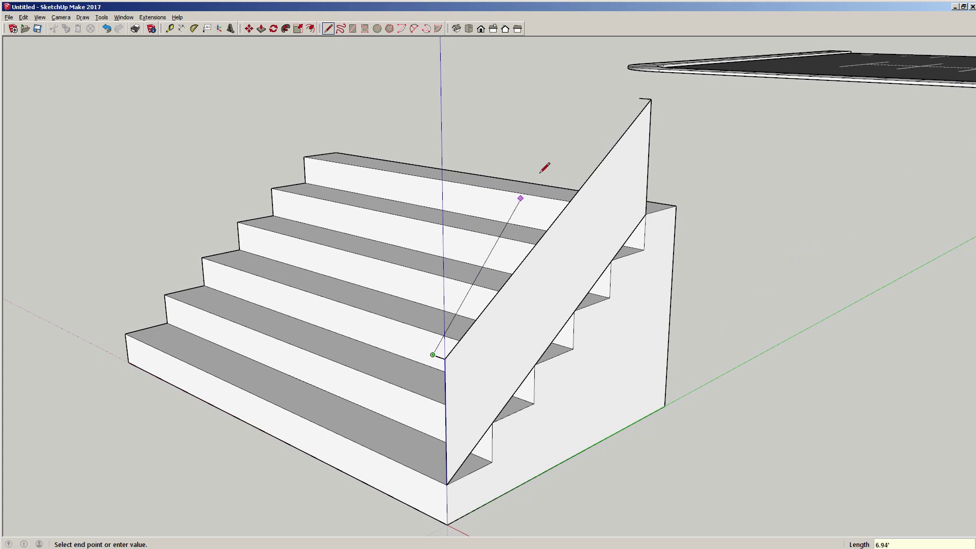
Join the two short lines with a sloped edge and trace the side wall's top edges to close a narrow sloped face.
left_click(639, 98)
left_click(652, 99)
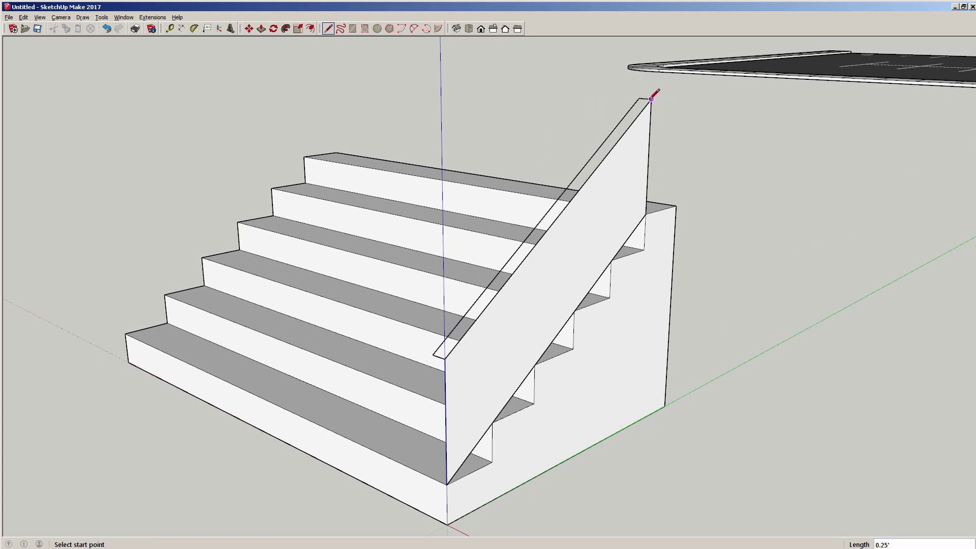
left_click(652, 99)
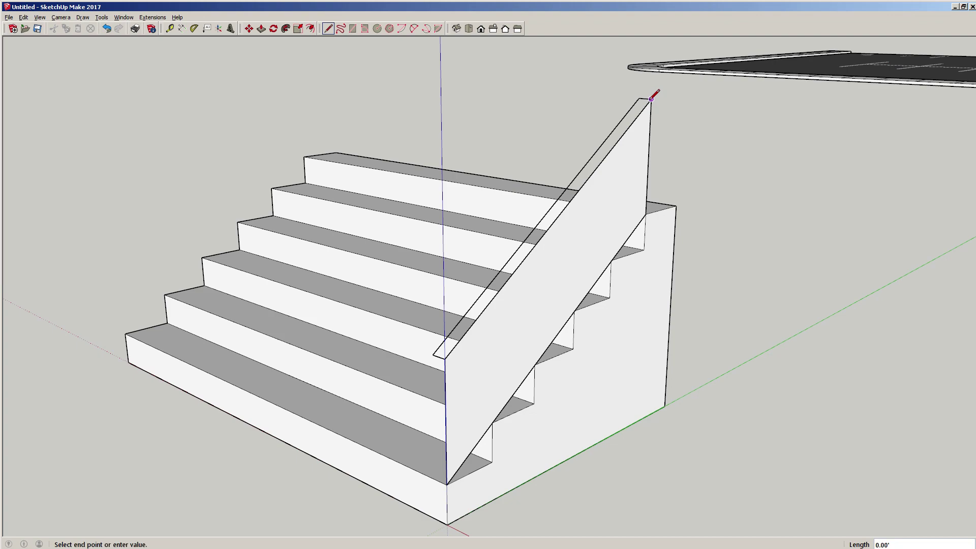
left_click(445, 358)
key("space")
middle_click_drag(486, 304, 487, 267)
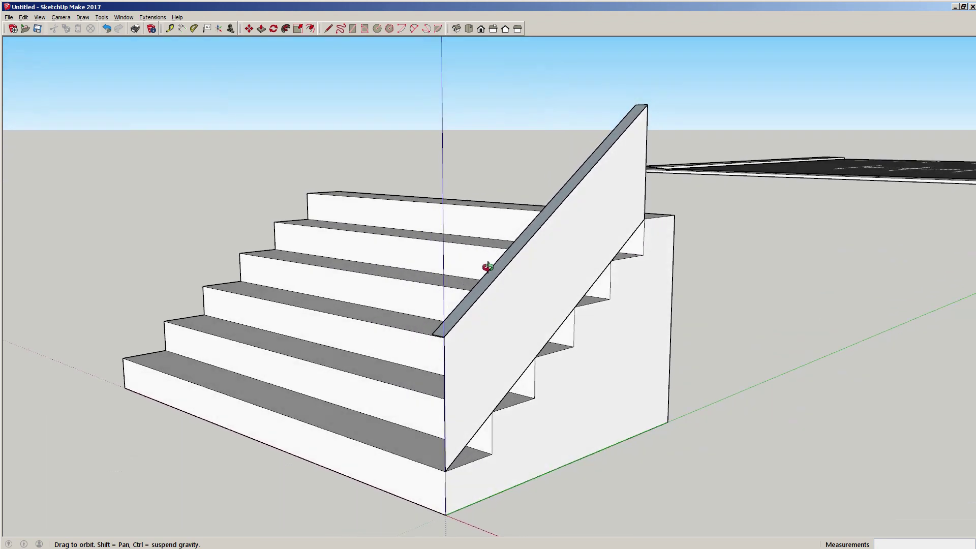
Push/Pull the narrow sloped face on top of the side wall outward into a thin solid handrail.
scroll(503, 237, "up", 3)
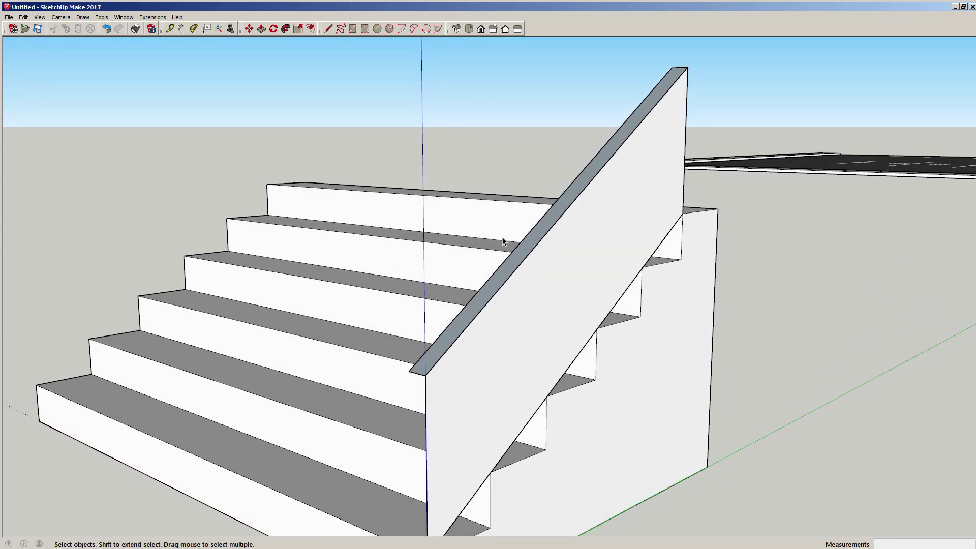
key("p")
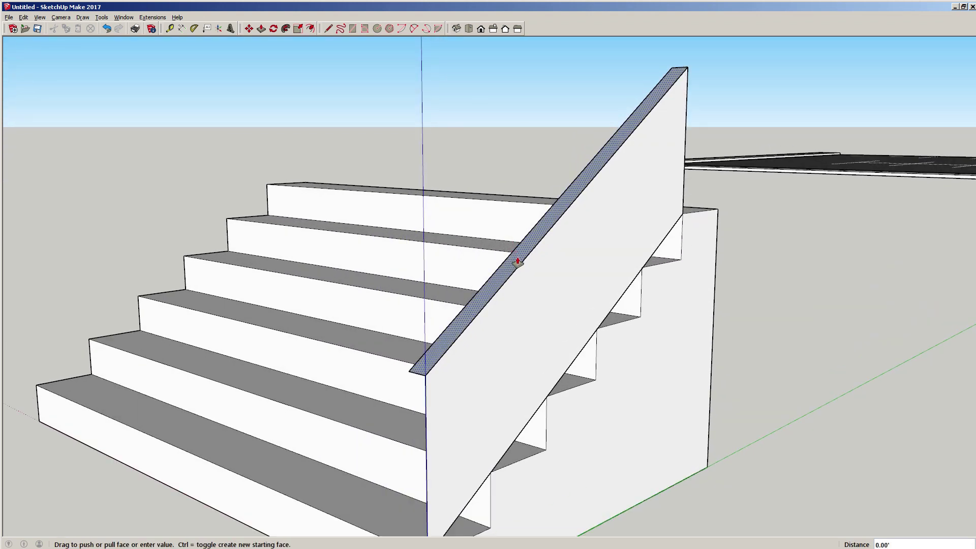
left_click(510, 254)
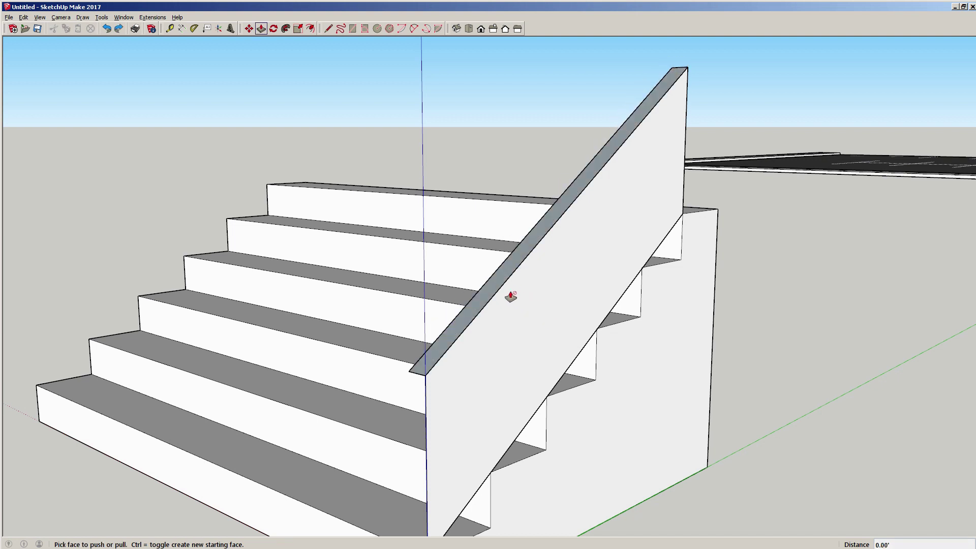
left_click(493, 280)
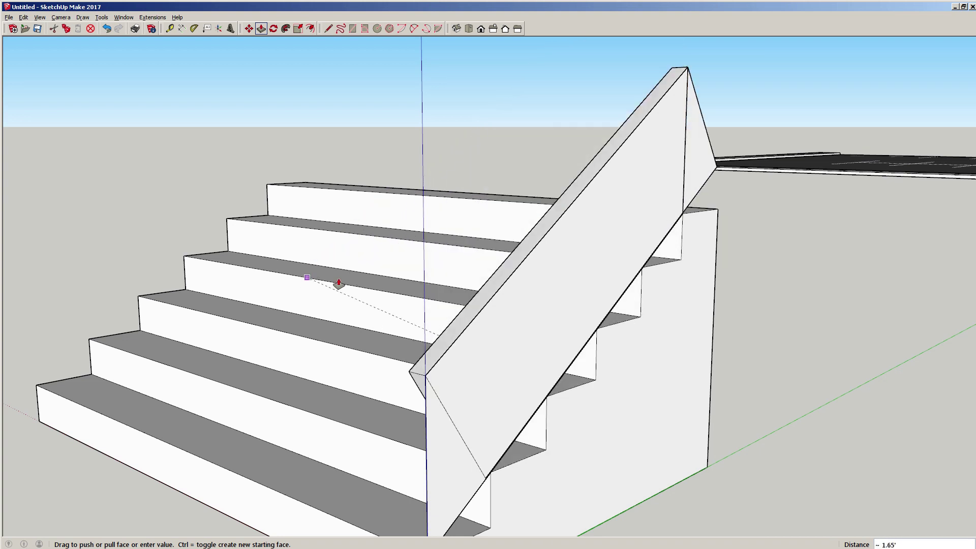
left_click(548, 196)
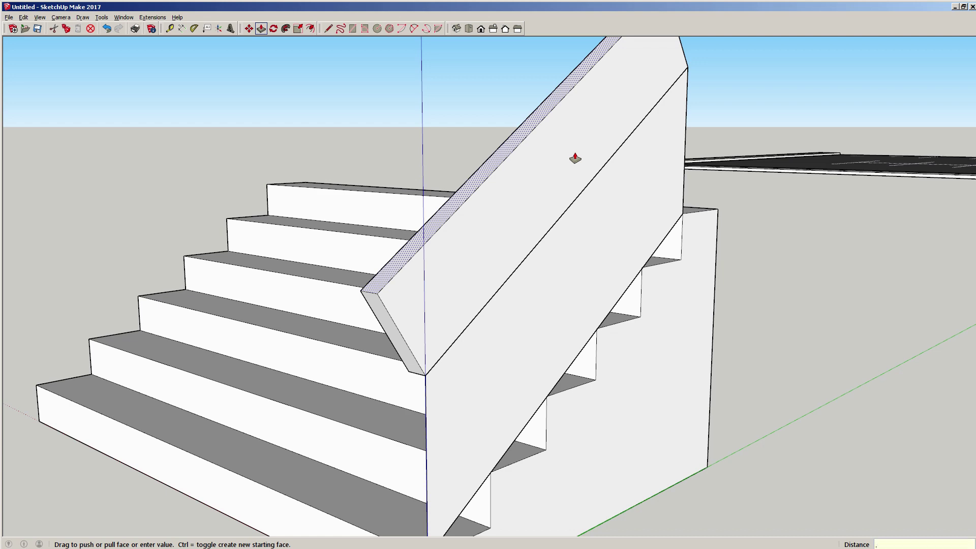
key("Return")
middle_click_drag(540, 274, 505, 264)
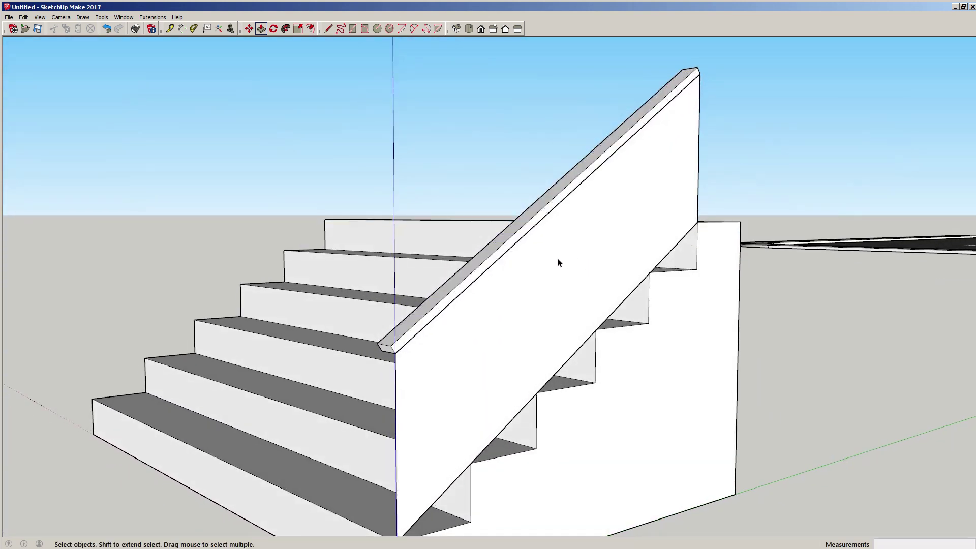
Group all connected faces and edges of the sloped handrail.
triple_click(488, 252)
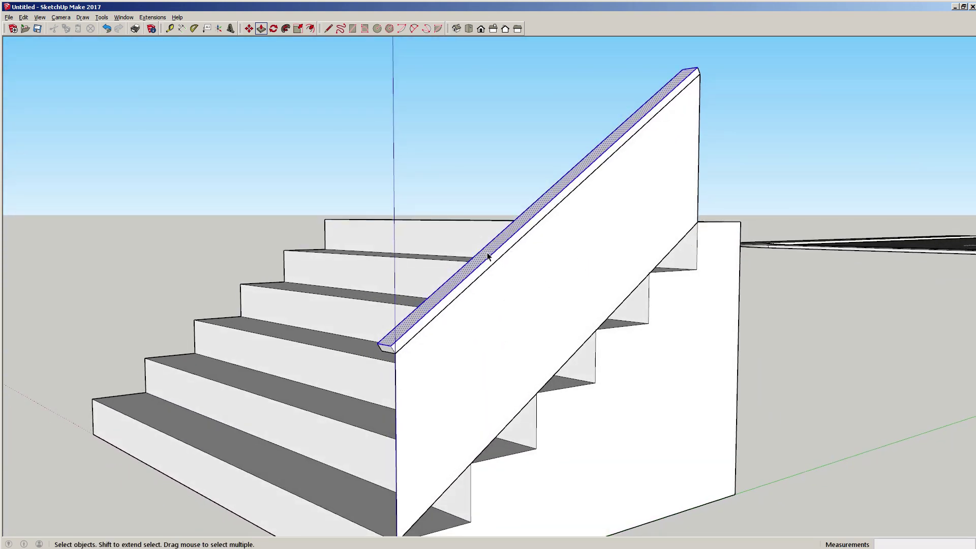
right_click(487, 253)
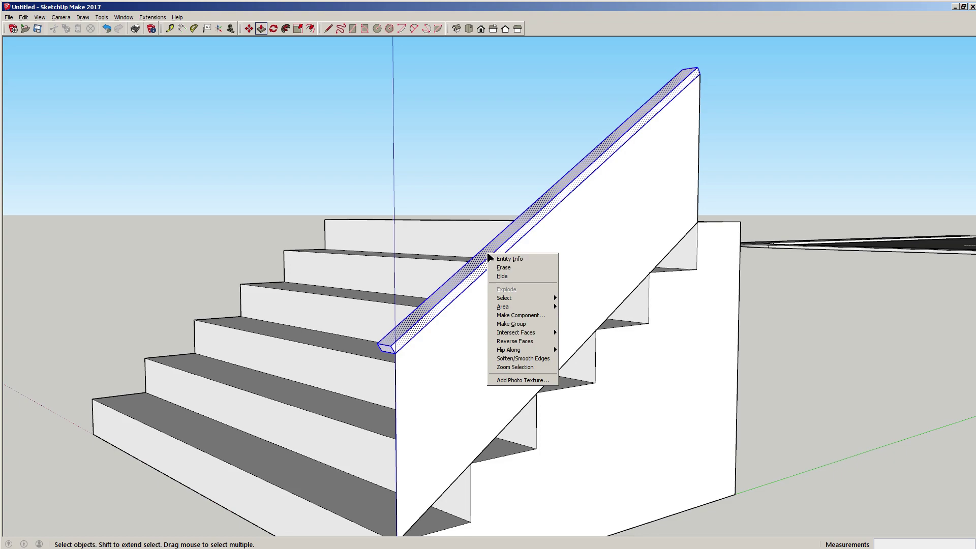
left_click(497, 325)
Delete the grouped sloped side wall below the handrail.
middle_click_drag(503, 309, 435, 257)
scroll(531, 348, "down", 3)
scroll(435, 257, "up", 3)
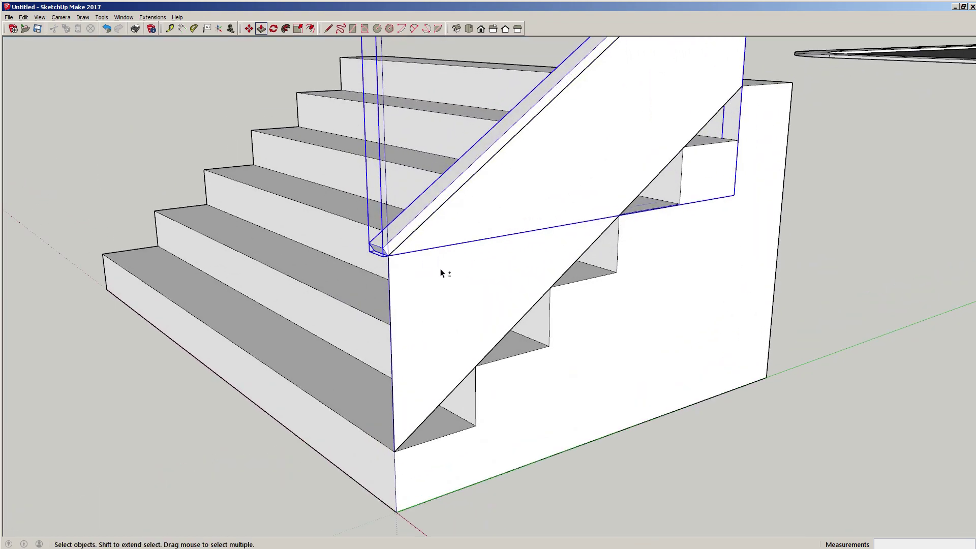
left_click(454, 302)
key("Delete")
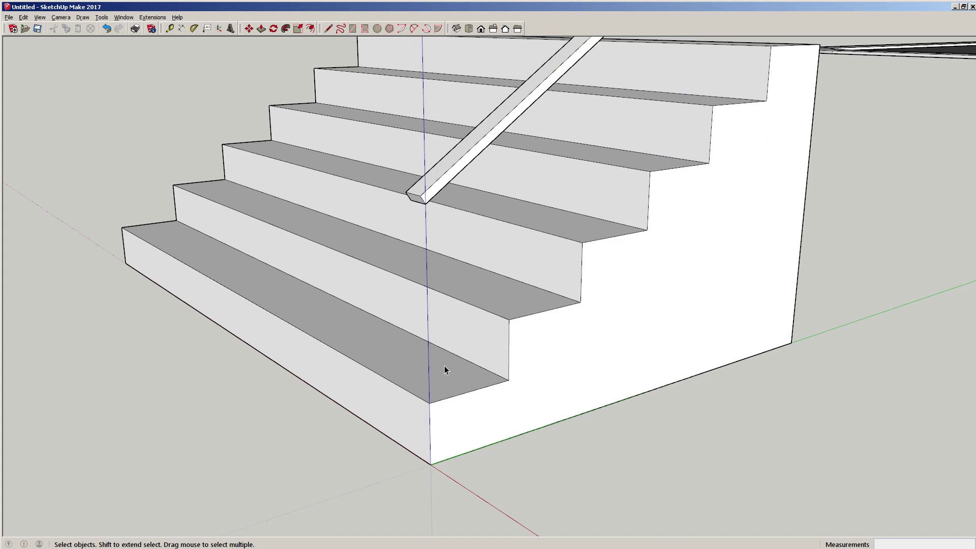
Draw a 0.1' by 0.1' square at the outer front corner of the lowest tread, below the handrail's lower end.
key("r")
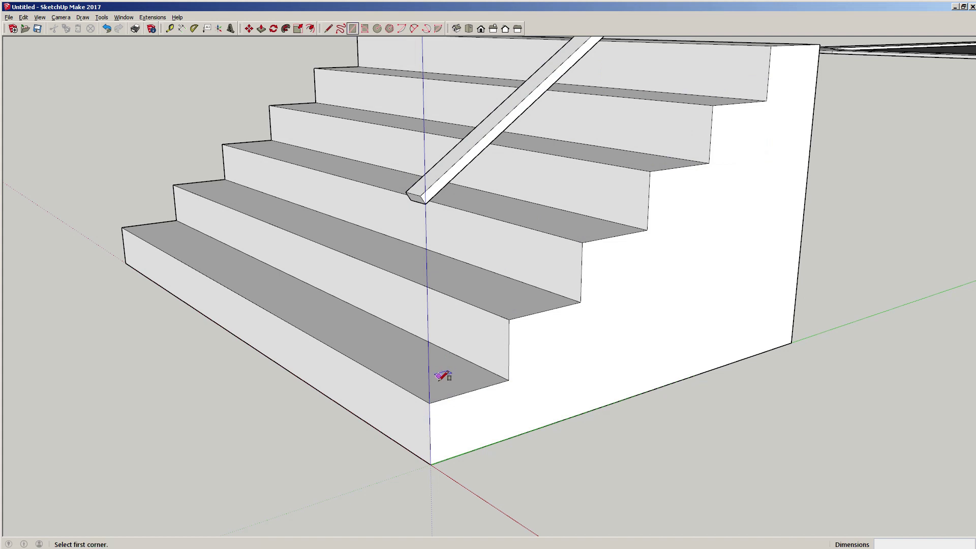
left_click(429, 403)
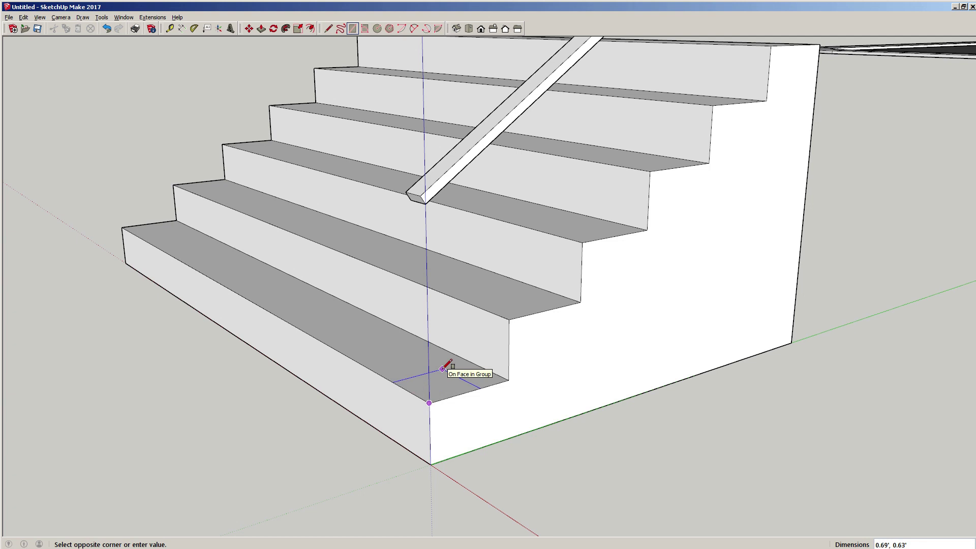
key("Escape")
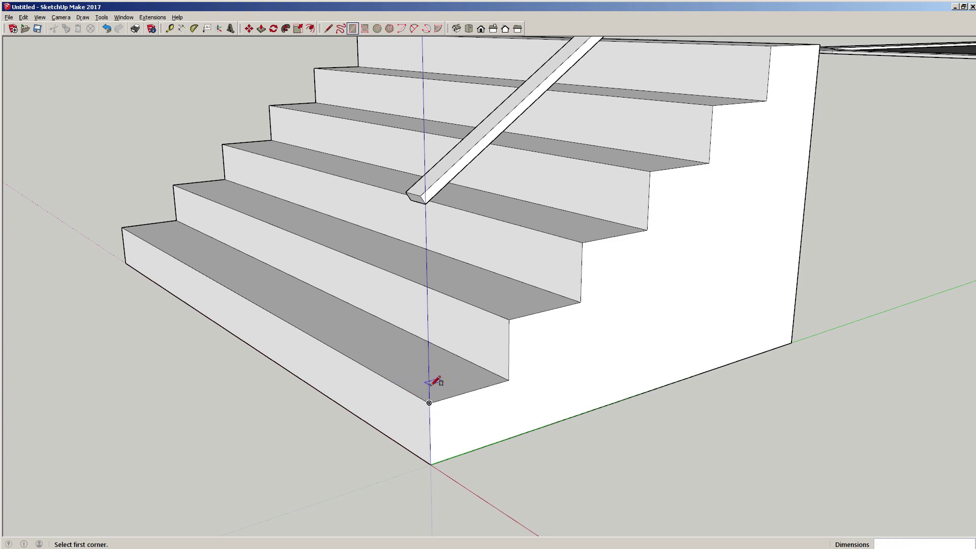
scroll(429, 402, "up", 3)
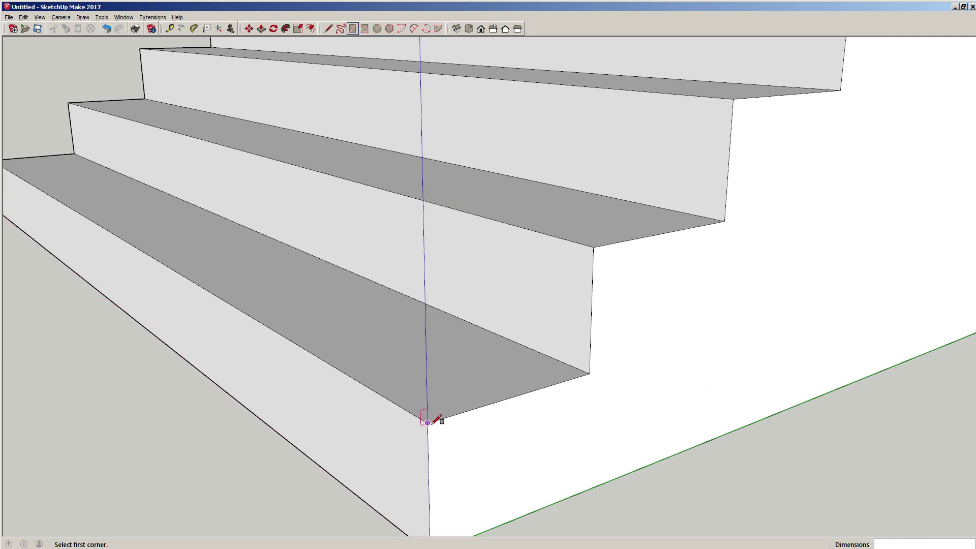
left_click(428, 422)
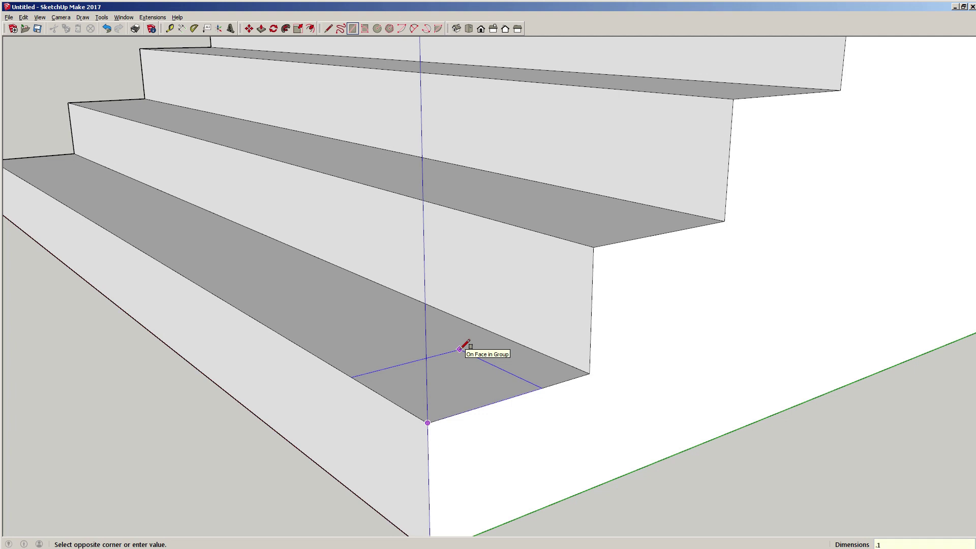
type(".1,.1")
key("Return")
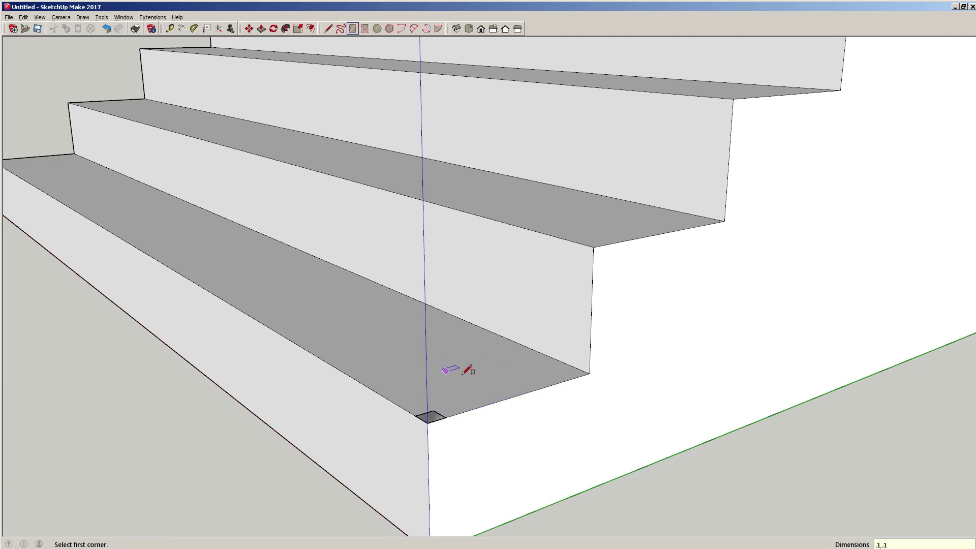
key("space")
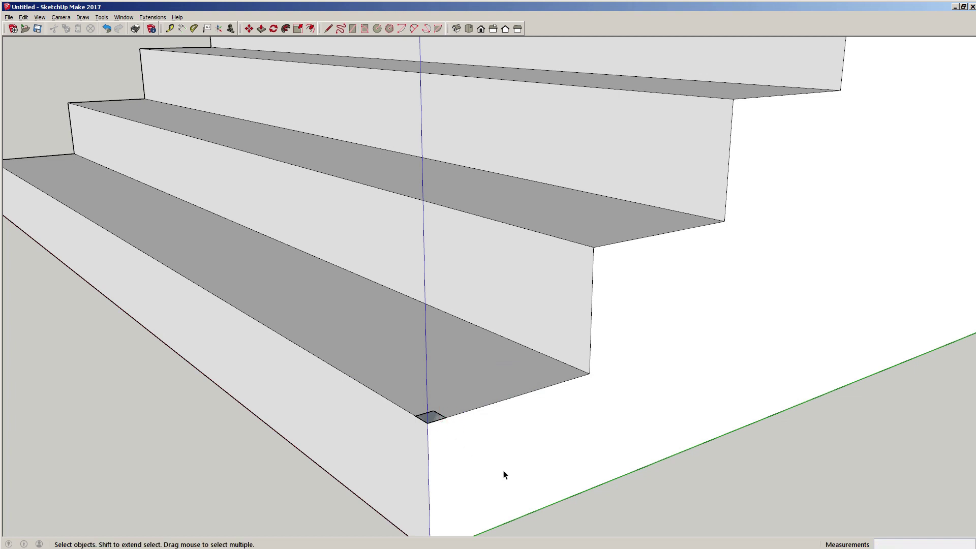
Push/Pull the small square up to the handrail's bottom edge to form a vertical post.
key("p")
left_click(428, 417)
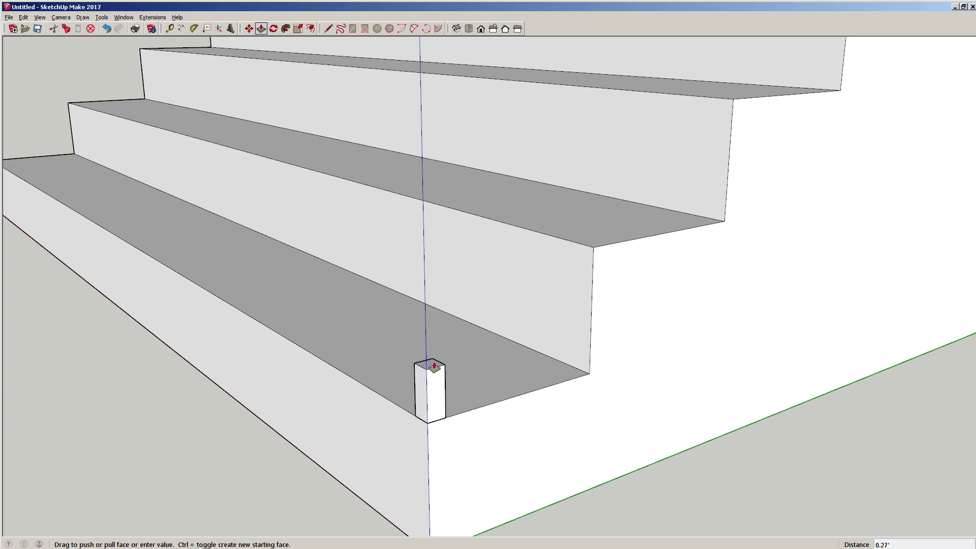
scroll(435, 366, "down", 5)
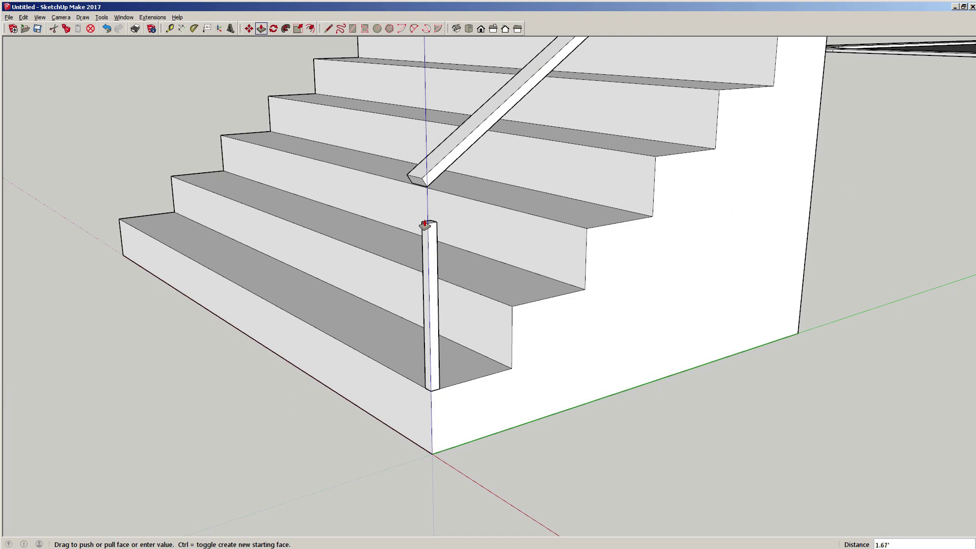
scroll(419, 194, "up", 3)
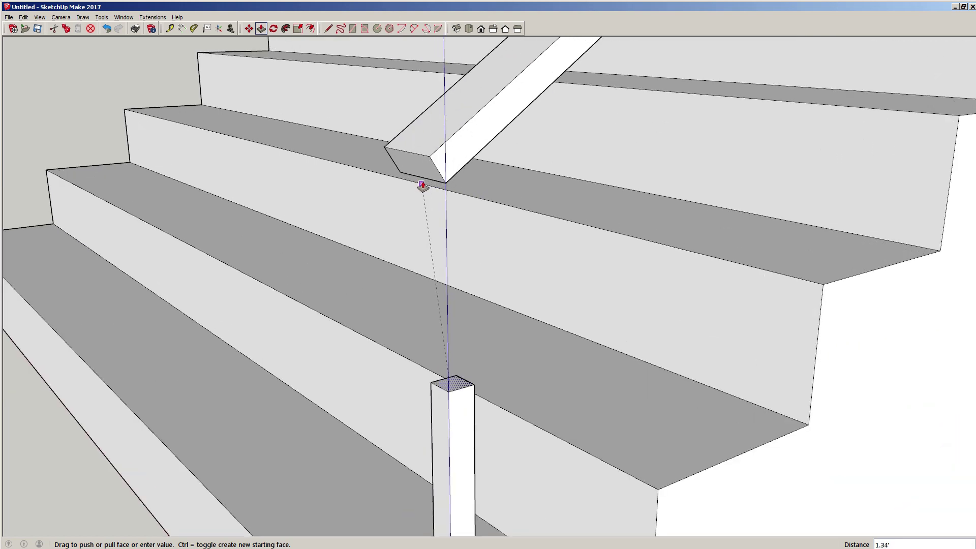
left_click(426, 185)
middle_click_drag(451, 288, 443, 336)
key("space")
Move the post's uphill top edge up the blue axis to the handrail's underside so the post top follows the slope.
scroll(443, 336, "up", 2)
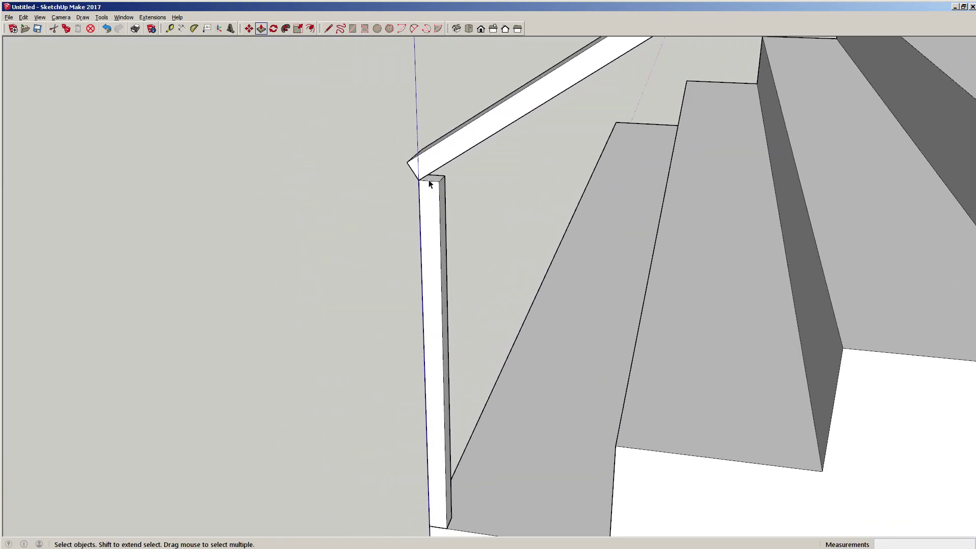
scroll(431, 182, "up", 1)
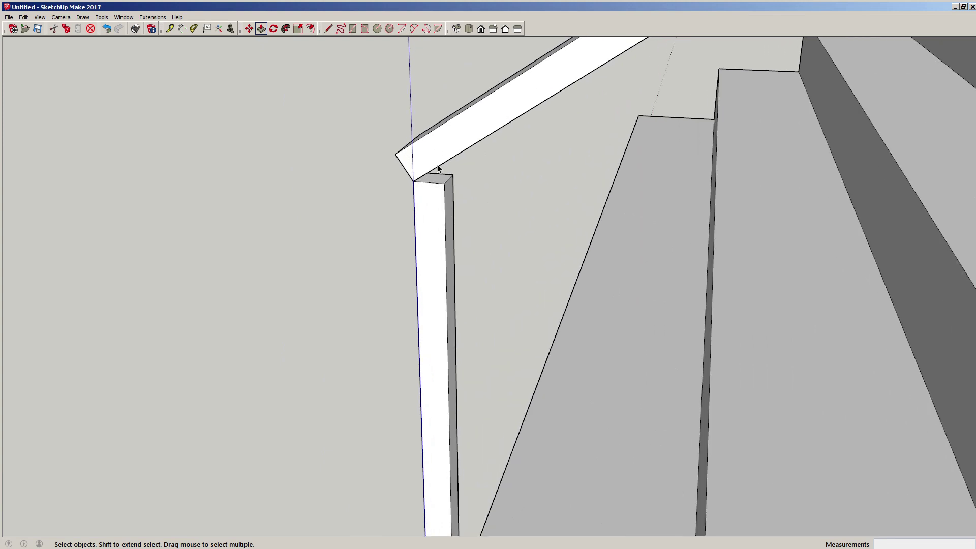
scroll(433, 242, "down", 2)
middle_click_drag(433, 260, 401, 243)
scroll(421, 191, "up", 3)
middle_click_drag(438, 203, 458, 226)
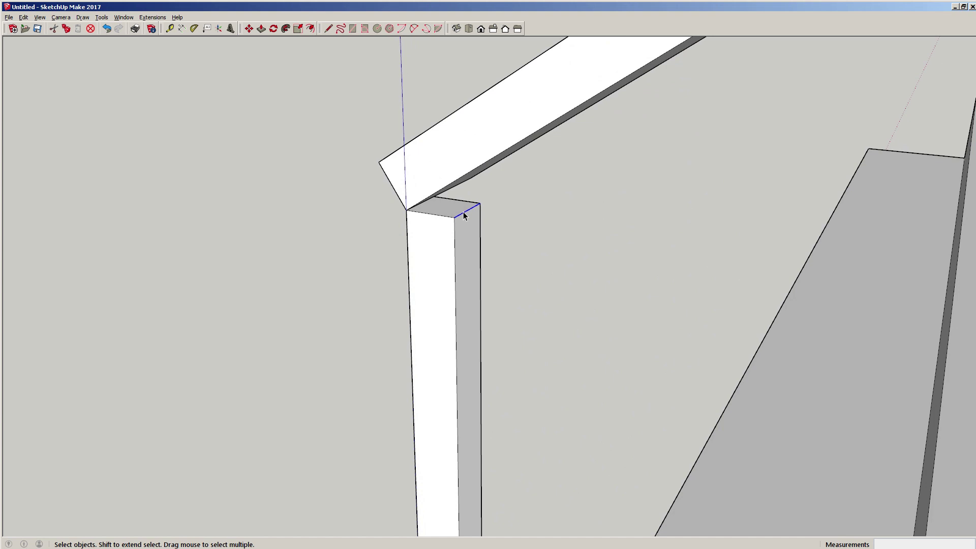
key("m")
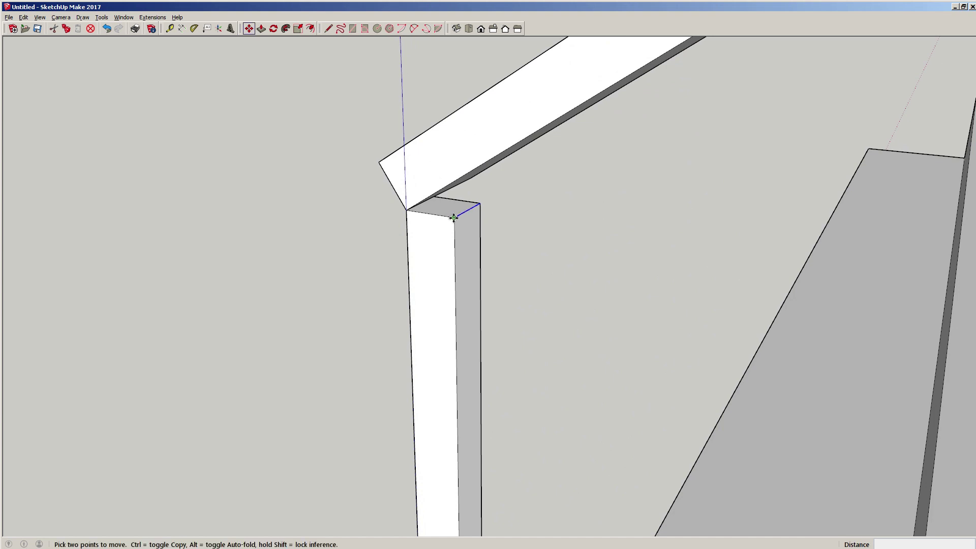
left_click(454, 218)
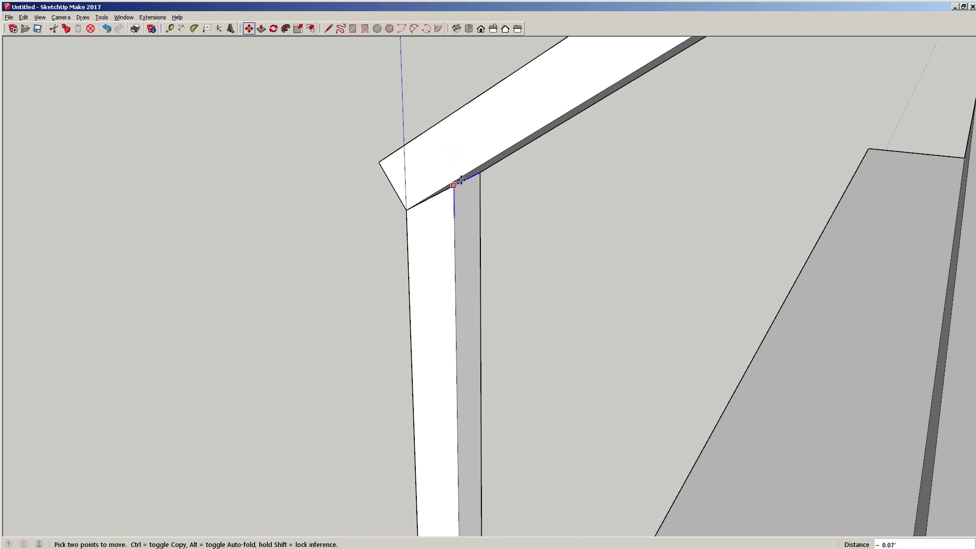
left_click(516, 148)
middle_click_drag(440, 256, 612, 250)
key("space")
Group all connected faces and edges of the vertical post.
scroll(488, 278, "down", 5)
middle_click_drag(481, 276, 426, 316)
middle_click_drag(453, 304, 383, 377)
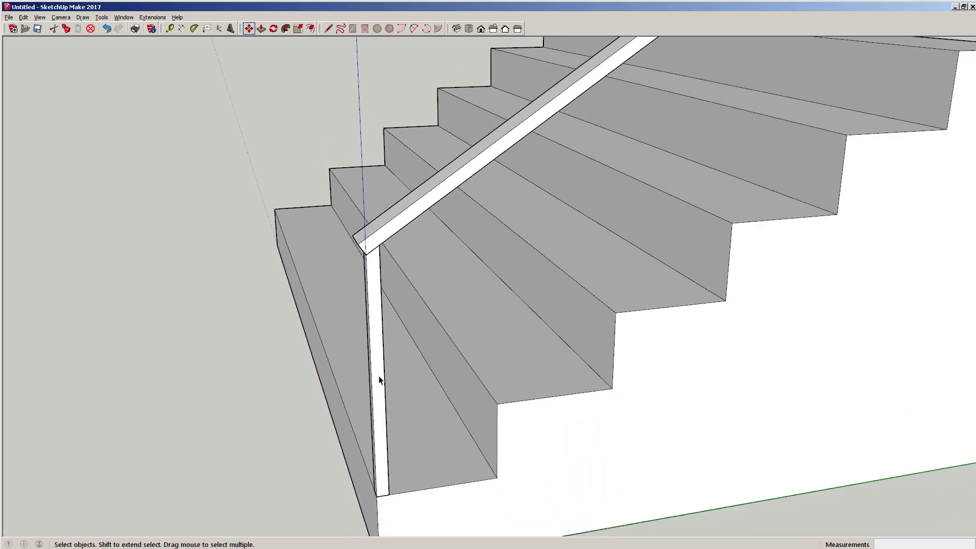
double_click(379, 381)
right_click(379, 376)
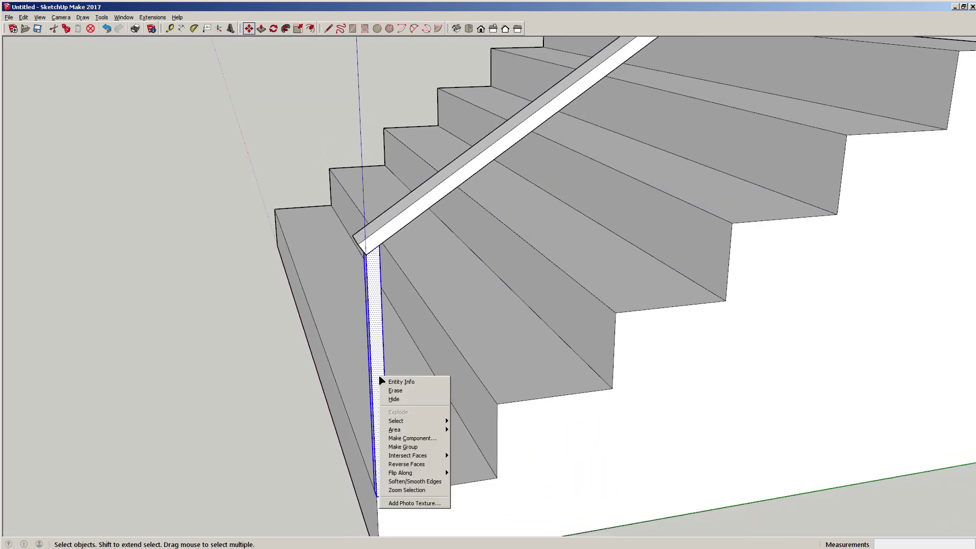
left_click(399, 448)
middle_click_drag(434, 399, 652, 385)
scroll(448, 271, "up", 6)
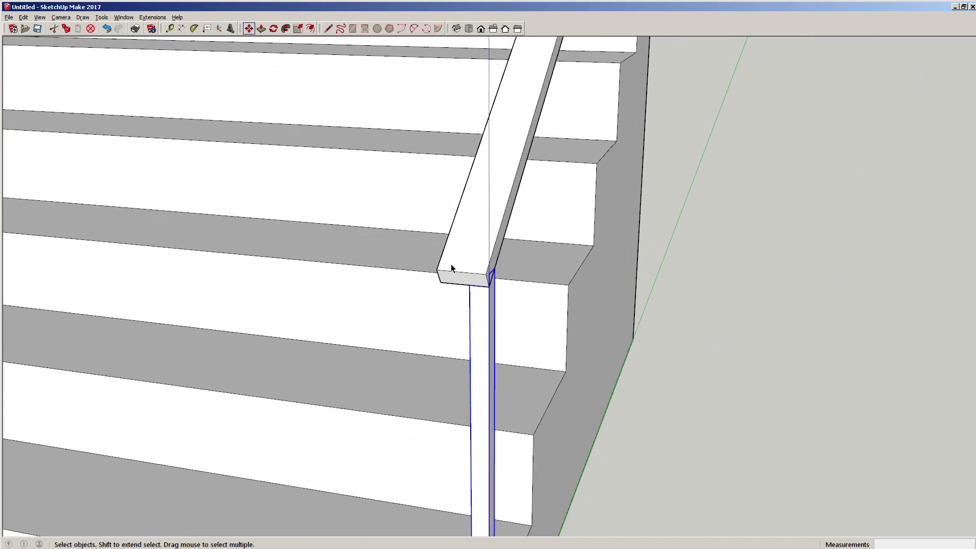
Move the post sideways by its top edge midpoint to the midpoint of the handrail's bottom front edge, centring it under the rail.
key("m")
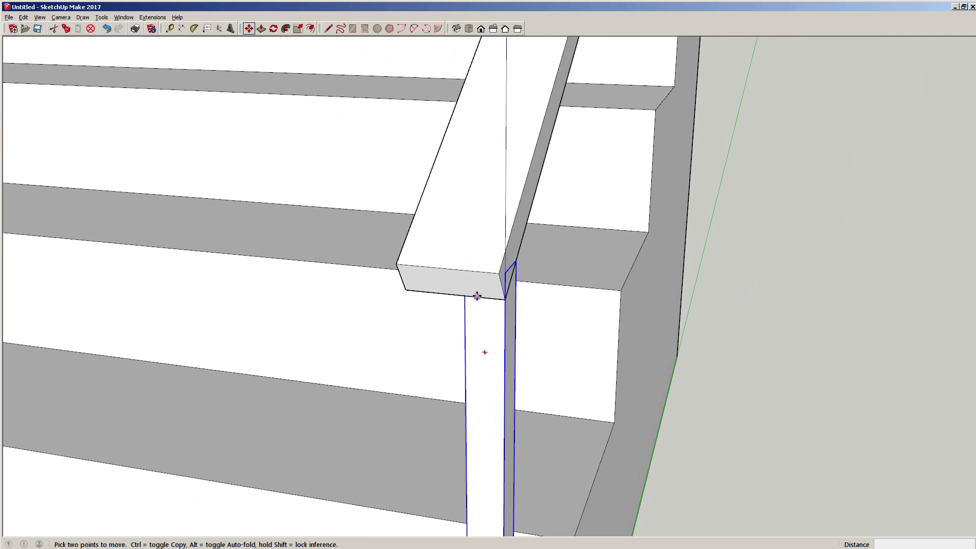
left_click(484, 298)
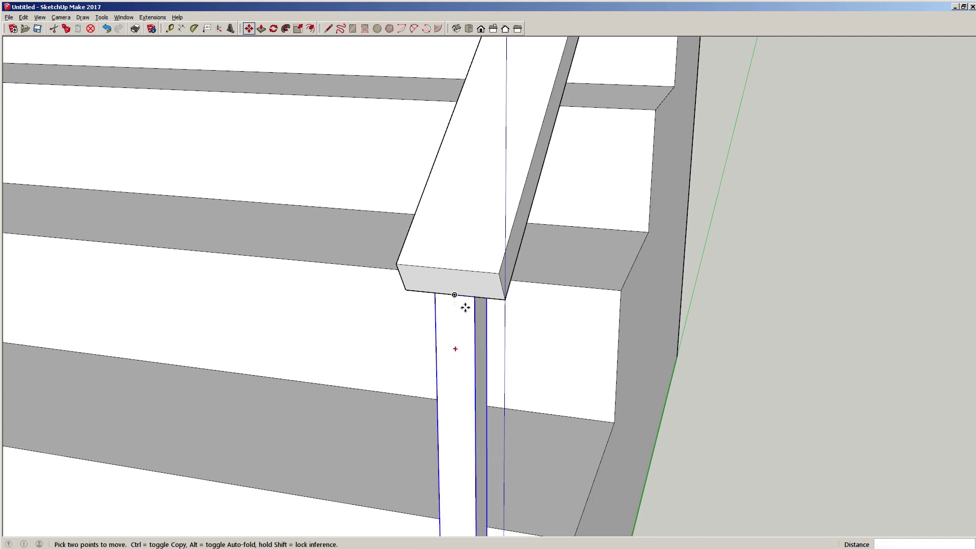
scroll(462, 305, "down", 5)
middle_click_drag(462, 305, 407, 235)
scroll(257, 302, "down", 3)
scroll(421, 278, "down", 5)
key("space")
Inside the handrail group, Push/Pull the lower end face outward along the slope so the rail overhangs past the post.
middle_click_drag(421, 283, 369, 251)
scroll(369, 250, "up", 5)
scroll(404, 248, "up", 2)
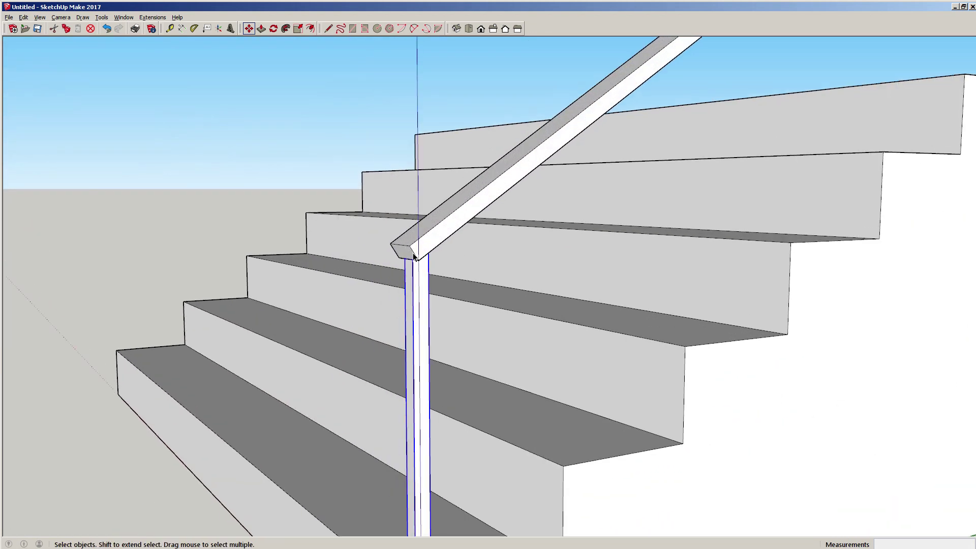
double_click(407, 248)
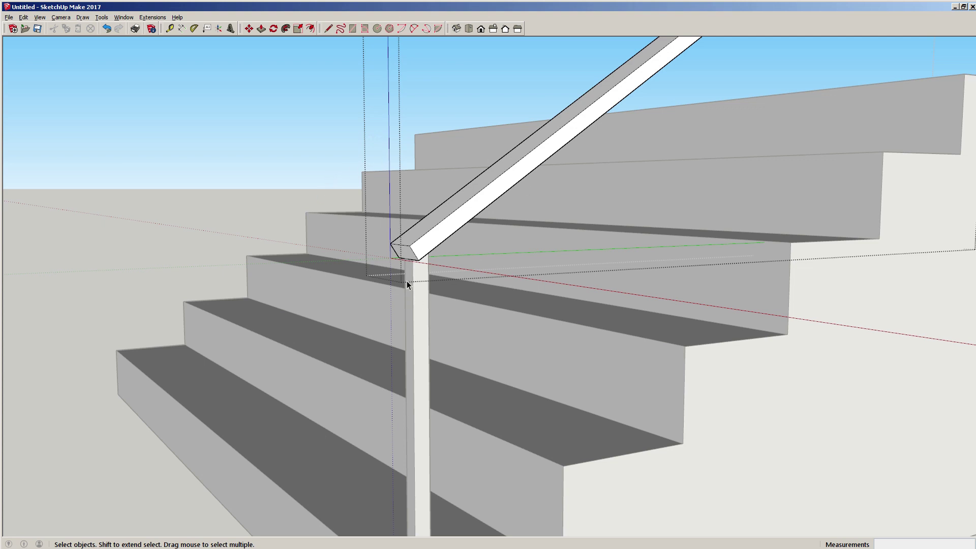
key("p")
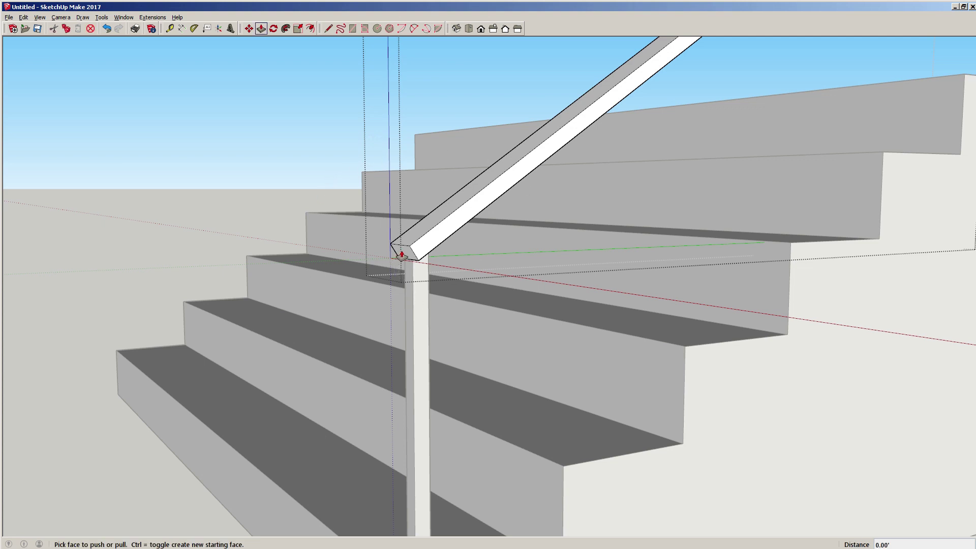
left_click_drag(401, 255, 331, 353)
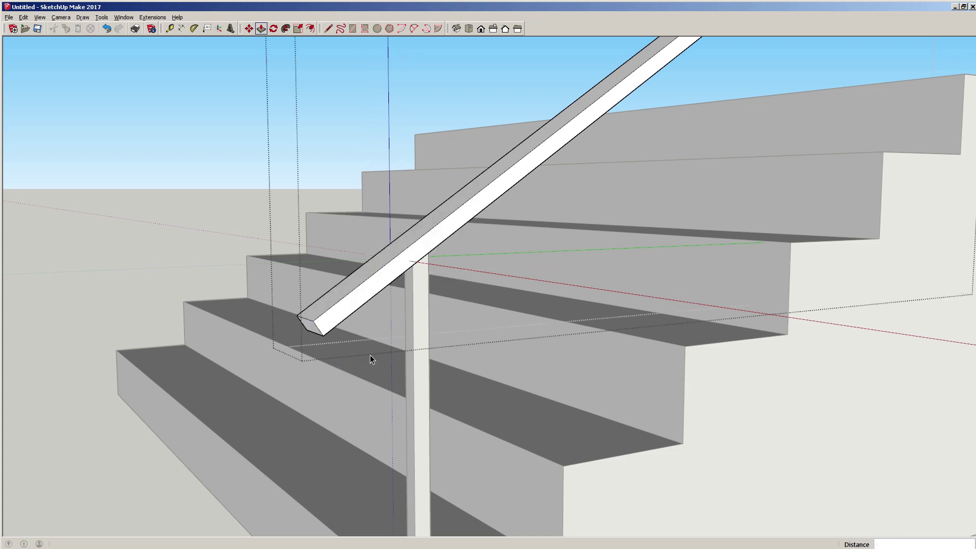
key("space")
left_click(187, 191)
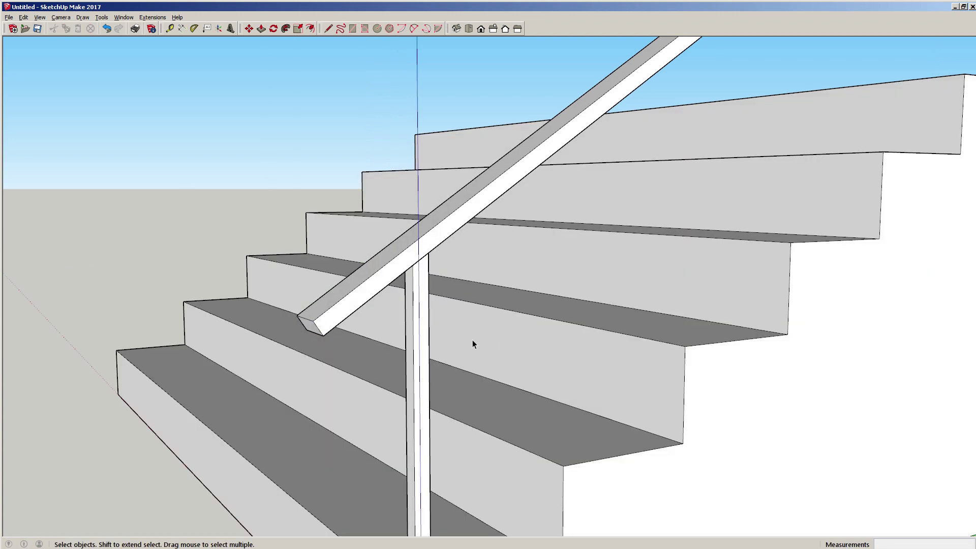
Move the post 0.45' along the green axis from its base midpoint to the middle of the lowest tread.
mouse_move(472, 344)
middle_mouse_down()
mouse_move(444, 425)
mouse_move(407, 253)
mouse_move(379, 327)
middle_mouse_up()
scroll(380, 327, "down", 2)
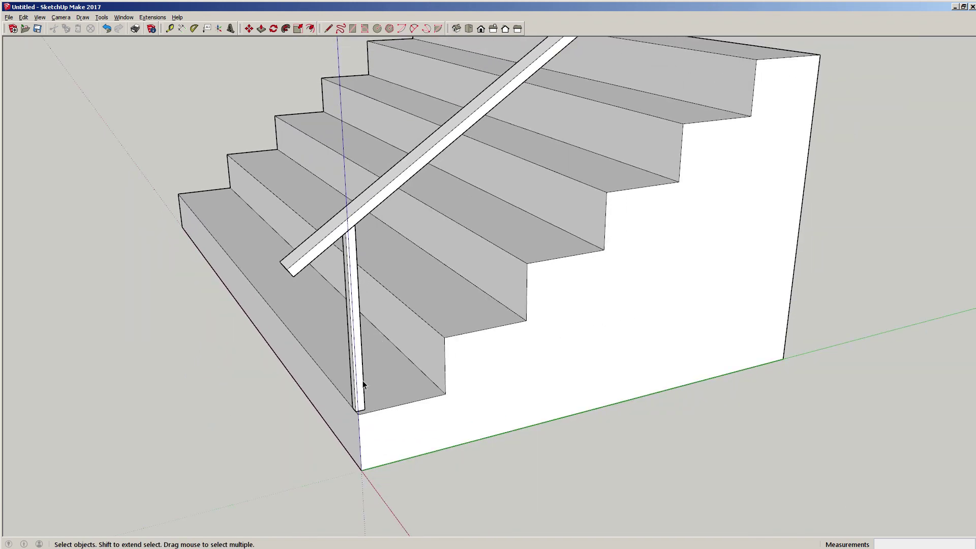
middle_click_drag(357, 398, 333, 369)
scroll(351, 414, "up", 4)
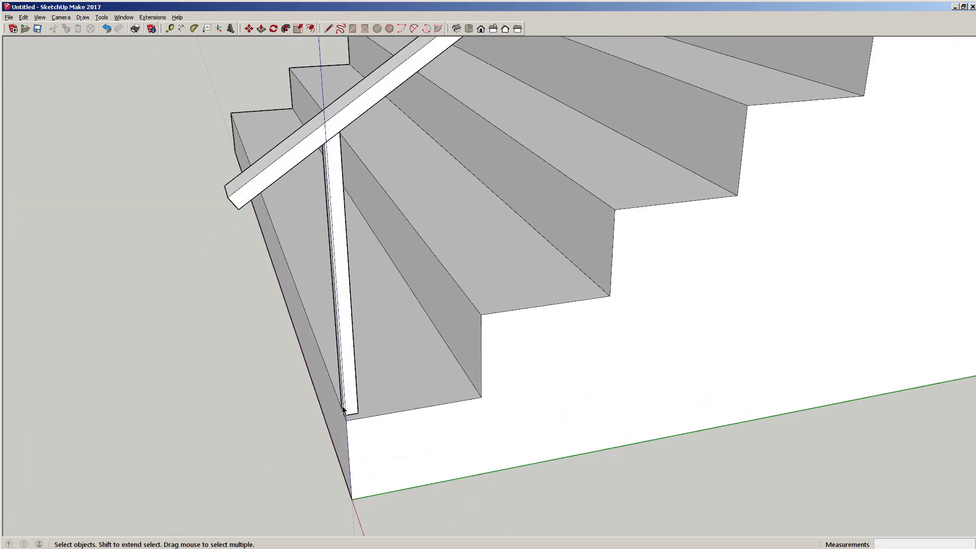
scroll(362, 416, "up", 2)
middle_click_drag(344, 420, 457, 420)
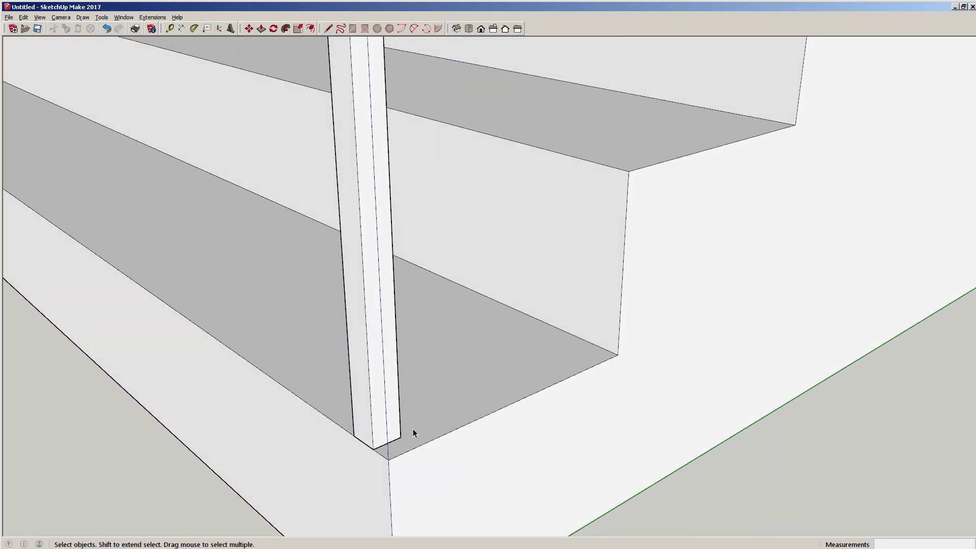
scroll(459, 395, "down", 5)
middle_click_drag(447, 375, 361, 434)
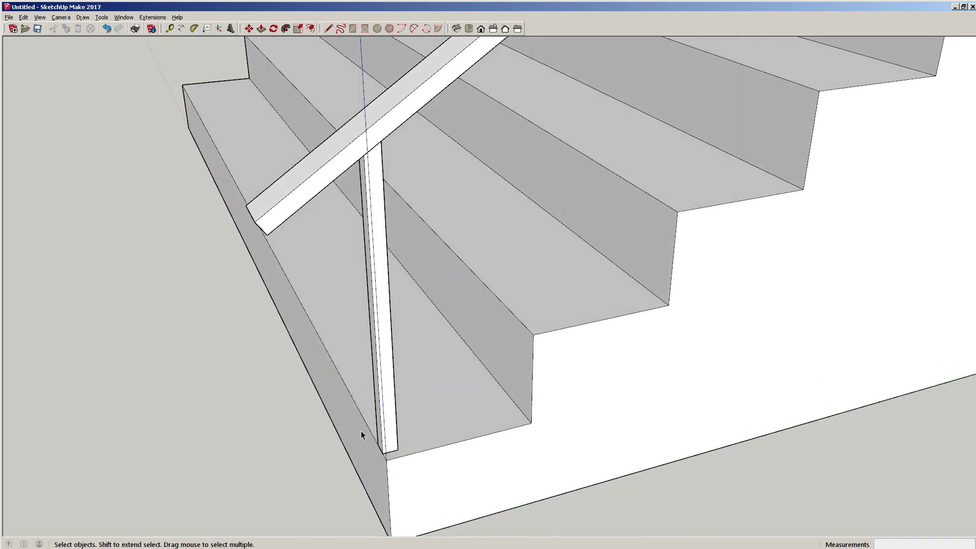
left_click(390, 435)
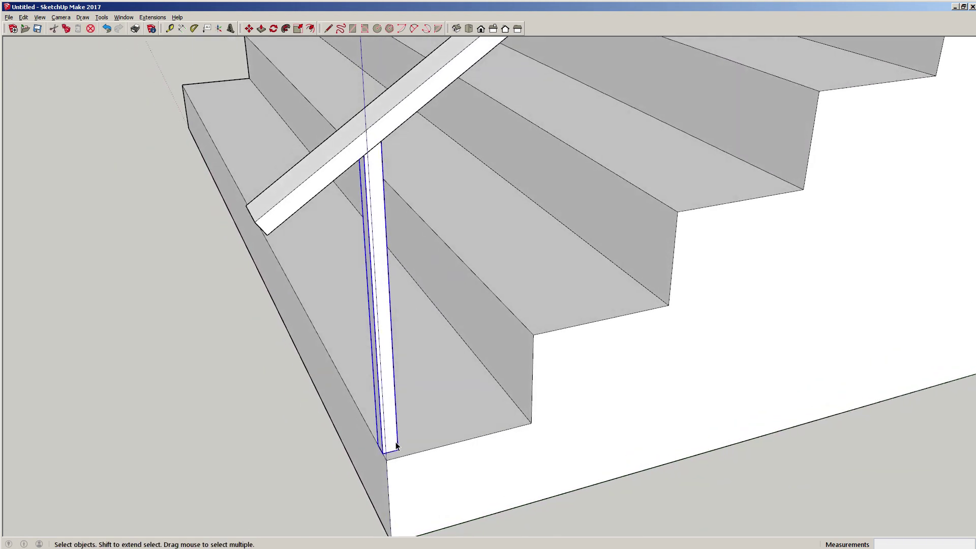
key("m")
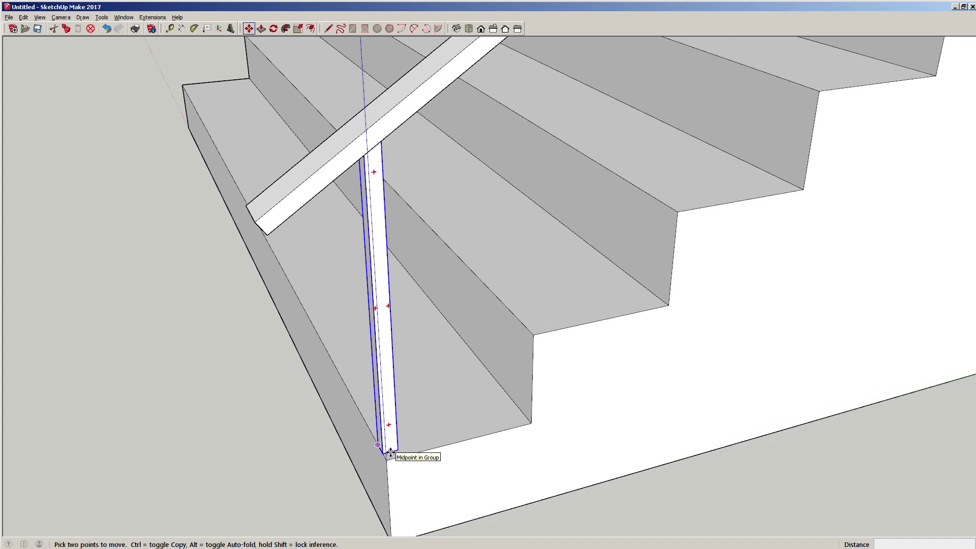
left_click(390, 454)
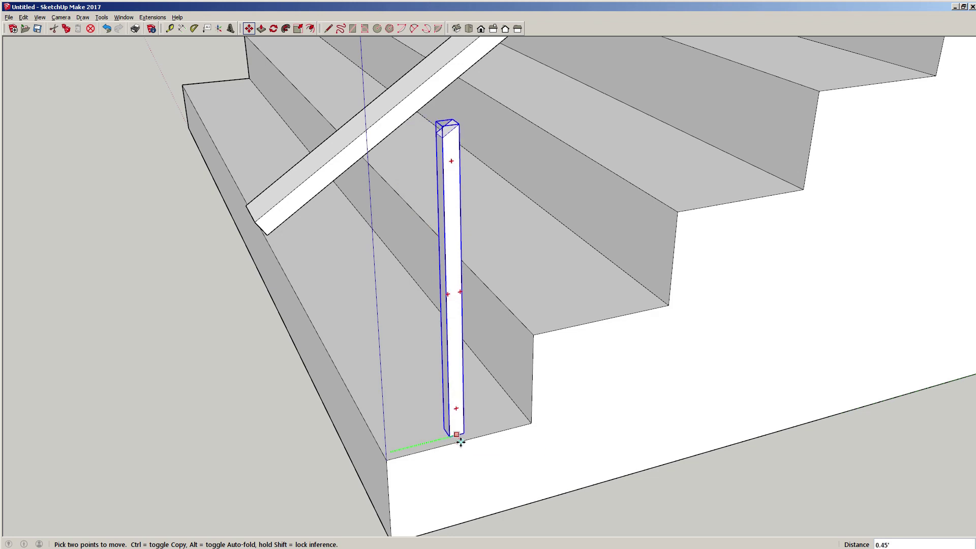
left_click(458, 442)
key("space")
Inside the post group, move the sloped top face up the blue axis to meet the handrail's underside.
middle_click_drag(445, 175, 486, 270)
scroll(412, 279, "up", 3)
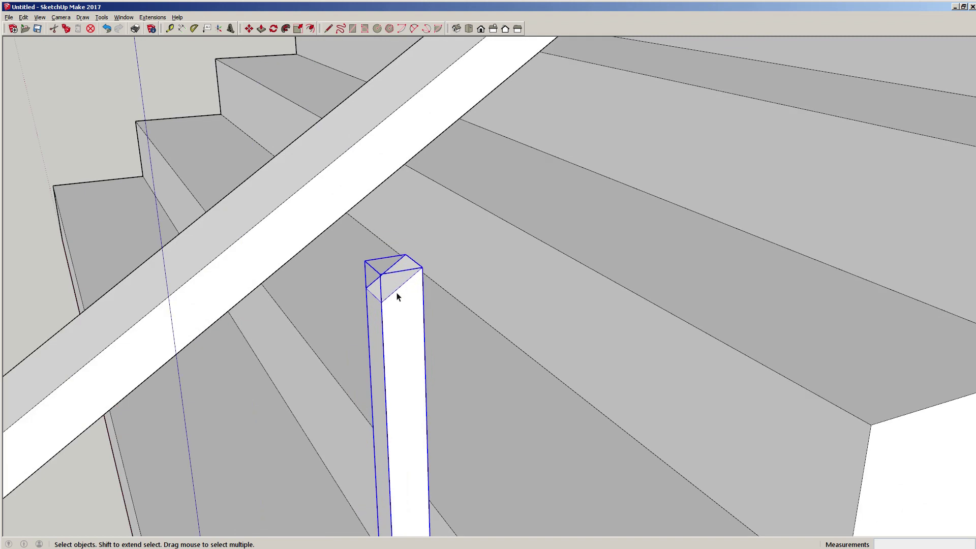
triple_click(398, 297)
left_click(396, 283)
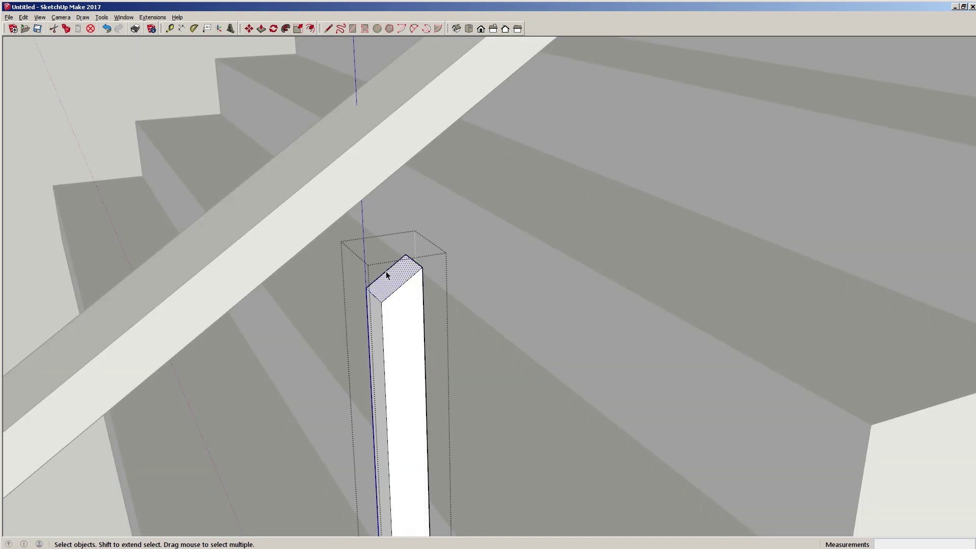
key("m")
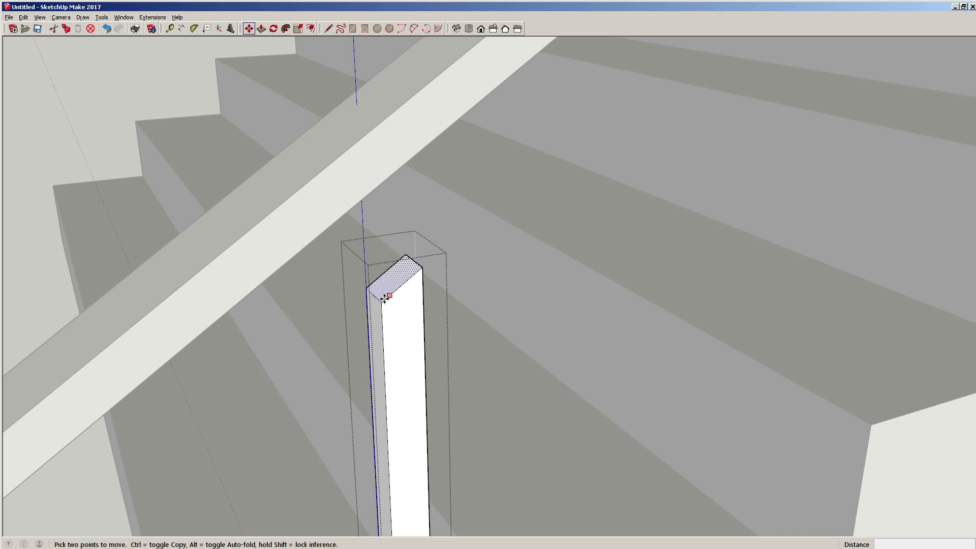
left_click(382, 301)
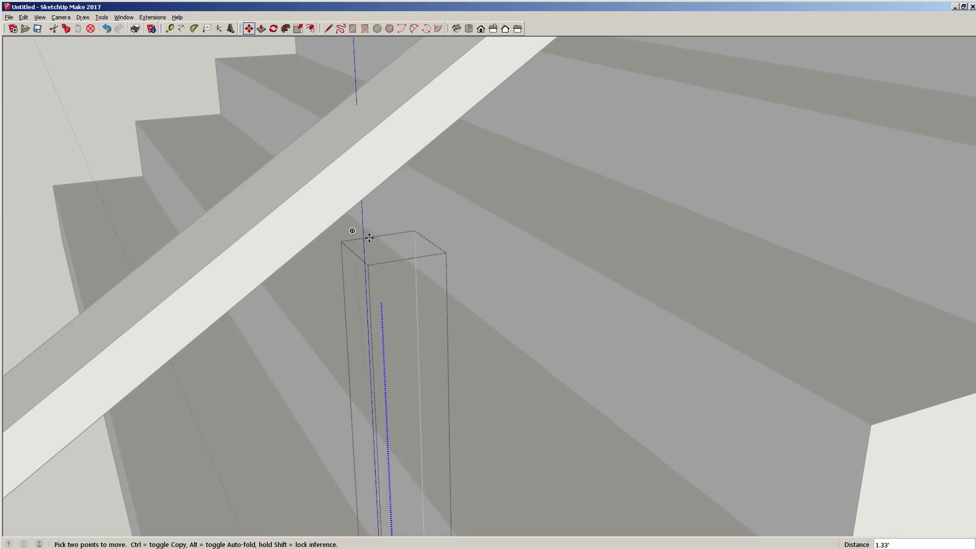
left_click(362, 201)
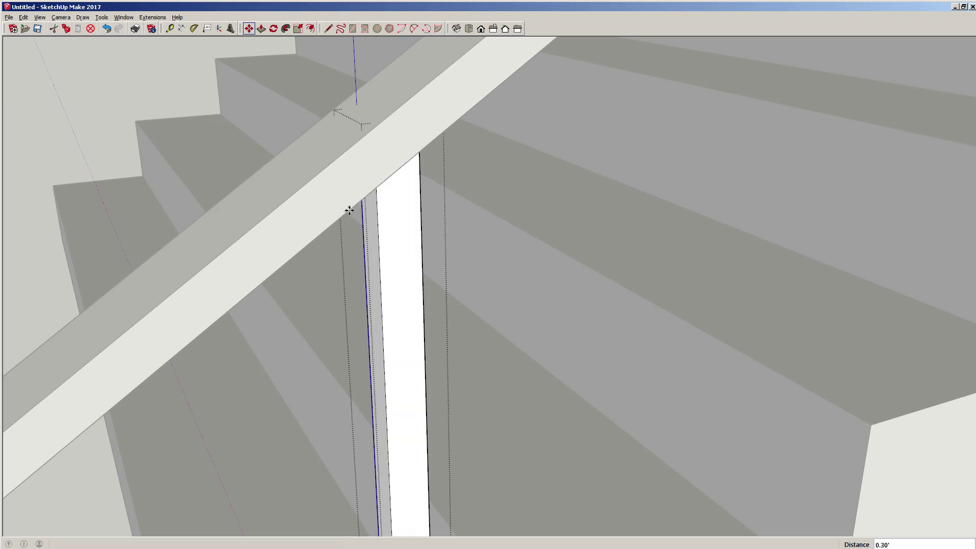
middle_click_drag(383, 238, 330, 201)
key("space")
left_click(211, 148)
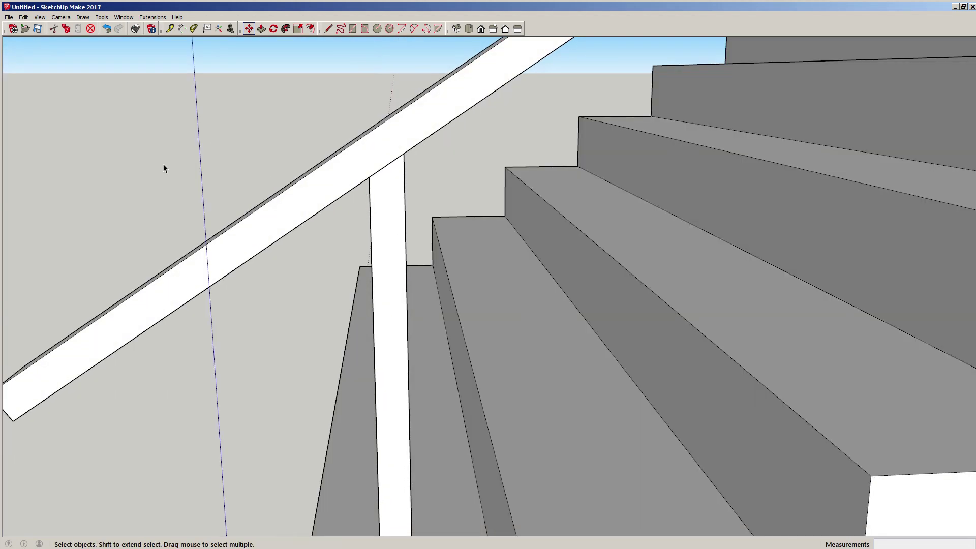
Copy the post from the lowest tread's front corner to the next tread's front corner, and repeat the copy 4x up the stairs.
scroll(289, 229, "down", 4)
middle_click_drag(288, 228, 464, 242)
scroll(463, 242, "down", 4)
middle_click_drag(571, 240, 349, 257)
scroll(295, 279, "up", 4)
middle_click_drag(294, 280, 299, 446)
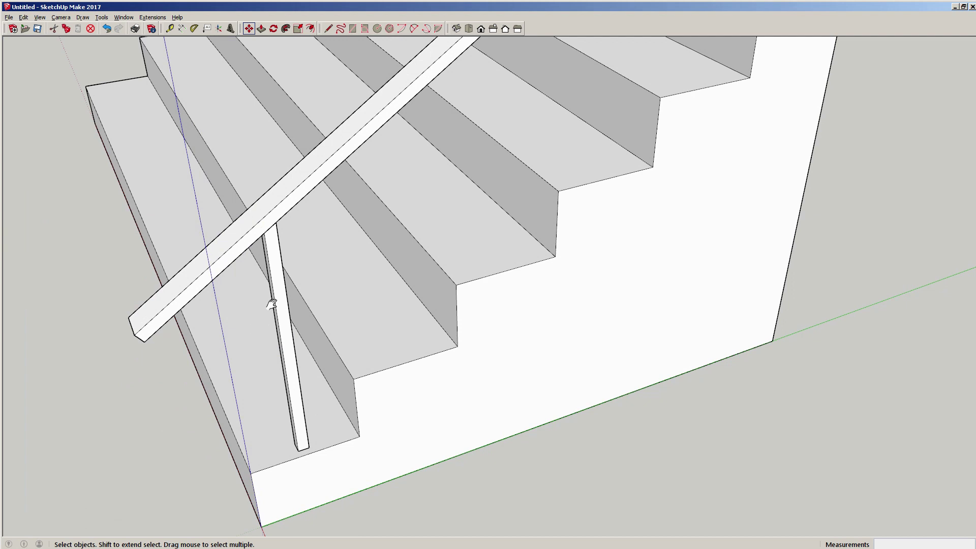
middle_click_drag(272, 304, 344, 246, "shift")
left_click(360, 380)
scroll(378, 382, "down", 3)
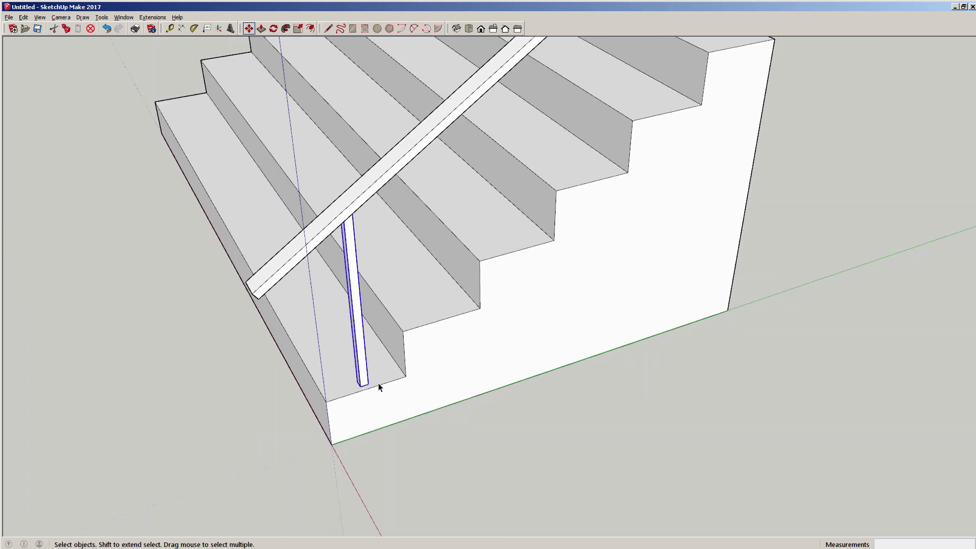
key("m")
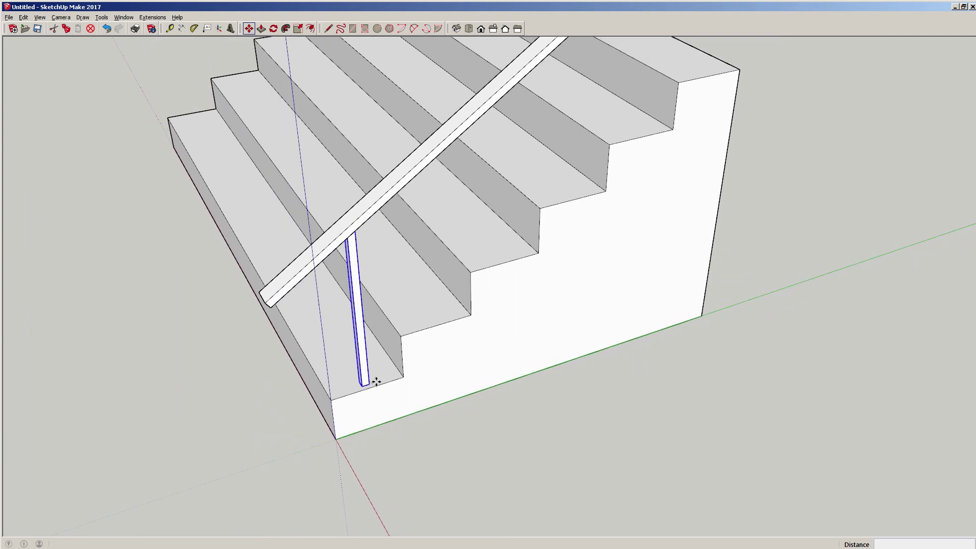
left_click(331, 401)
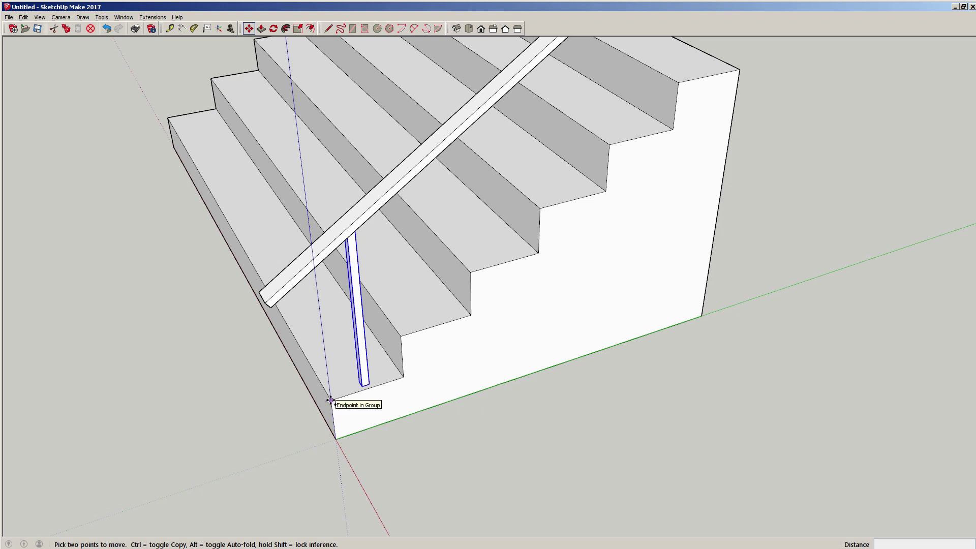
left_click(330, 401)
key("ctrl")
left_click(330, 400)
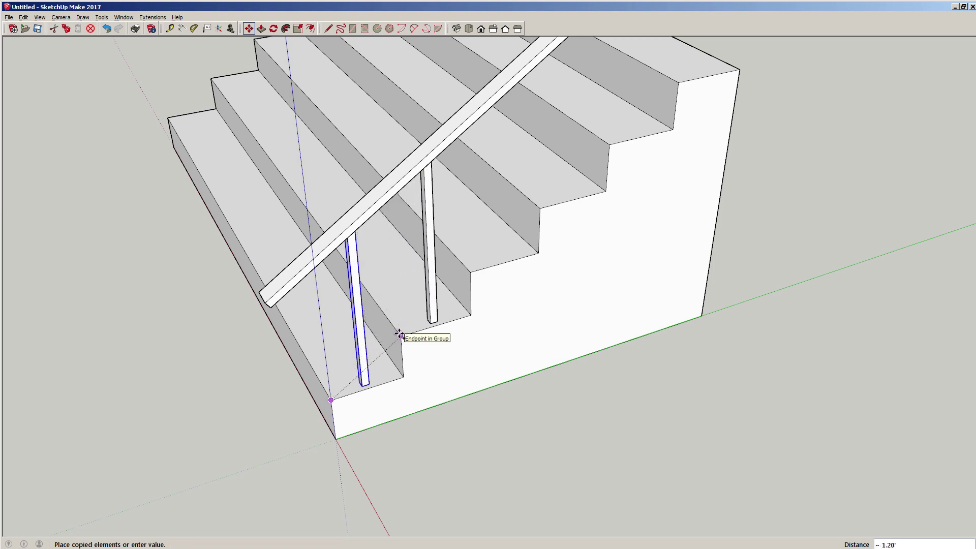
left_click(400, 335)
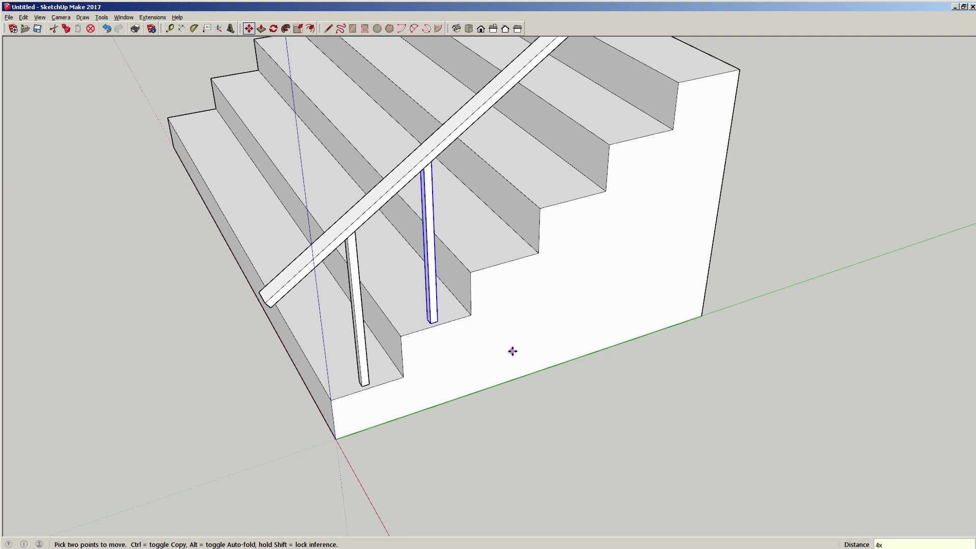
key("Return")
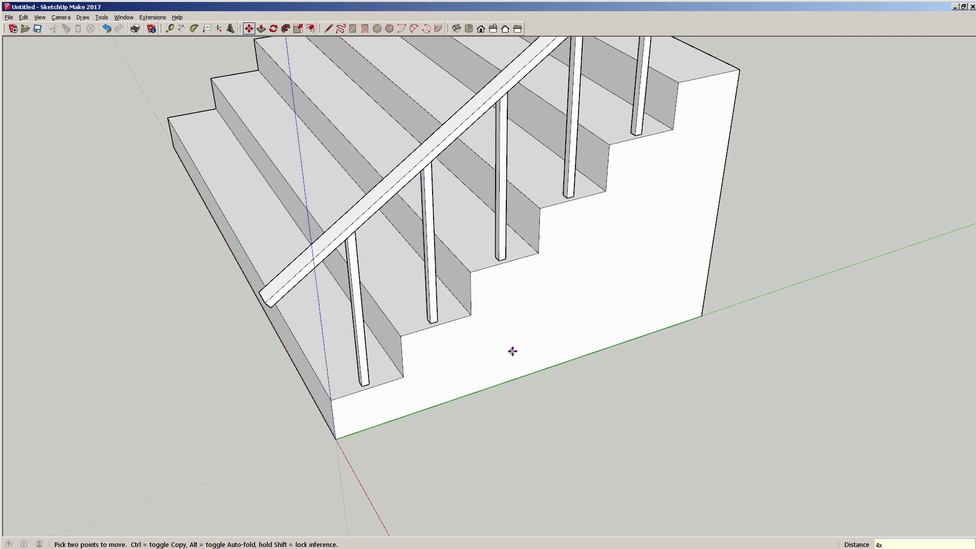
scroll(559, 284, "down", 3)
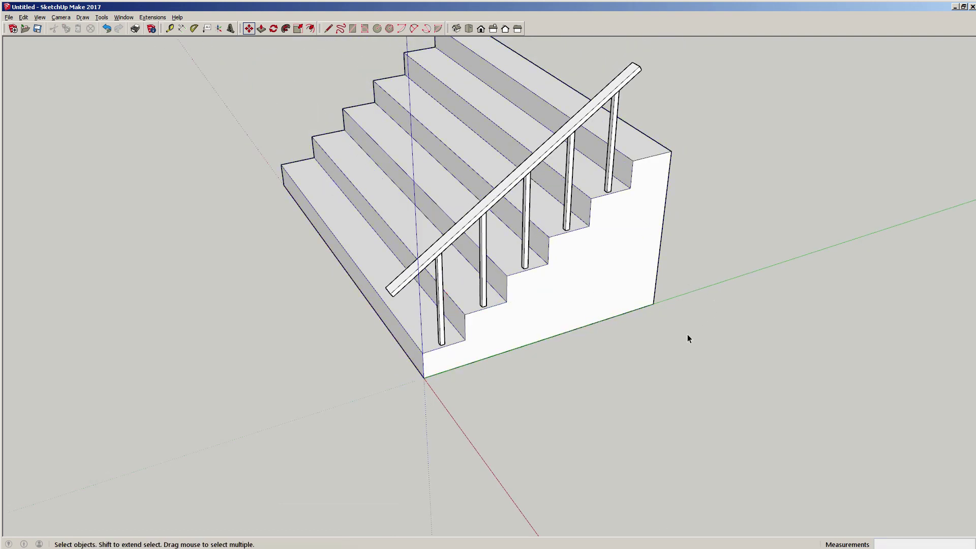
middle_click_drag(605, 294, 557, 297)
scroll(520, 320, "up", 4)
scroll(401, 264, "down", 5)
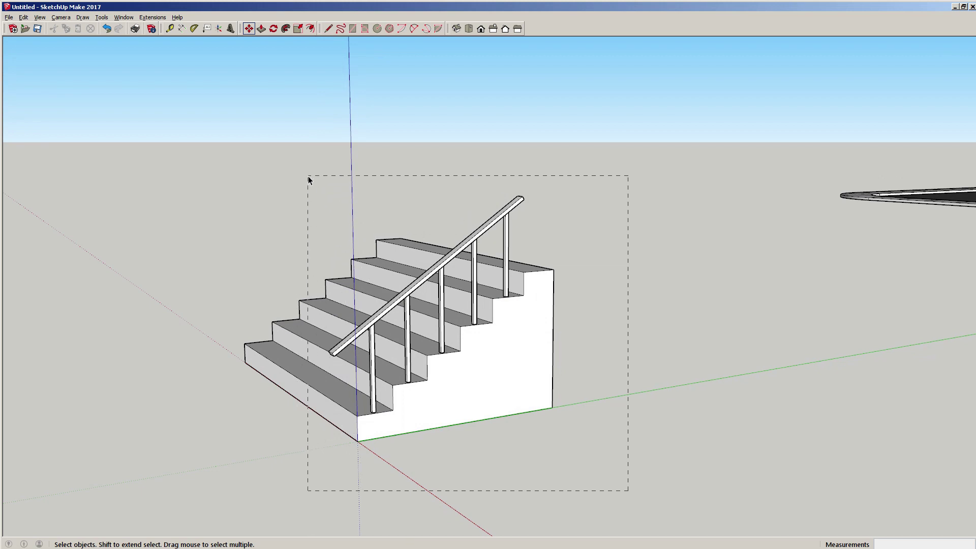
left_click_drag(309, 179, 310, 183)
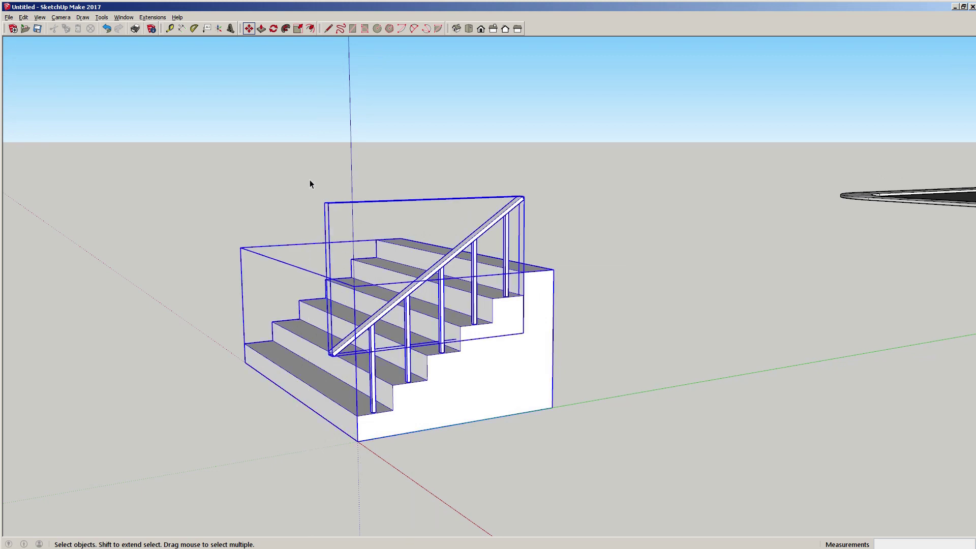
left_click(488, 395)
left_click(475, 265)
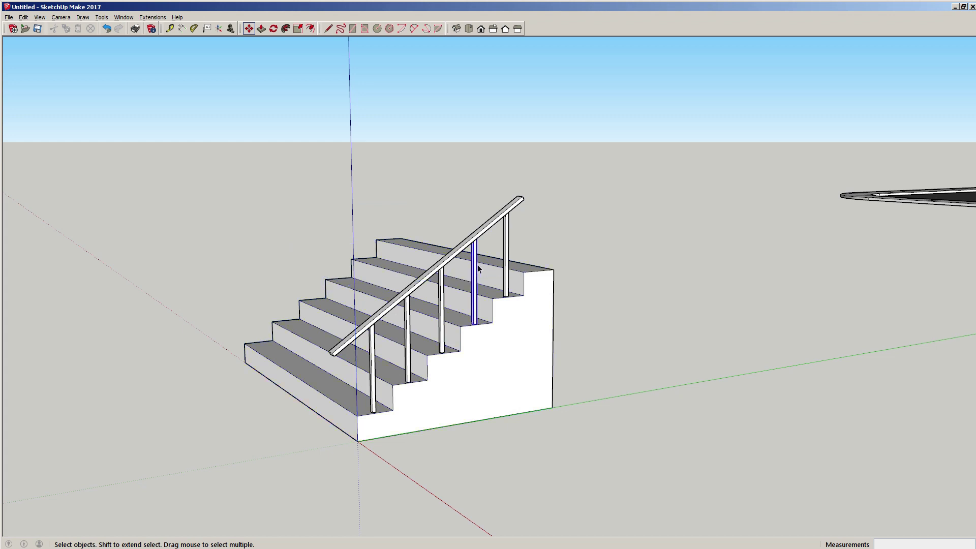
left_click(506, 245, "shift")
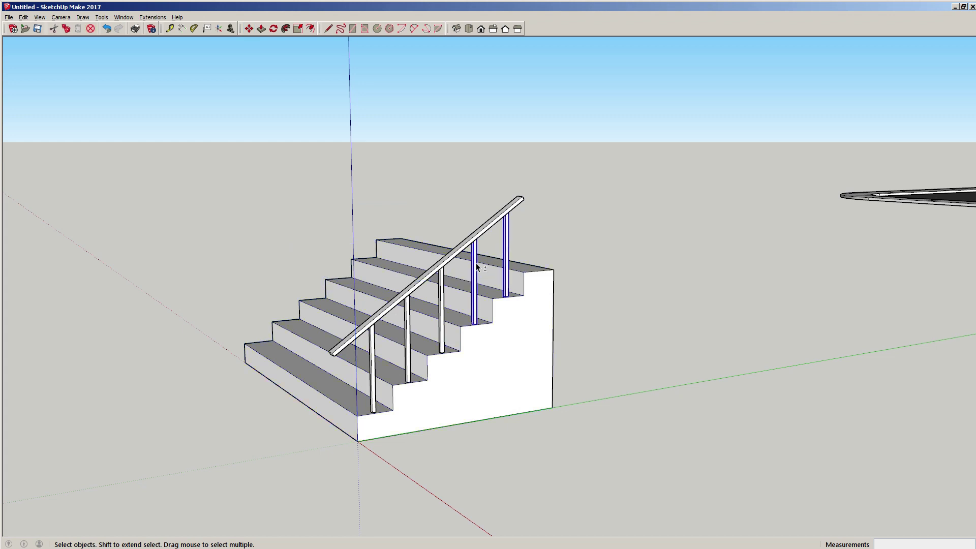
left_click(442, 296, "shift")
left_click(408, 326, "shift")
left_click(216, 176)
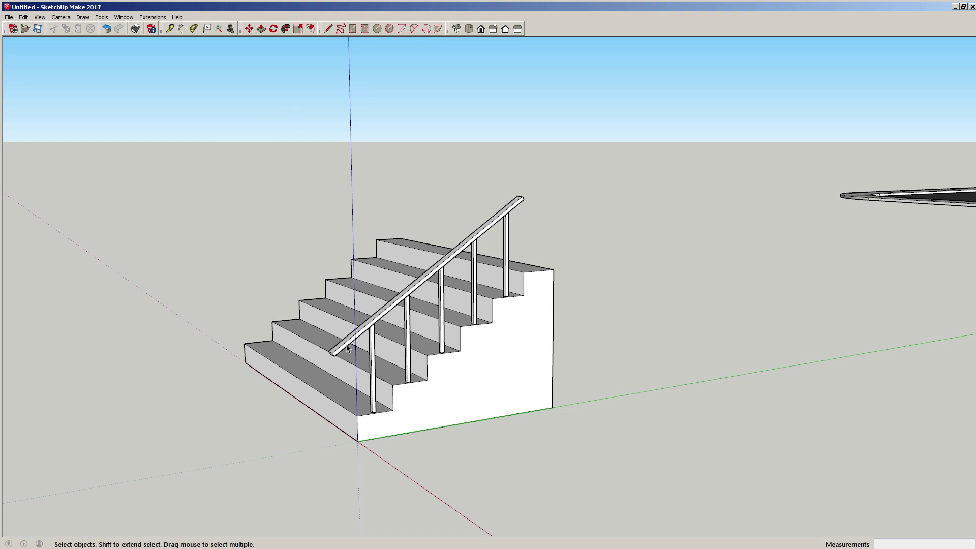
Make a single group of the sloped handrail and its five posts.
left_click_drag(284, 108, 541, 429)
middle_click_drag(443, 393, 435, 355)
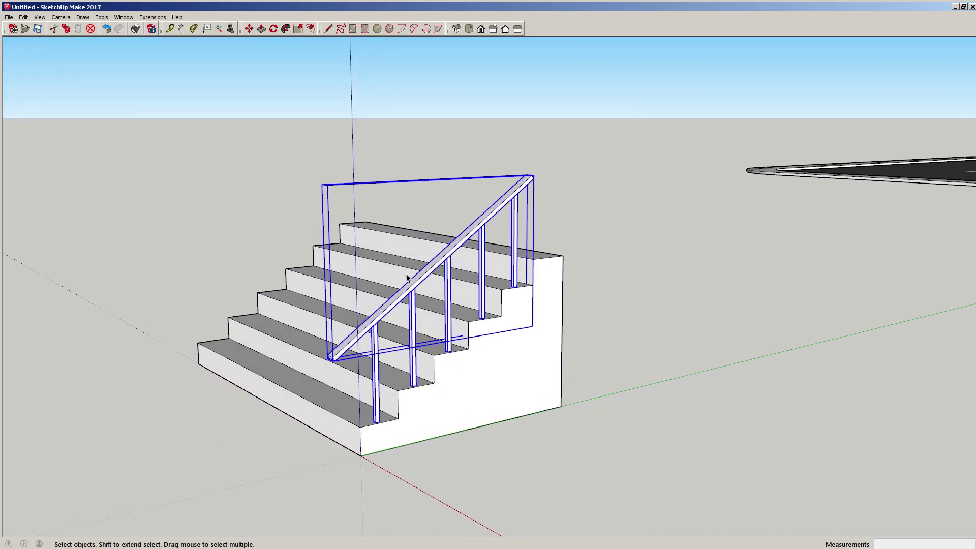
scroll(407, 277, "up", 4)
right_click(431, 291)
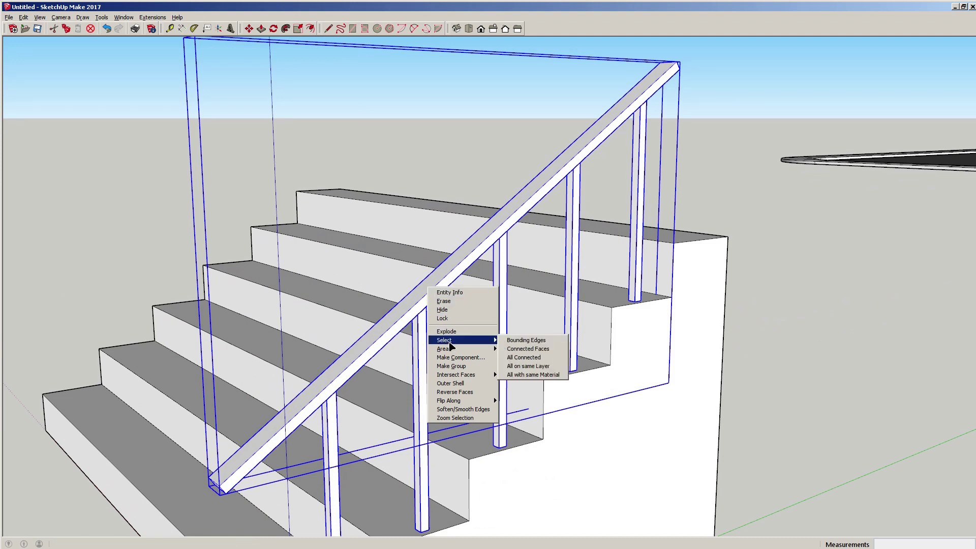
left_click(451, 366)
scroll(226, 301, "down", 5)
left_click(226, 301)
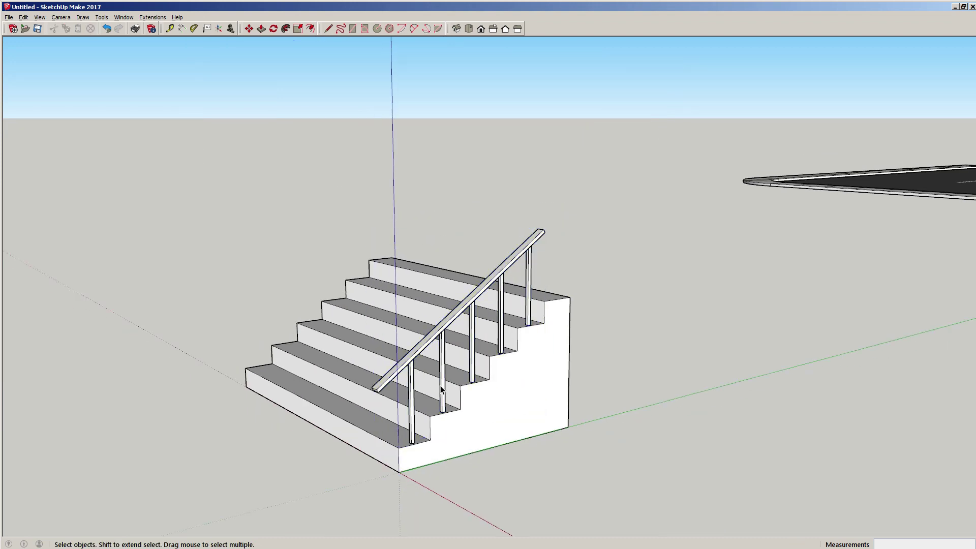
Duplicate the handrail group in place and move it about 9.56' along the red axis to the opposite side of the stairs.
mouse_move(226, 301)
middle_mouse_down()
mouse_move(410, 383)
mouse_move(449, 385)
mouse_move(447, 339)
middle_mouse_up()
scroll(448, 385, "up", 3)
scroll(454, 340, "down", 2)
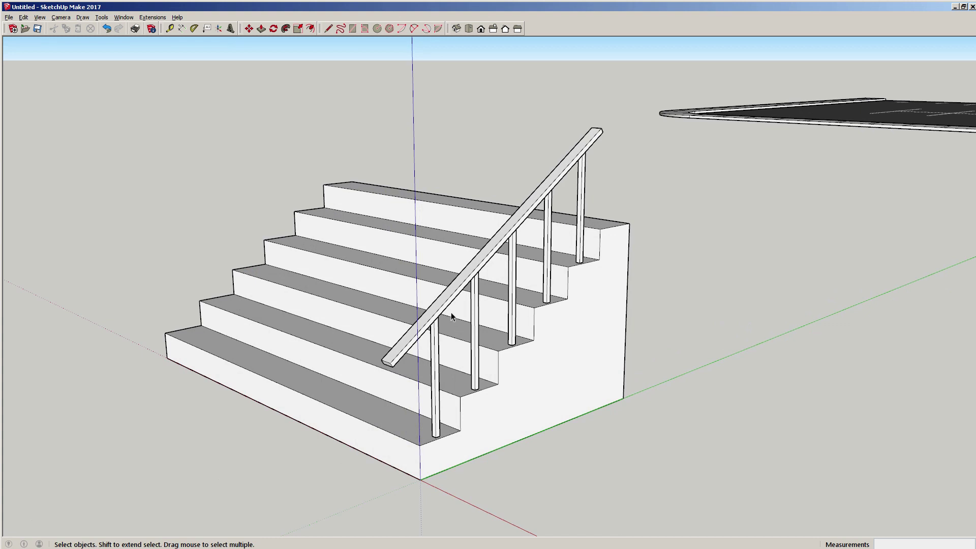
left_click(446, 311)
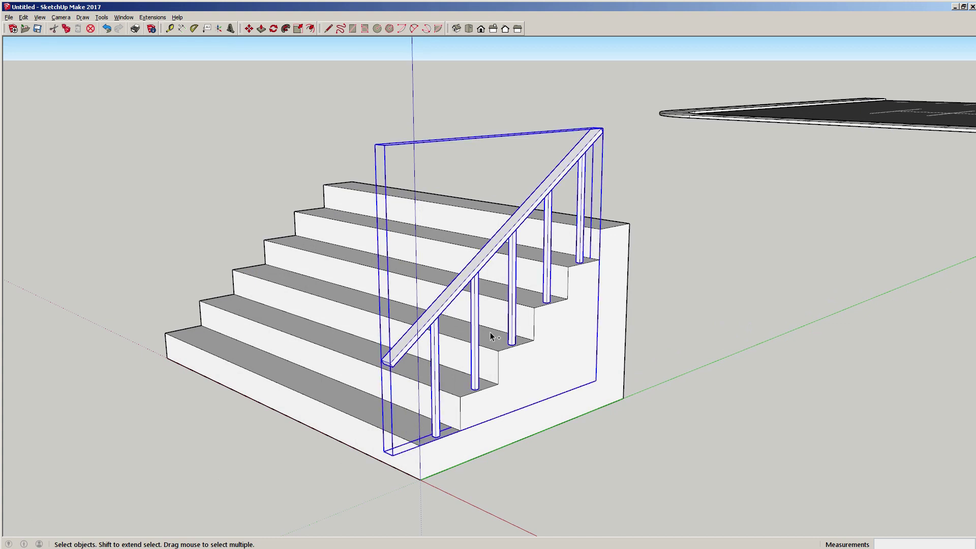
key("ctrl+c")
key("ctrl+v")
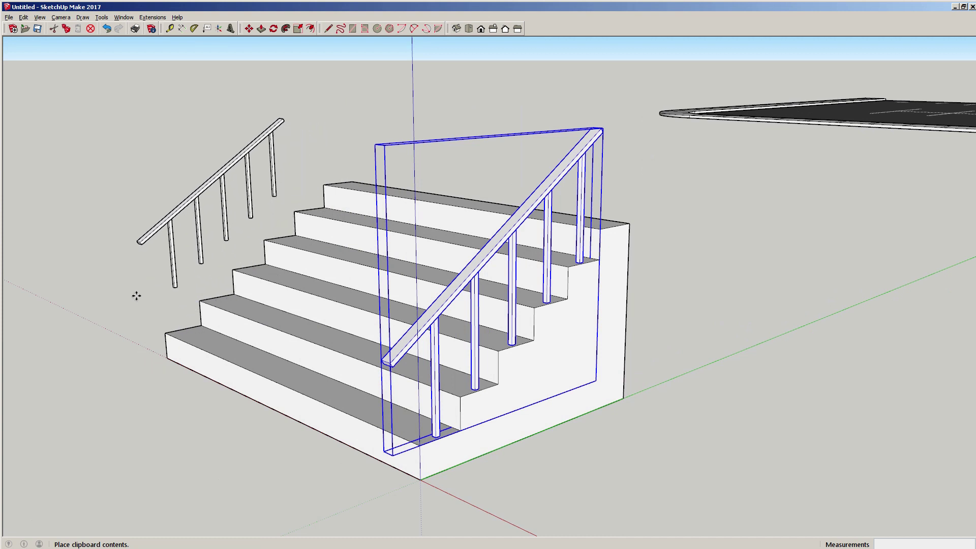
left_click(381, 451)
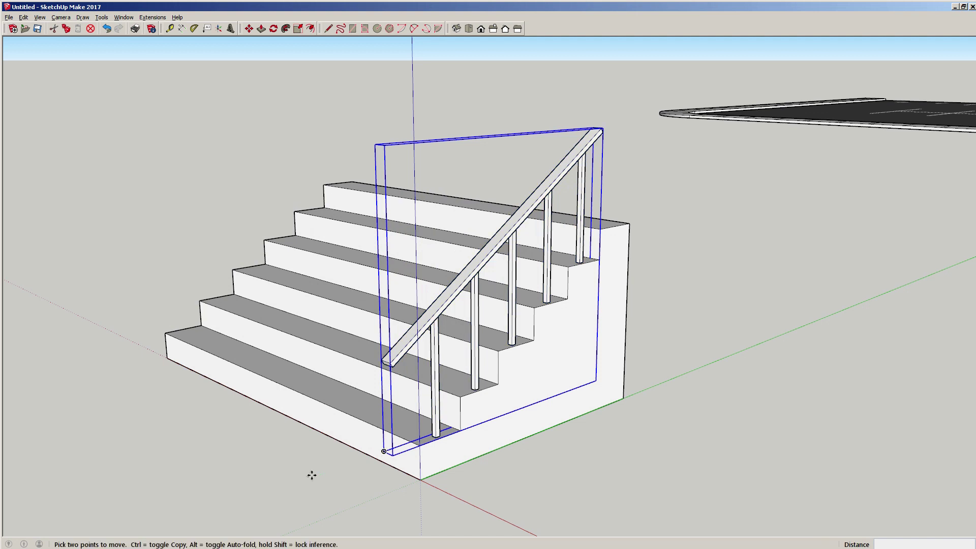
left_click(341, 479)
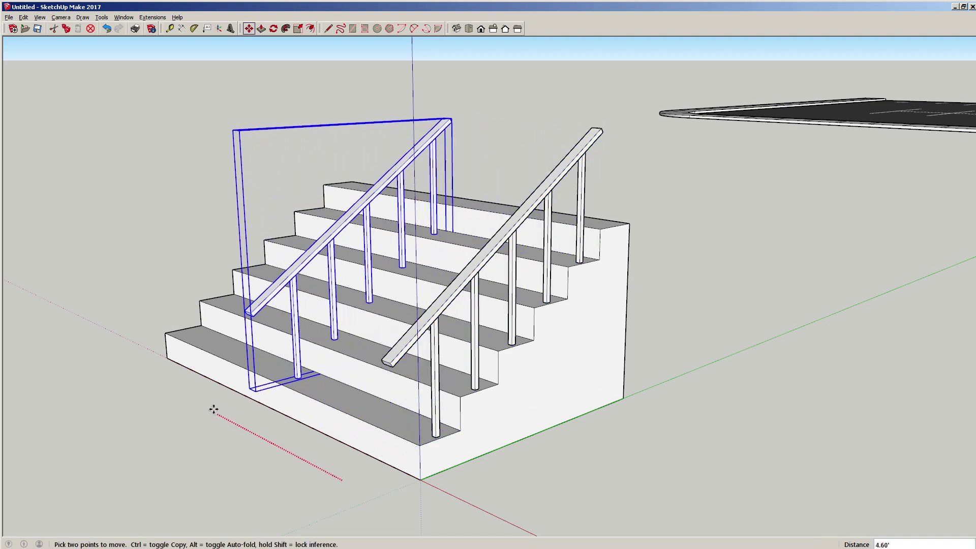
left_click(120, 360)
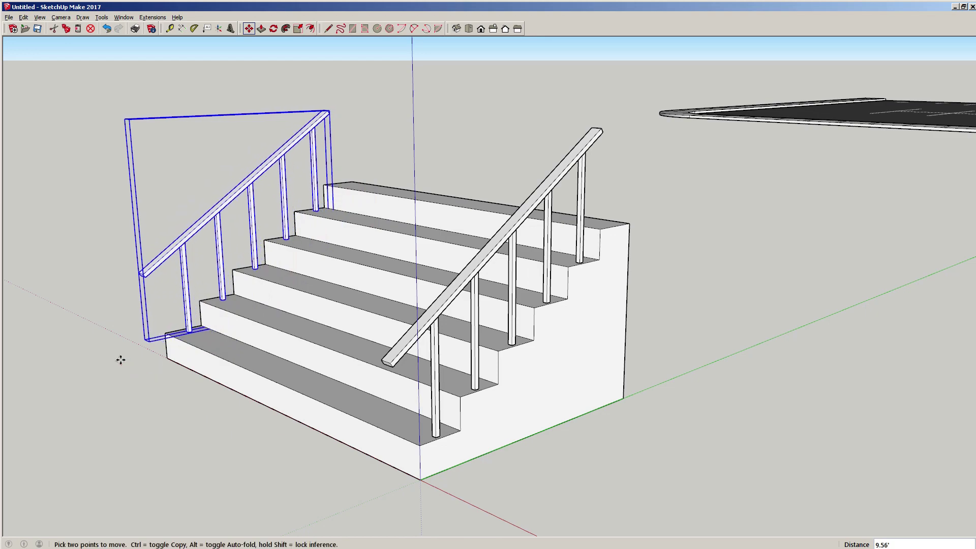
key("space")
left_click(225, 358)
Move the original handrail group slightly inward along the red axis, away from the side edge of the treads.
middle_click_drag(225, 358, 469, 469)
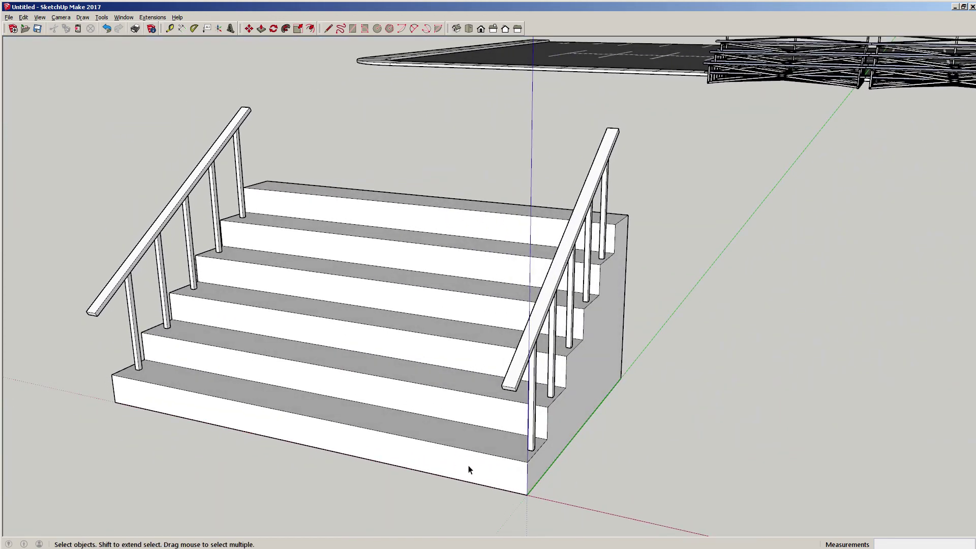
left_click(513, 373)
scroll(529, 457, "up", 8)
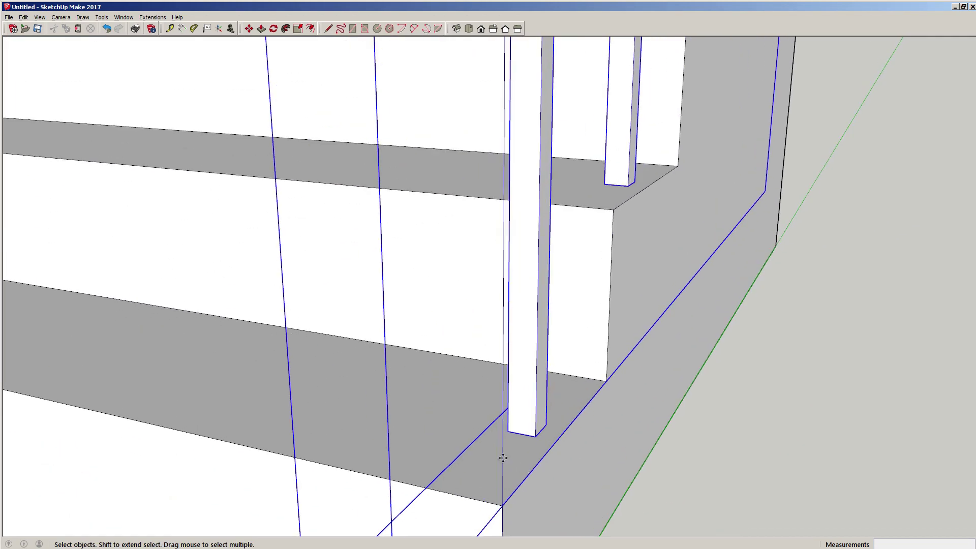
key("m")
left_click(491, 453)
left_click(475, 451)
key("space")
scroll(488, 432, "down", 5)
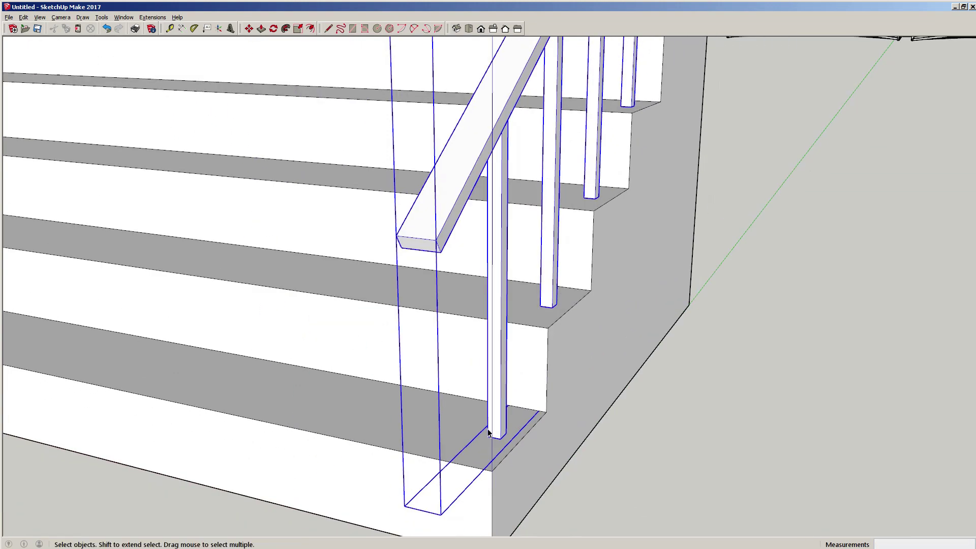
scroll(488, 432, "down", 5)
key("ctrl+t")
Draw a 10' wide ground rectangle against the back of the stairs and Push/Pull it up to the top tread's height.
middle_click_drag(277, 338, 481, 365)
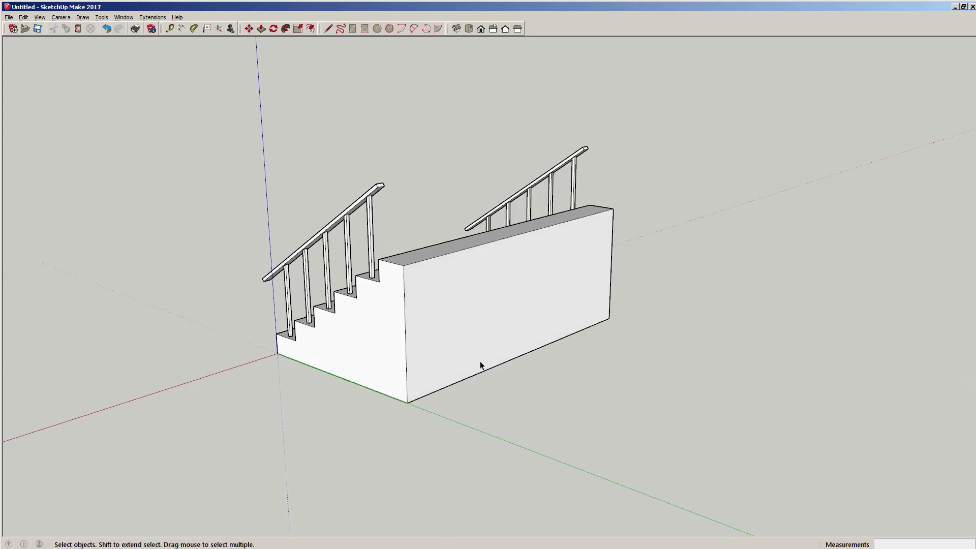
scroll(480, 365, "down", 3)
key("r")
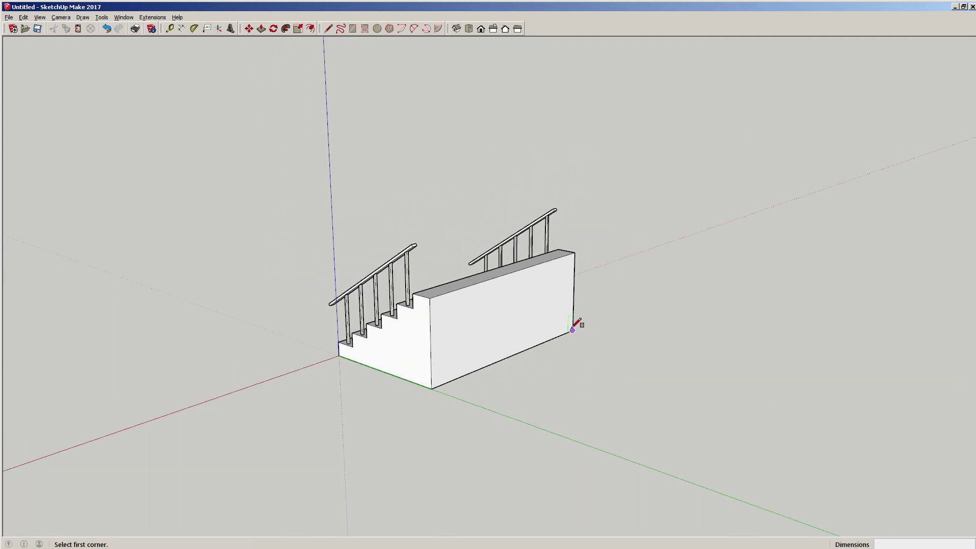
left_click(572, 329)
key("Escape")
left_click(573, 331)
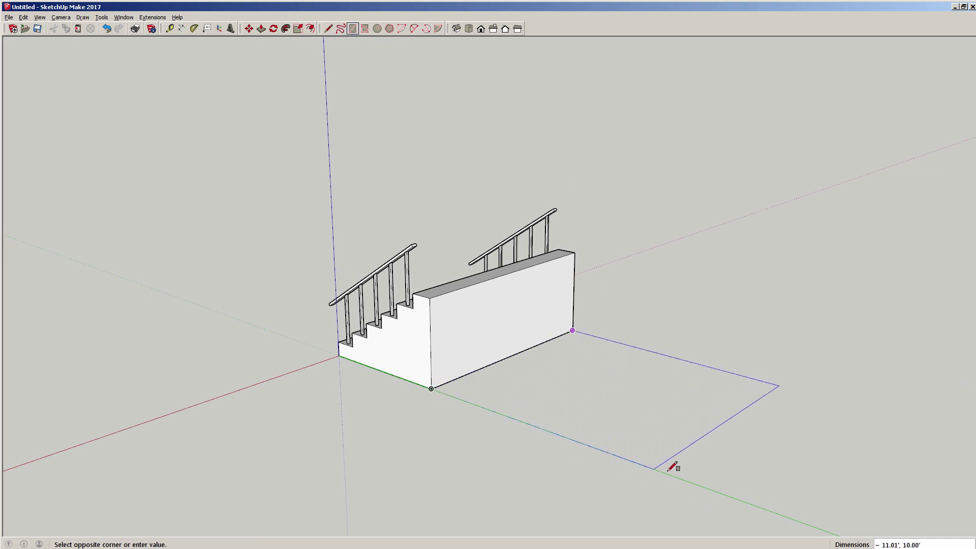
left_click(710, 487)
key("p")
left_click(550, 397)
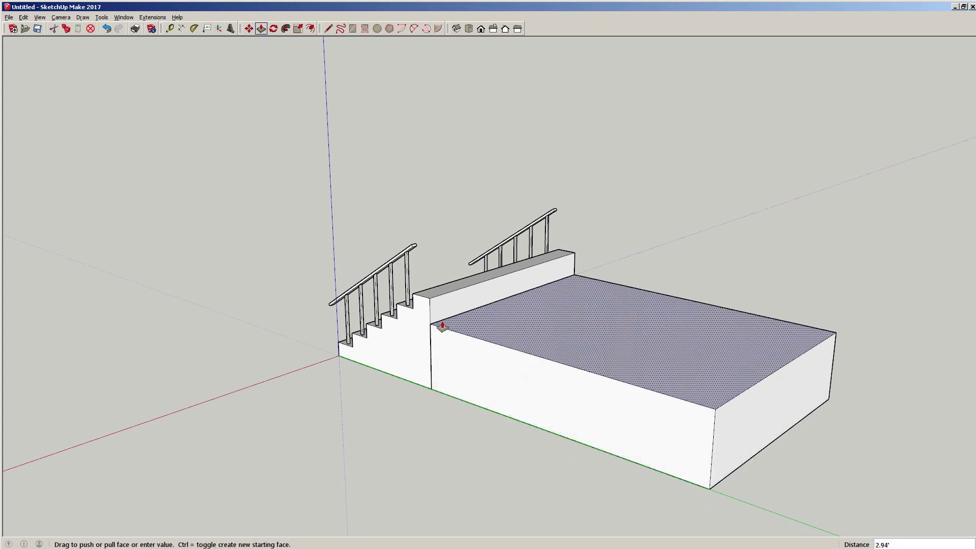
left_click(432, 301)
Make a group of the whole landing block behind the stairs.
key("space")
triple_click(492, 347)
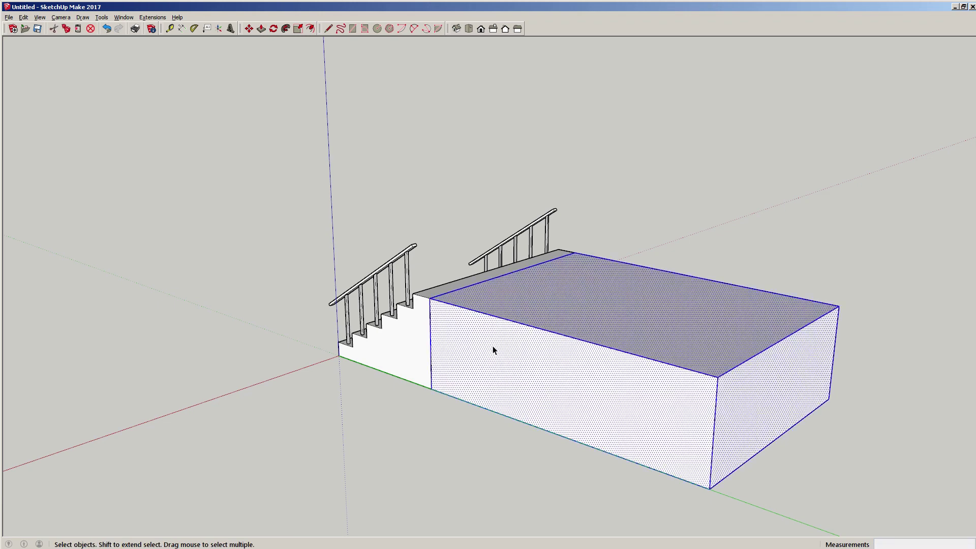
right_click(492, 353)
left_click(513, 425)
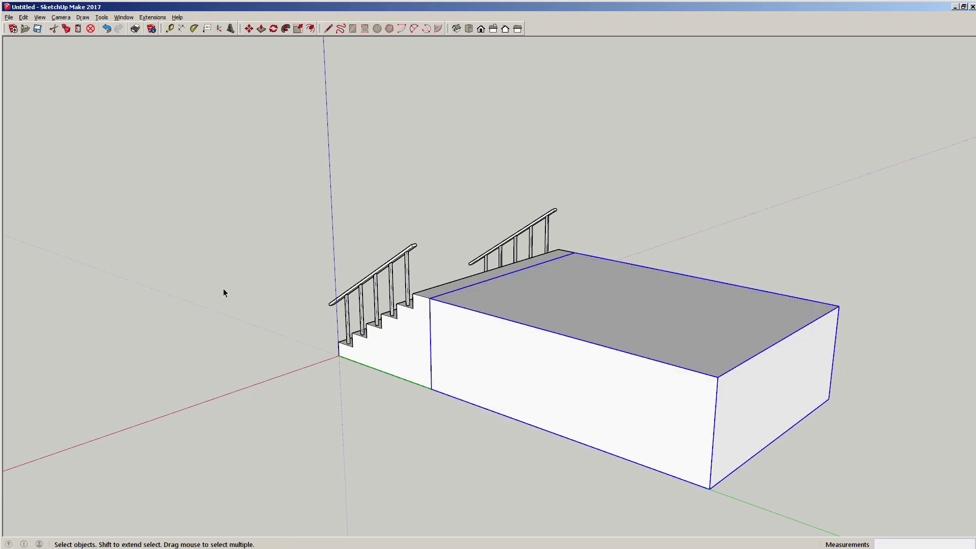
middle_click_drag(222, 290, 399, 318)
left_click(399, 319)
Copy the stairs and both handrails from the flight's bottom front corner to the landing's upper front corner.
scroll(461, 348, "down", 3)
scroll(497, 322, "up", 8)
mouse_move(497, 321)
middle_mouse_down()
mouse_move(414, 266)
mouse_move(261, 303)
mouse_move(333, 327)
mouse_move(497, 327)
middle_mouse_up()
scroll(497, 327, "down", 6)
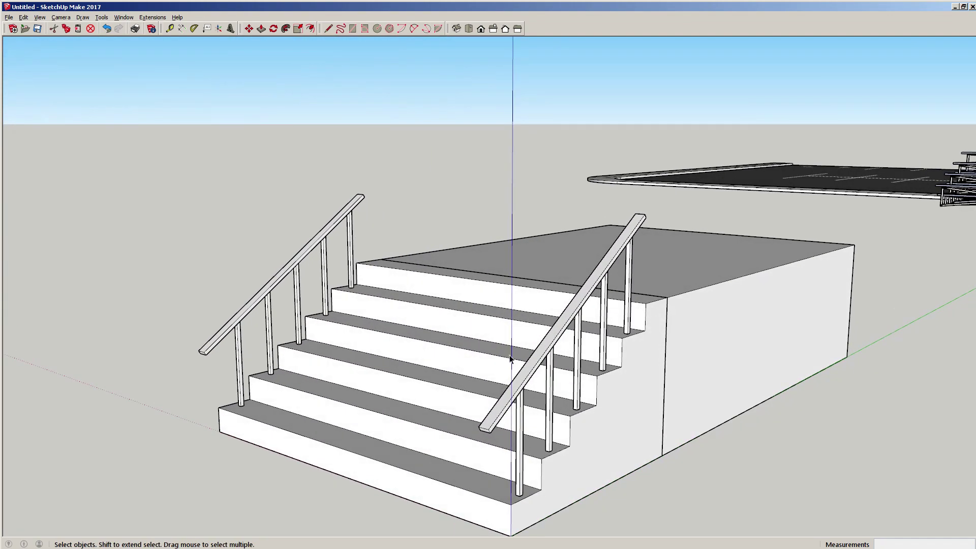
middle_click_drag(389, 315, 318, 365)
left_click(492, 376)
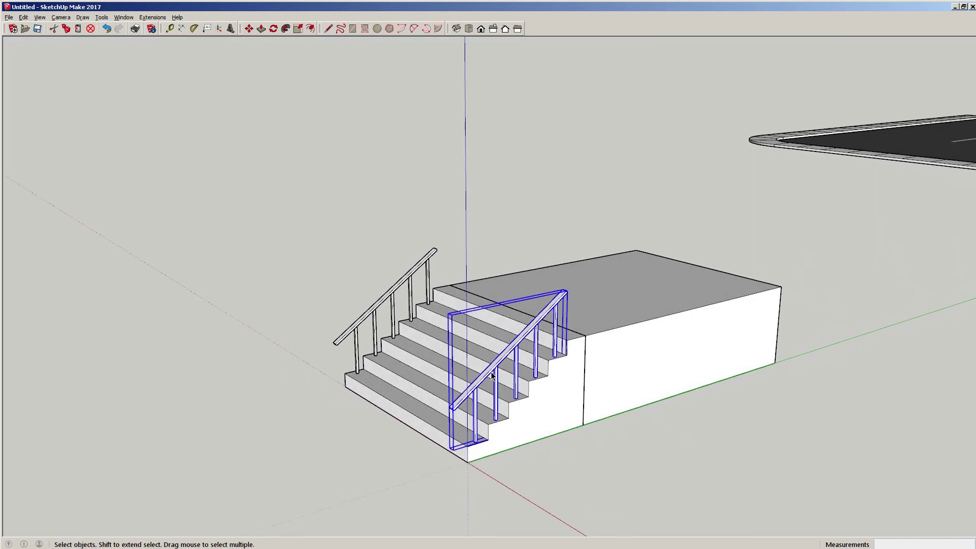
left_click(371, 317, "shift")
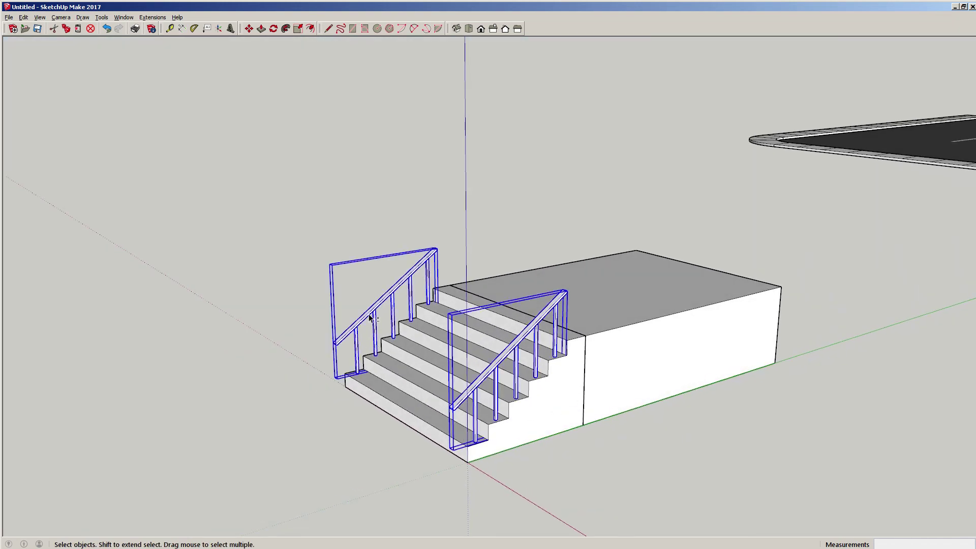
left_click(388, 349, "shift")
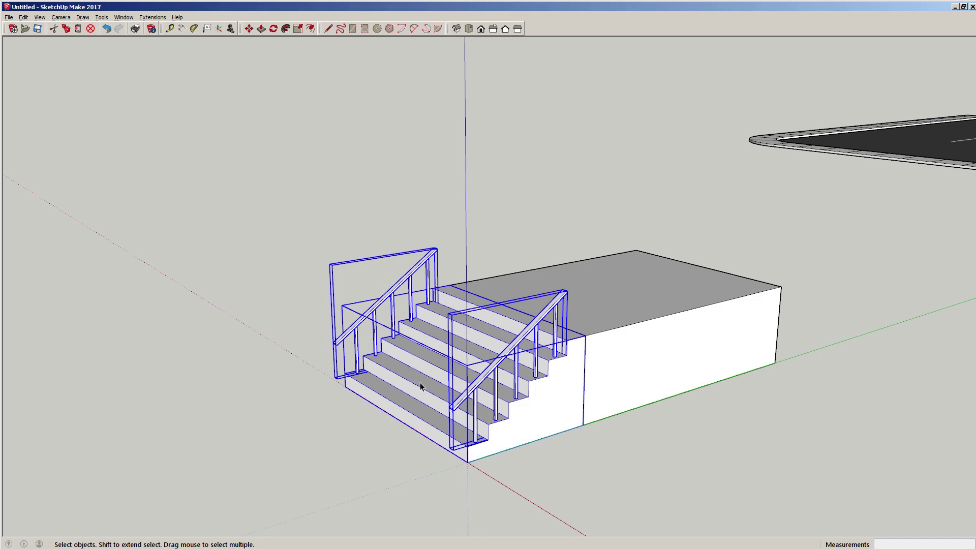
key("m")
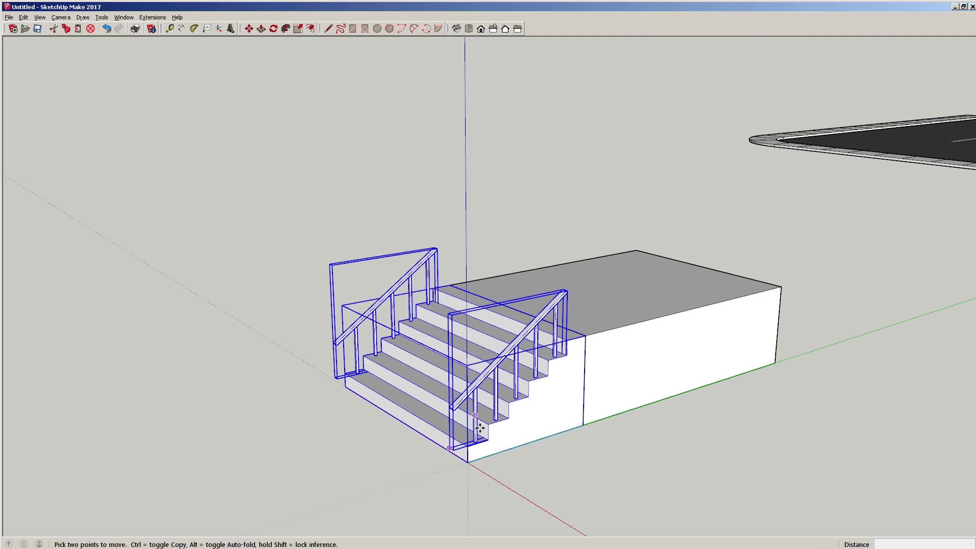
left_click(467, 464)
key("ctrl")
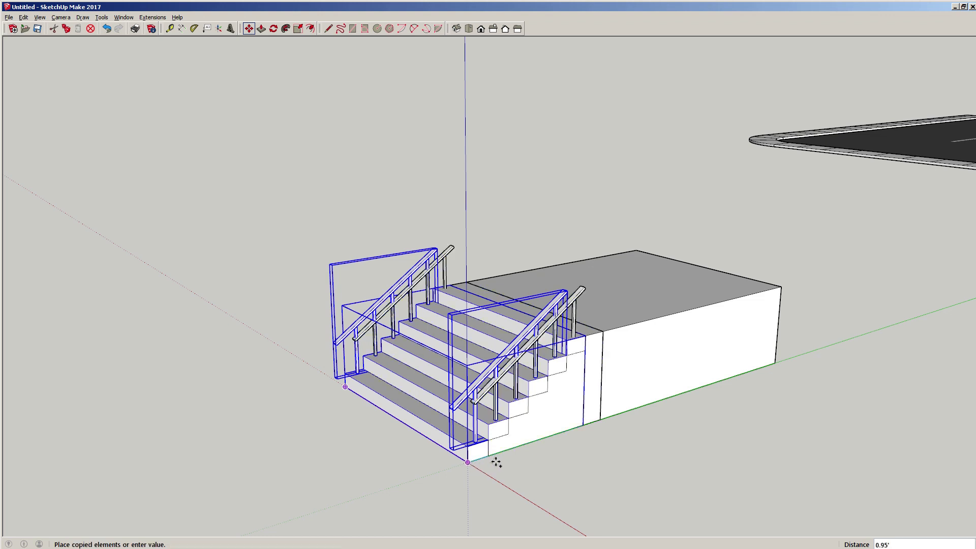
left_click(586, 338)
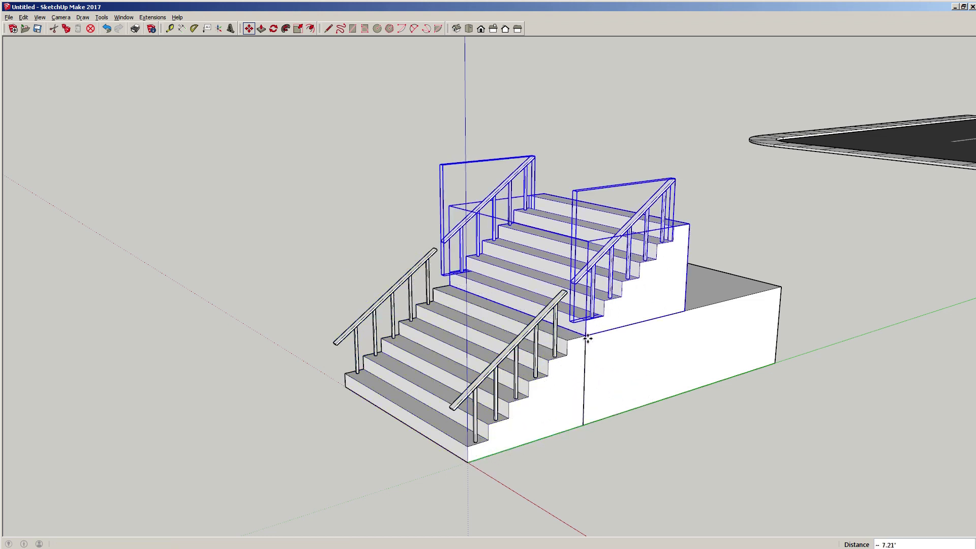
Move the copied upper flight and its handrails about 1.87' back along the green axis on the landing.
middle_click_drag(649, 382, 585, 325)
scroll(538, 257, "up", 3)
scroll(538, 257, "up", 2)
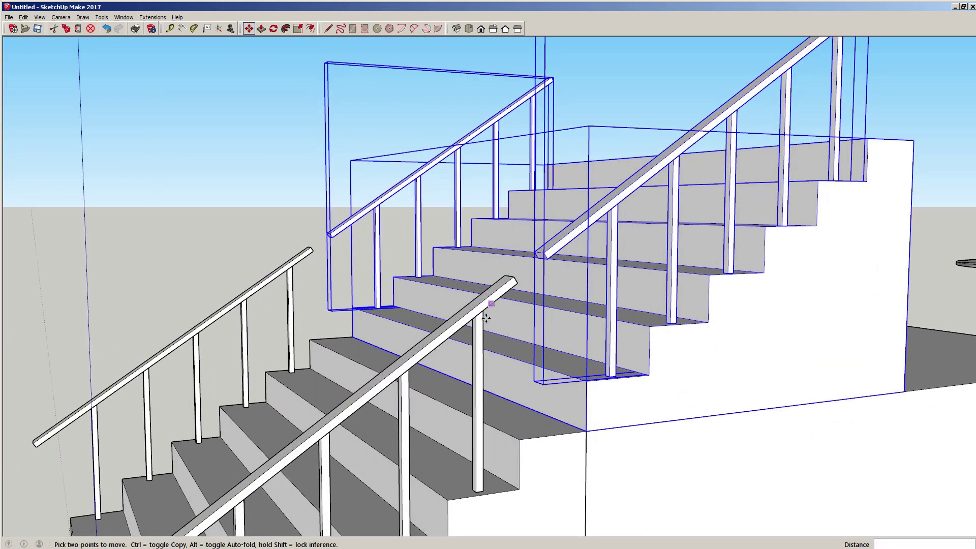
scroll(504, 376, "down", 3)
left_click(539, 379)
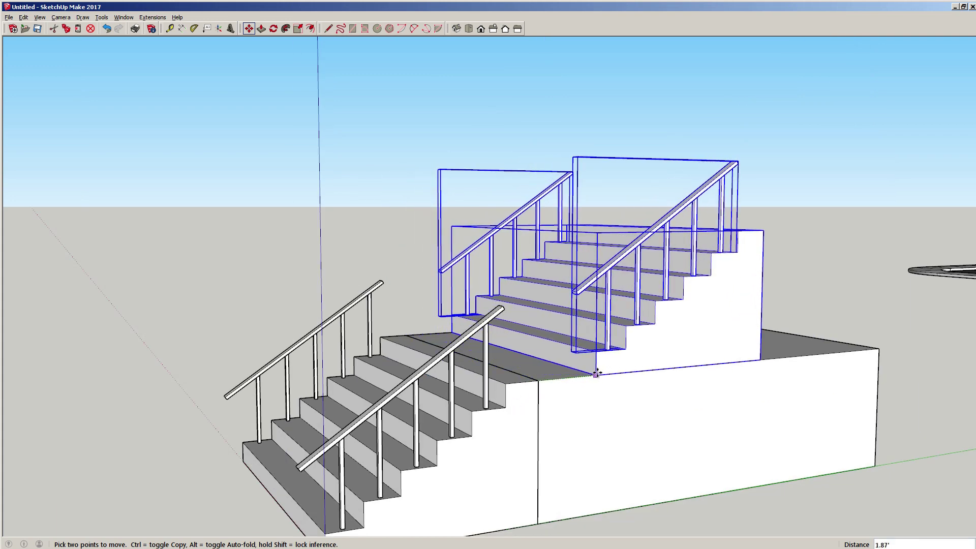
middle_click_drag(597, 377, 467, 433)
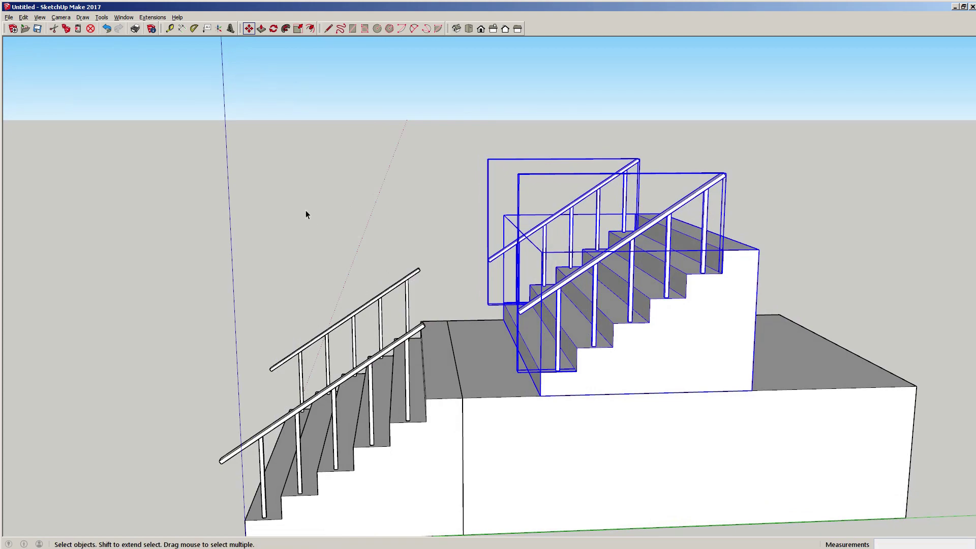
Examine both flights, the handrails and the landing between them from several angles and distances.
left_click(306, 209)
middle_click_drag(306, 210, 364, 237)
scroll(389, 275, "down", 5)
middle_click_drag(450, 337, 499, 351)
scroll(436, 338, "up", 3)
middle_click_drag(430, 337, 413, 502)
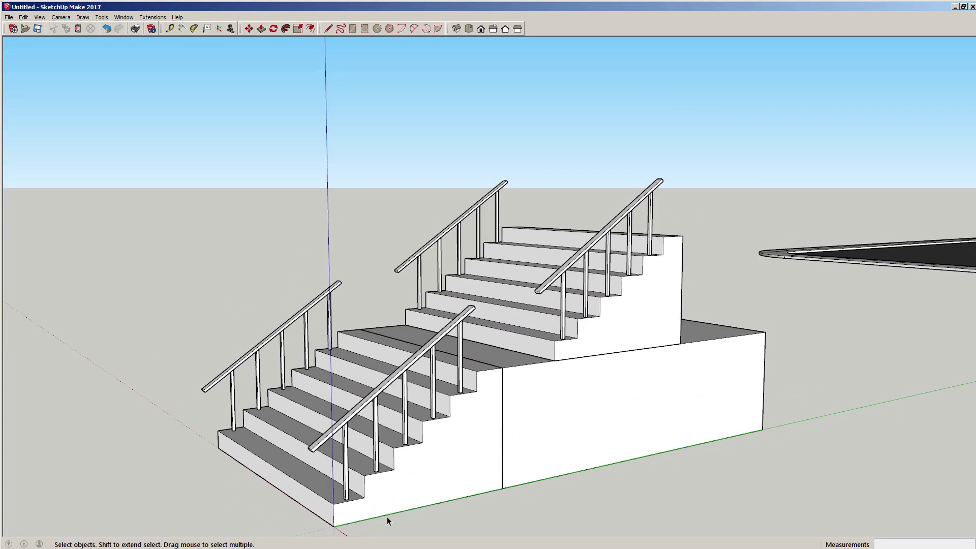
scroll(411, 446, "down", 2)
middle_click_drag(410, 445, 443, 346)
scroll(443, 345, "up", 5)
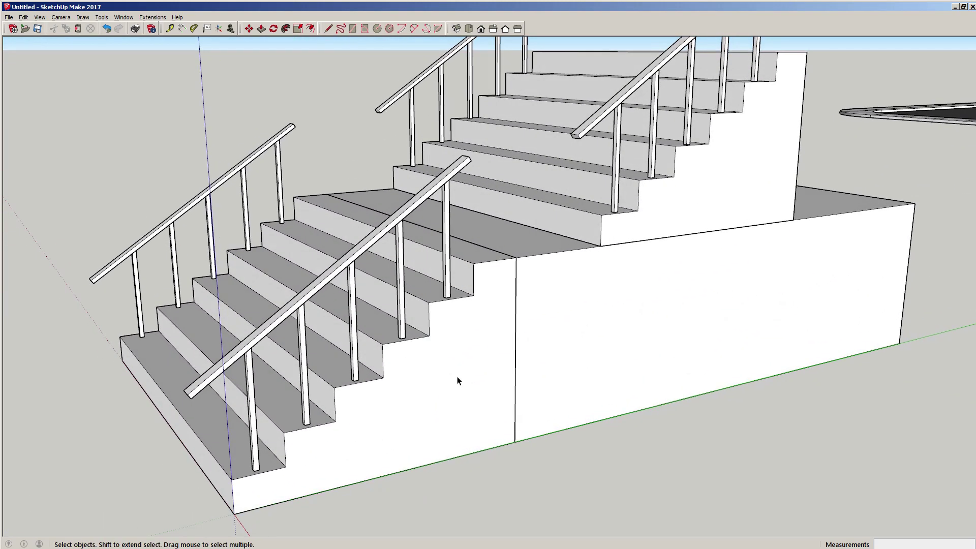
scroll(458, 380, "down", 3)
middle_click_drag(383, 438, 441, 374)
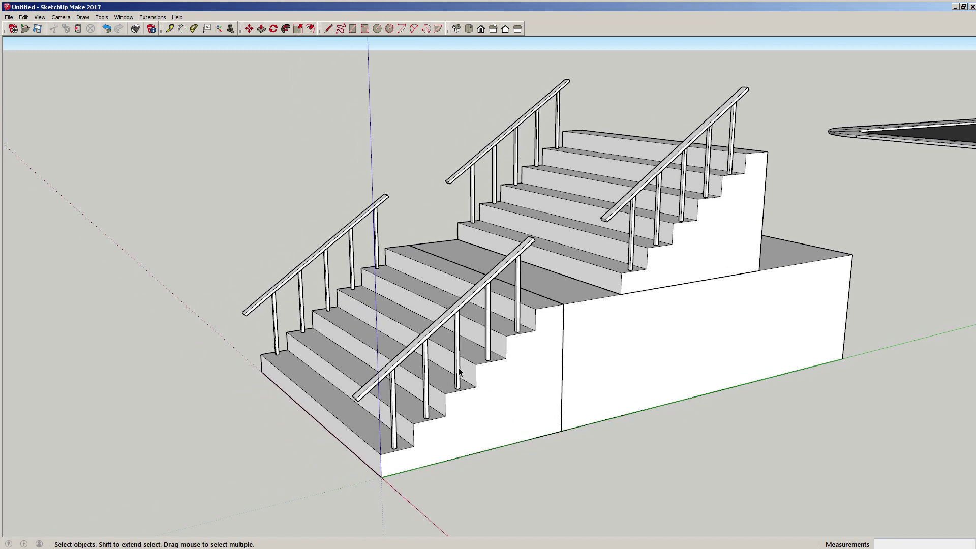
middle_click_drag(628, 378, 605, 444)
scroll(531, 344, "up", 3)
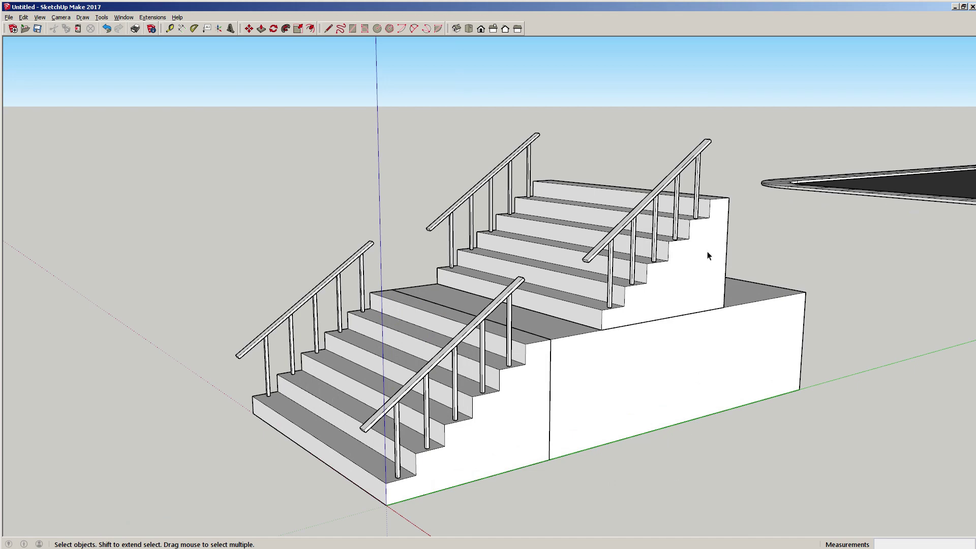
Delete the landing, the upper flight with both its handrails, and the copied handrail on the lower flight's far side.
left_click_drag(581, 196, 580, 197)
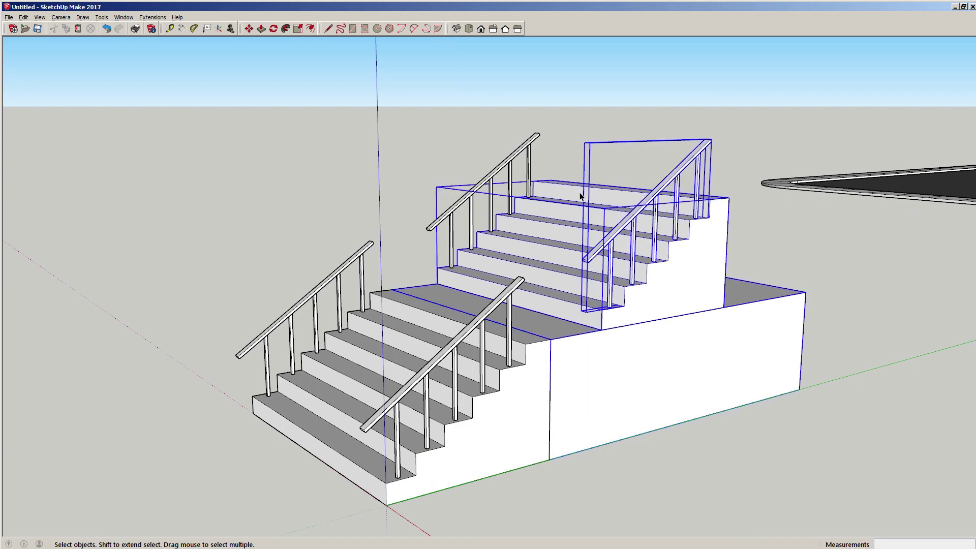
middle_click_drag(491, 333, 444, 322)
key("Delete")
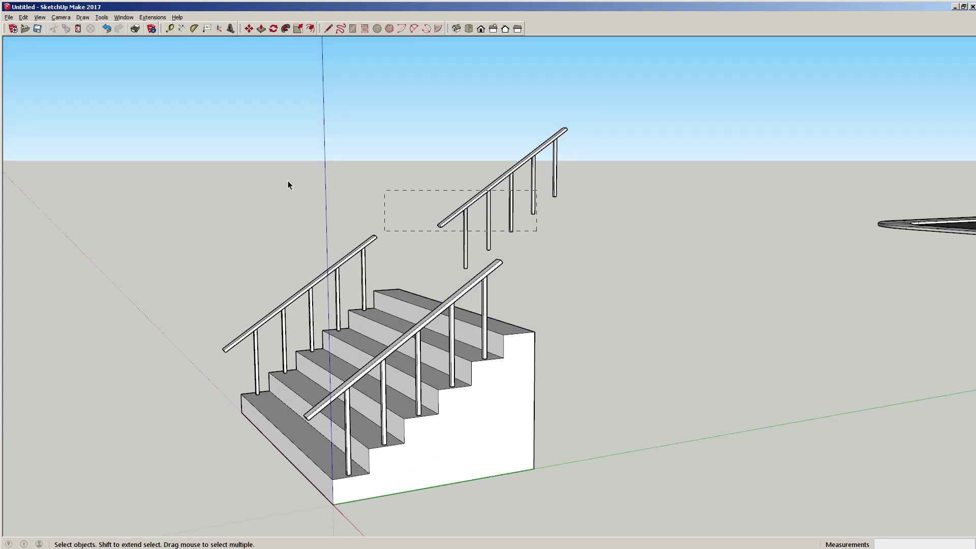
key("Delete")
left_click(348, 258)
key("Delete")
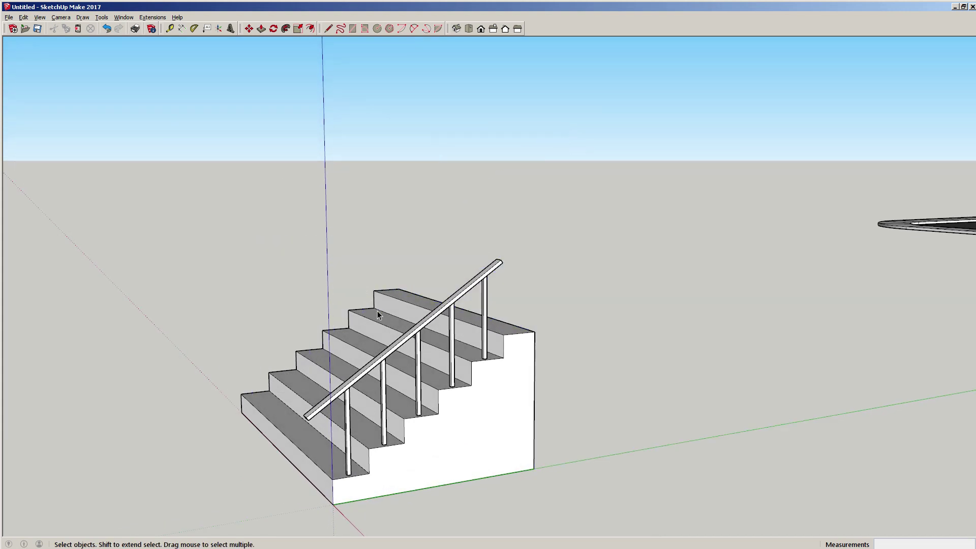
Draw a sloped line along the handrail-side step corners, from the fifth tread's front corner to the first tread's front corner.
scroll(355, 452, "up", 3)
middle_click_drag(355, 452, 499, 371)
scroll(488, 374, "down", 2)
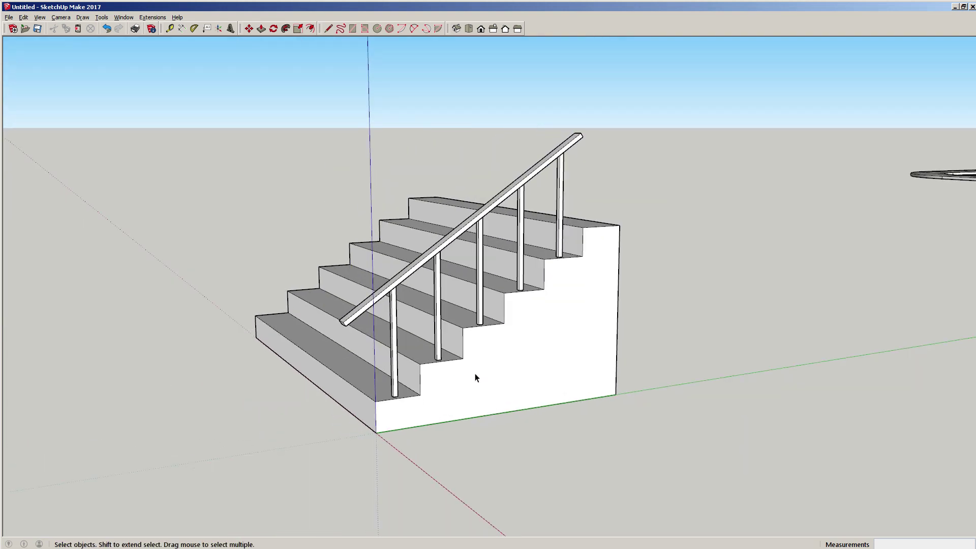
key("l")
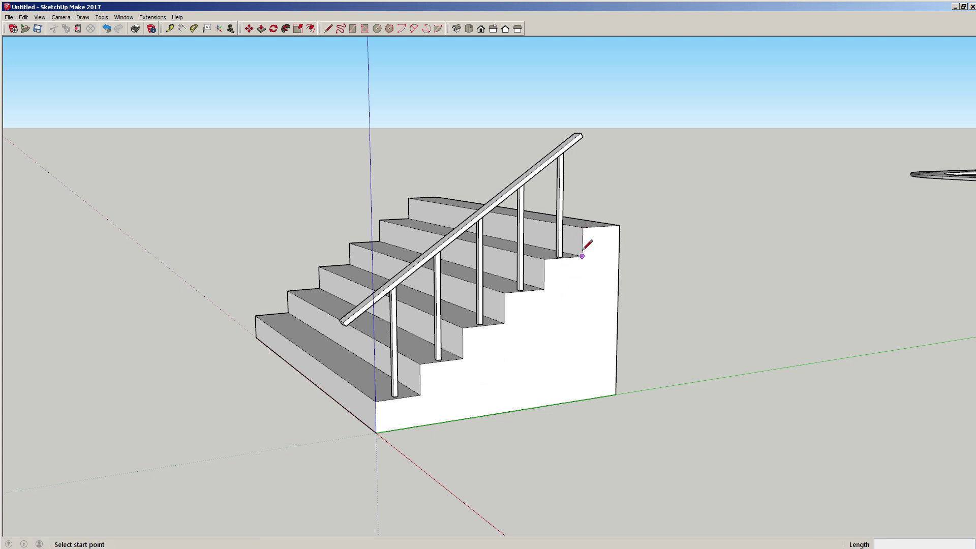
left_click(543, 260)
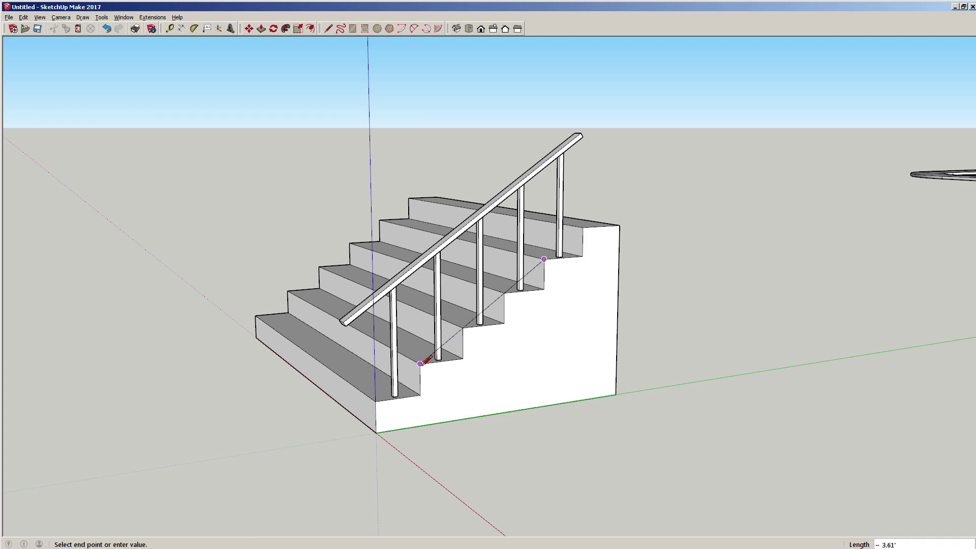
left_click(375, 401)
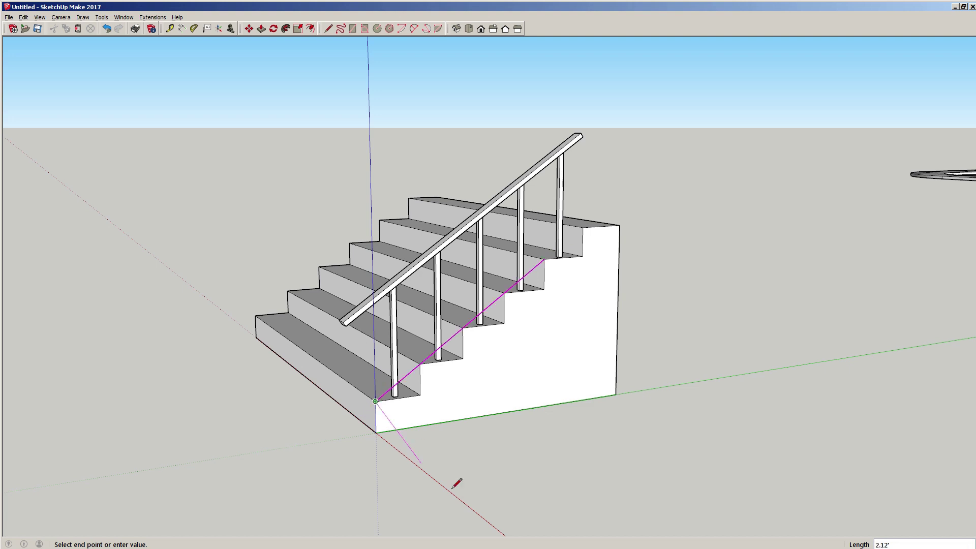
Try to cover the steps with a sloped face by outlining across the first tread, up the far side and back across the fifth tread.
left_click(255, 315)
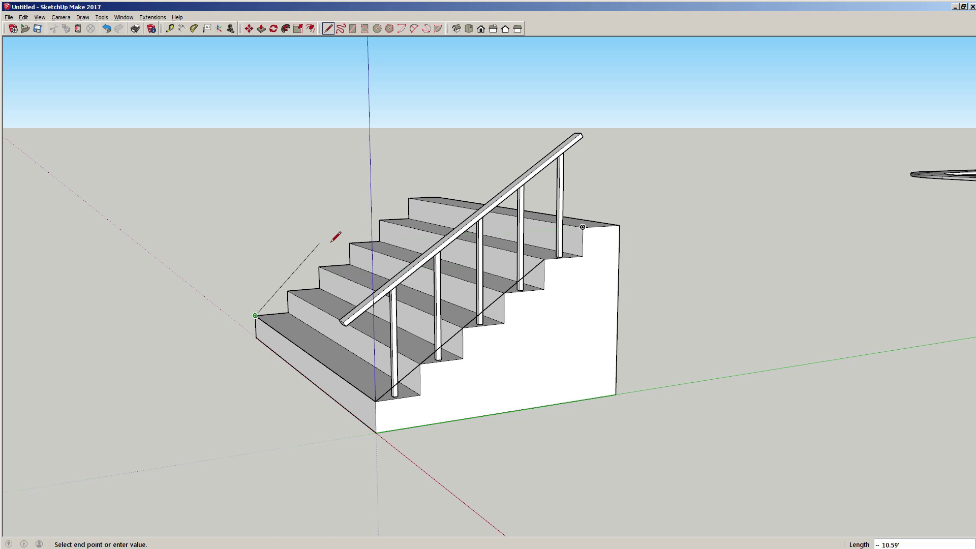
left_click(379, 220)
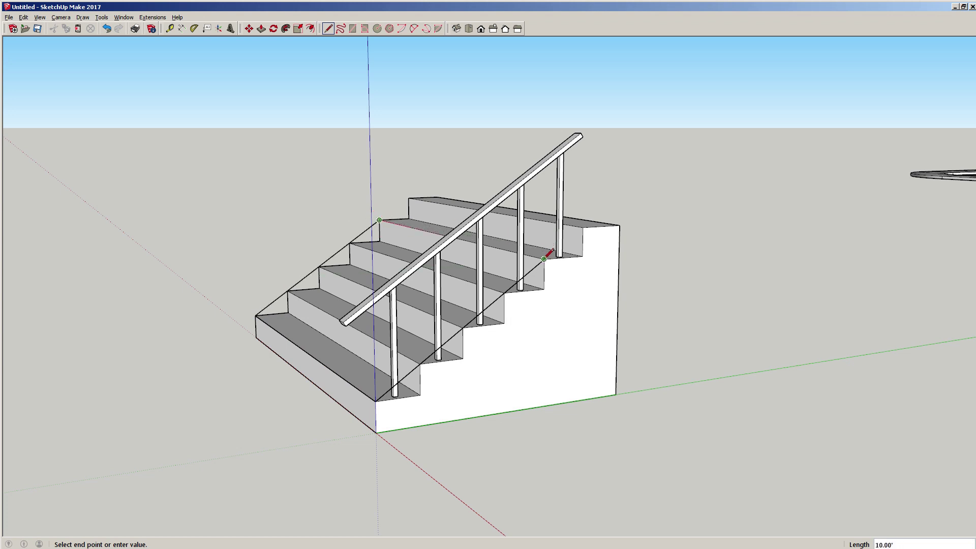
left_click(544, 259)
key("space")
middle_click_drag(536, 371, 504, 368)
scroll(482, 361, "up", 2)
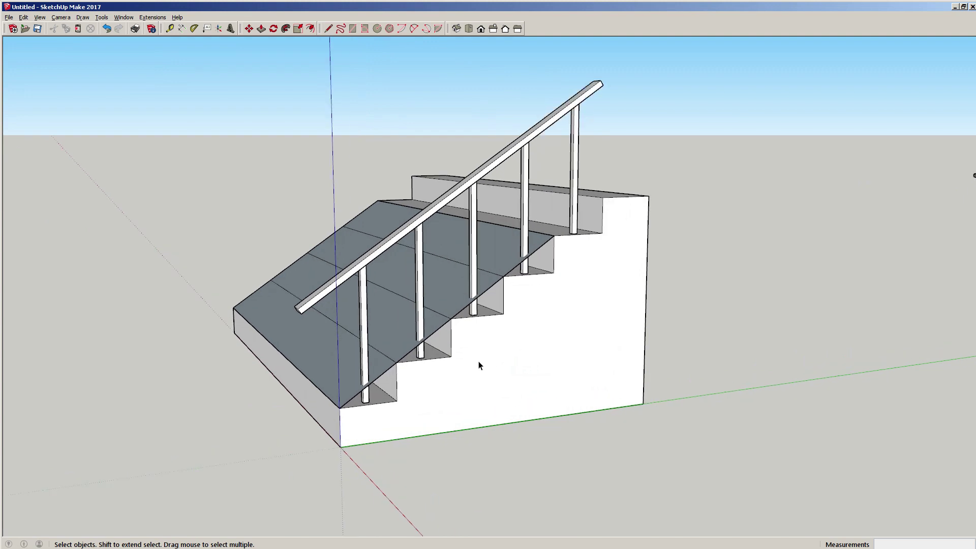
Undo the three lines that closed the sloped face over the steps.
key("ctrl+z")
key("ctrl+z")
key("ctrl+z")
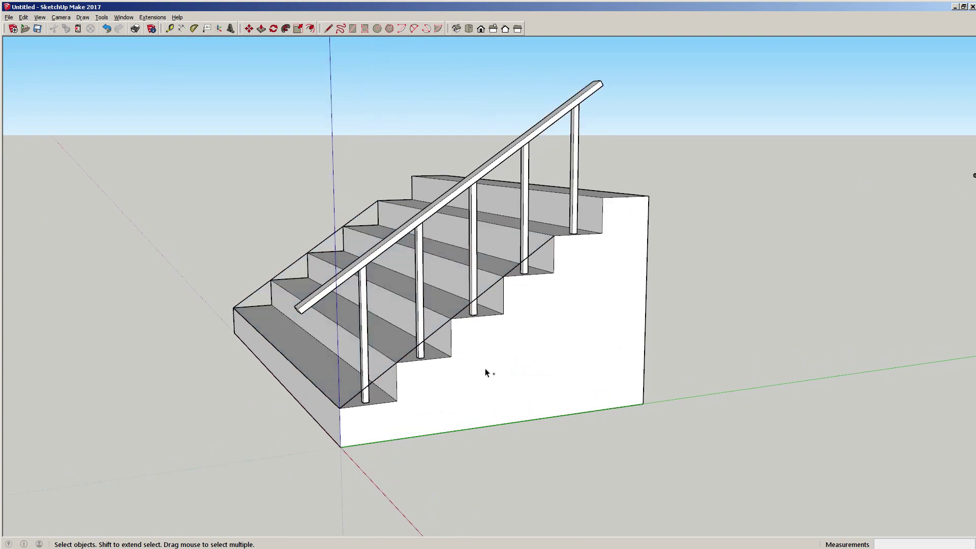
Close a triangle beside the stairs with a vertical line from the slope's upper end and a horizontal line to its lower end.
key("l")
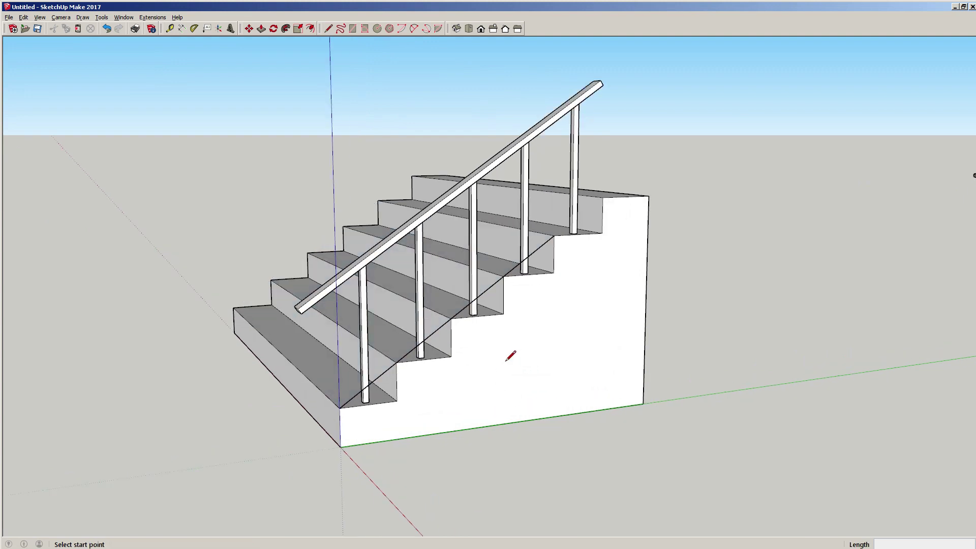
left_click(554, 236)
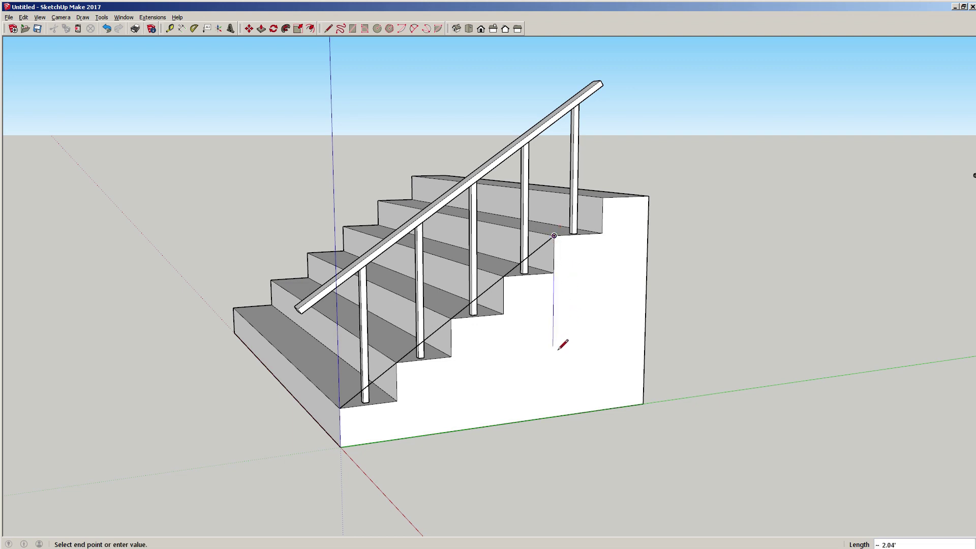
key("Up")
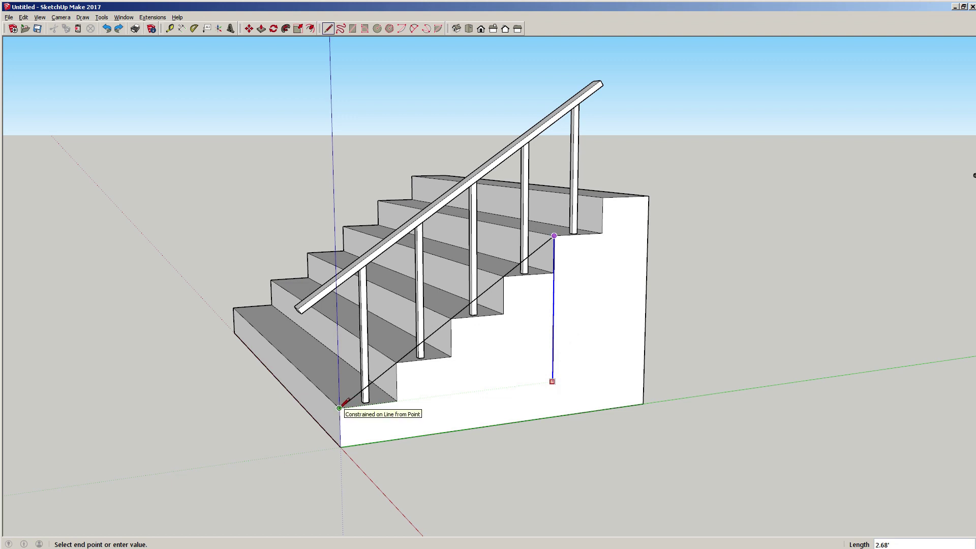
left_click(342, 406)
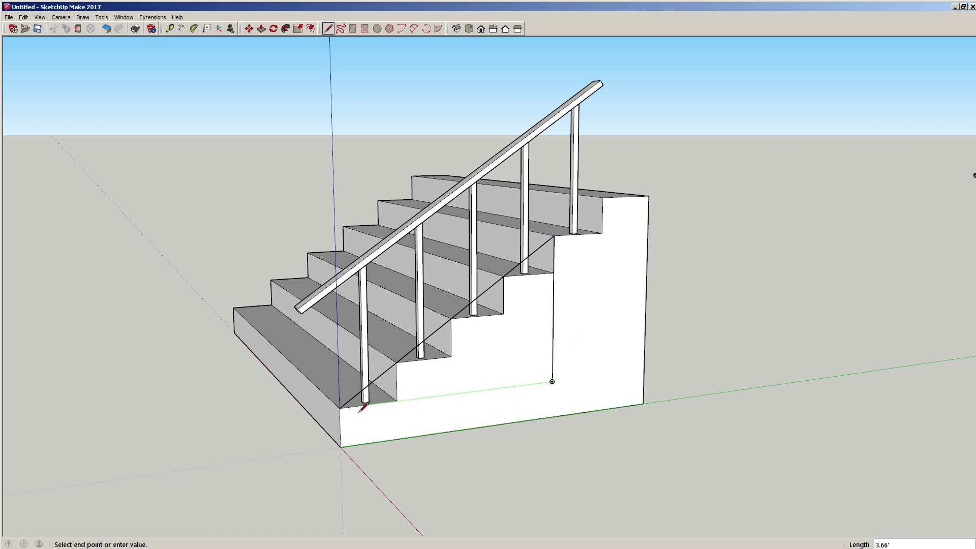
left_click(339, 408)
key("space")
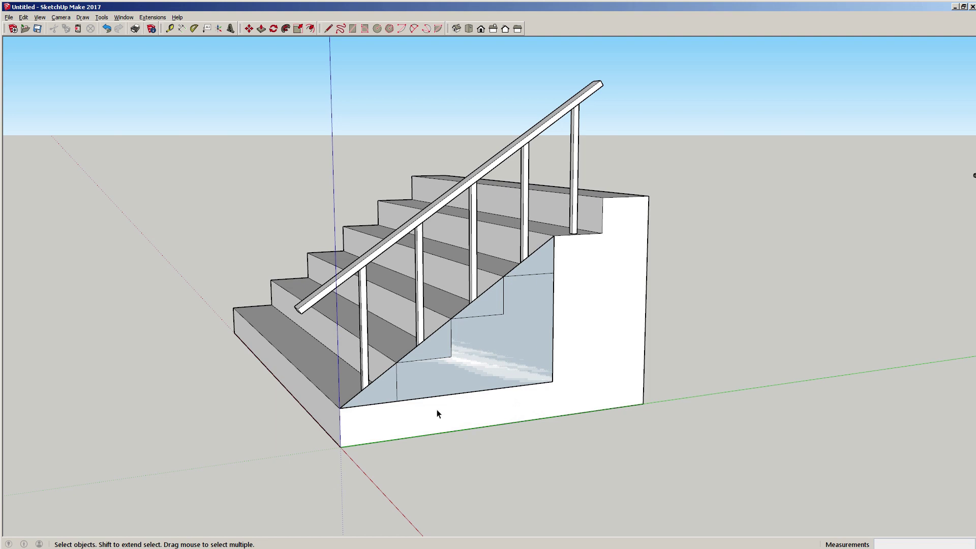
Delete the stairs group, keeping the handrail and the triangular face.
middle_click_drag(351, 435, 568, 350)
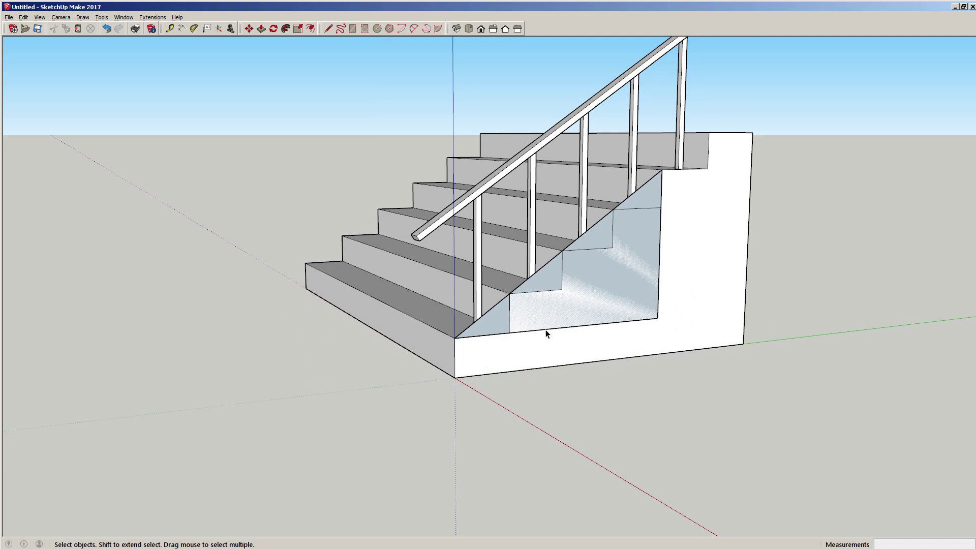
left_click(715, 285)
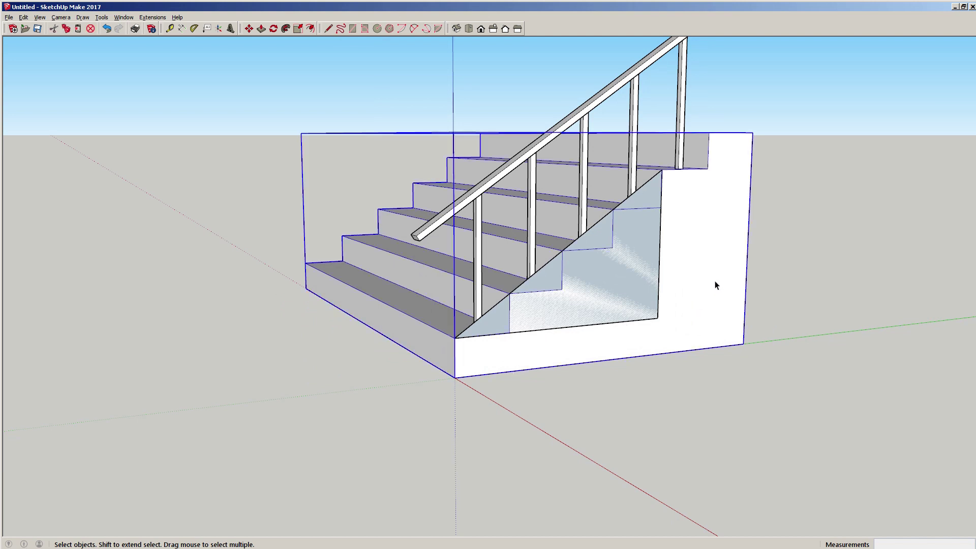
key("Delete")
Extend the sloped line in the same direction from the triangle's lower front corner to below the green axis.
middle_click_drag(632, 309, 496, 328)
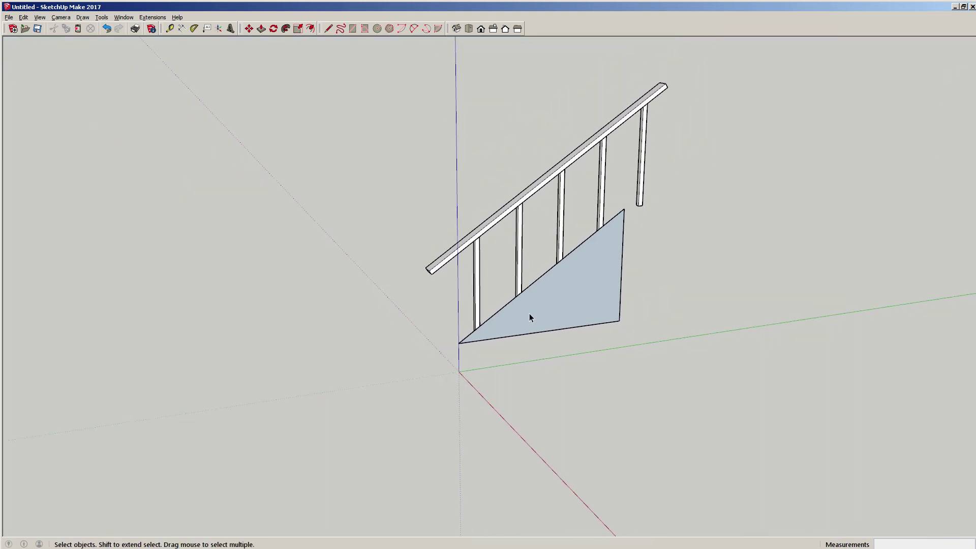
key("l")
left_click(459, 343)
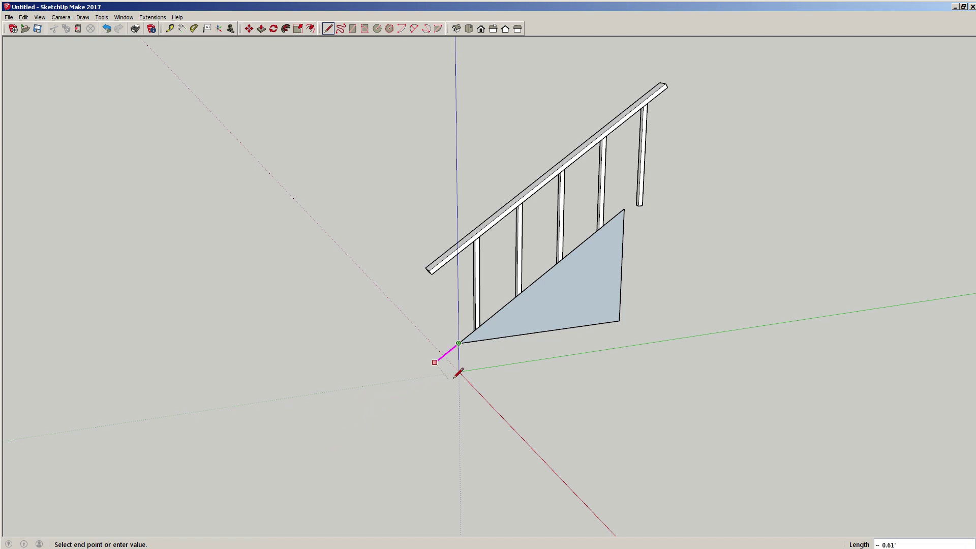
left_click(392, 397)
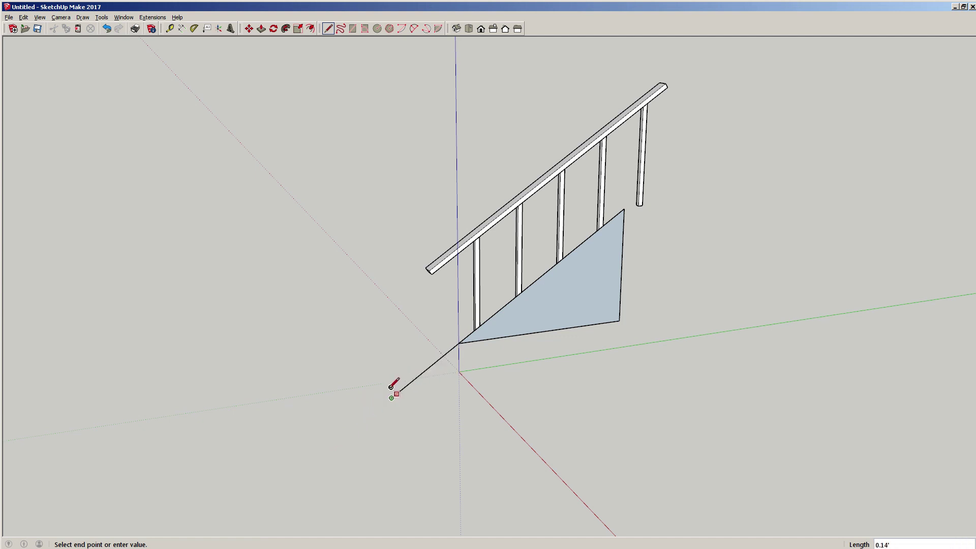
left_click(459, 371)
key("ctrl+z")
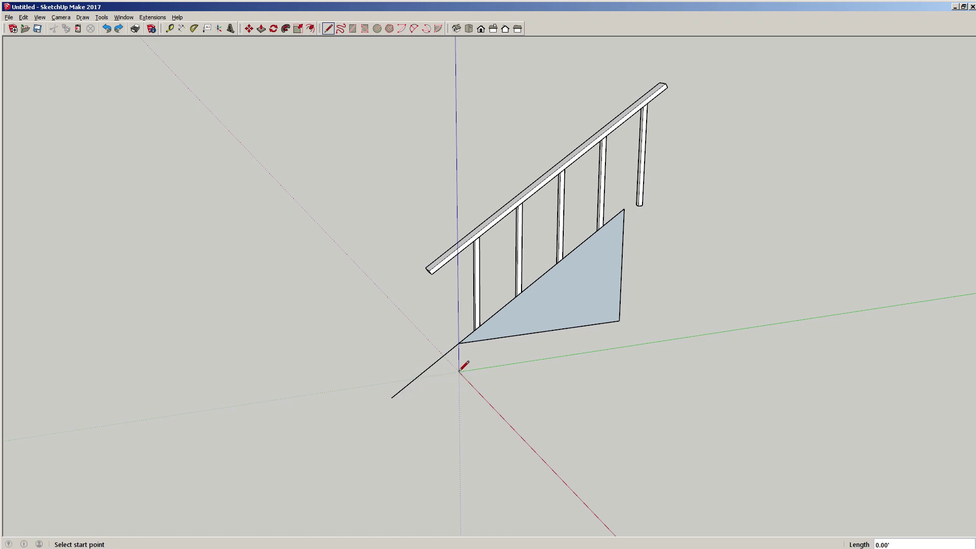
Draw a line from the origin along the green axis until it crosses the extended sloped line.
left_click(459, 371)
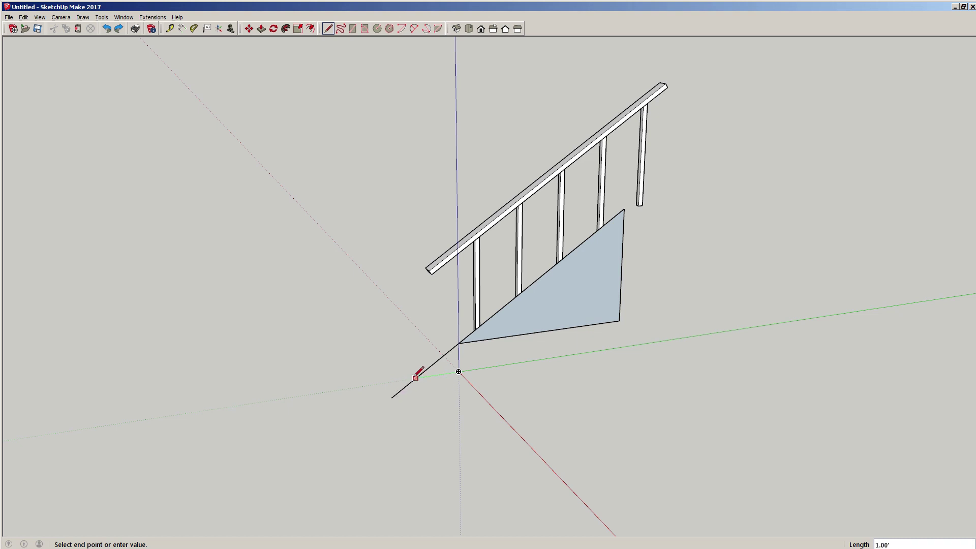
left_click(392, 397)
key("space")
Delete the two line ends beyond the crossing point and the triangle's old horizontal and vertical edges.
scroll(415, 380, "up", 5)
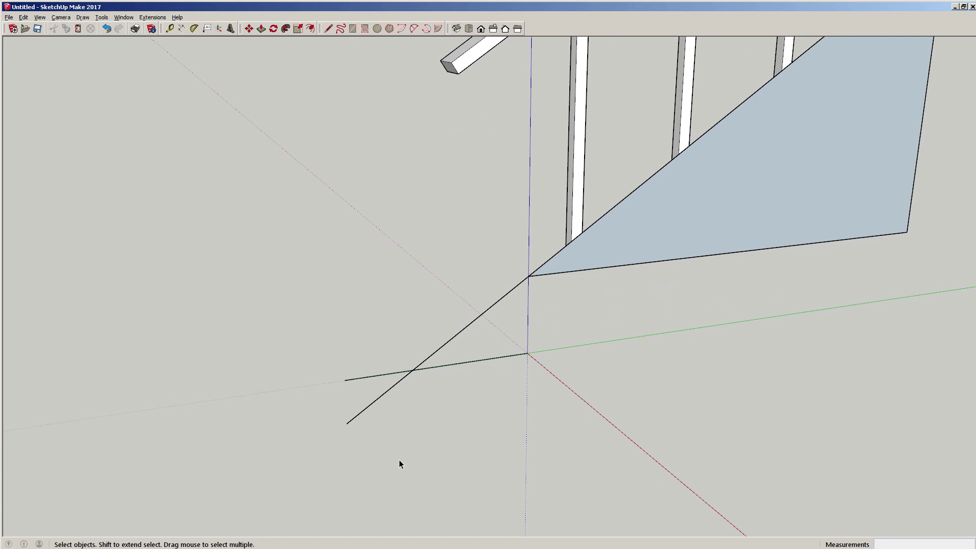
scroll(487, 326, "down", 2)
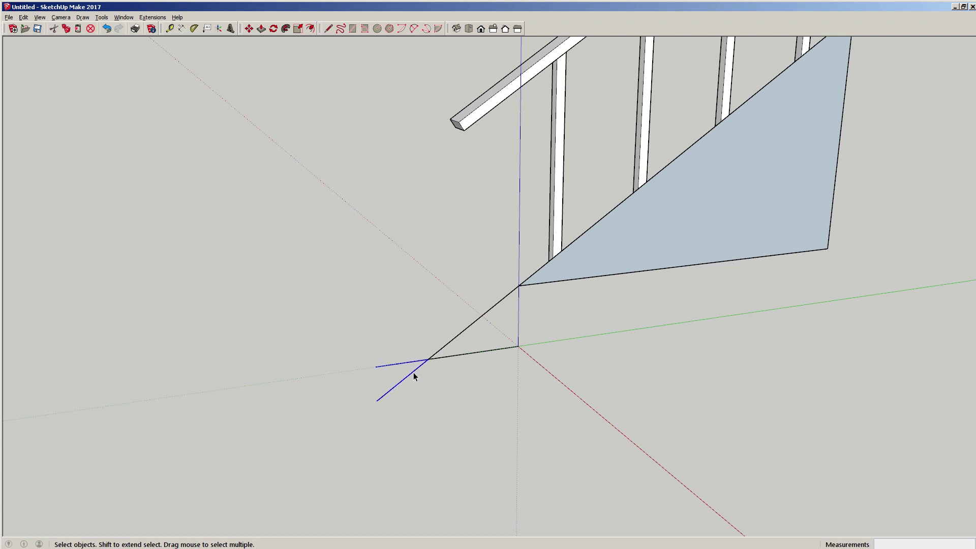
left_click(394, 370)
middle_click_drag(483, 315, 556, 304)
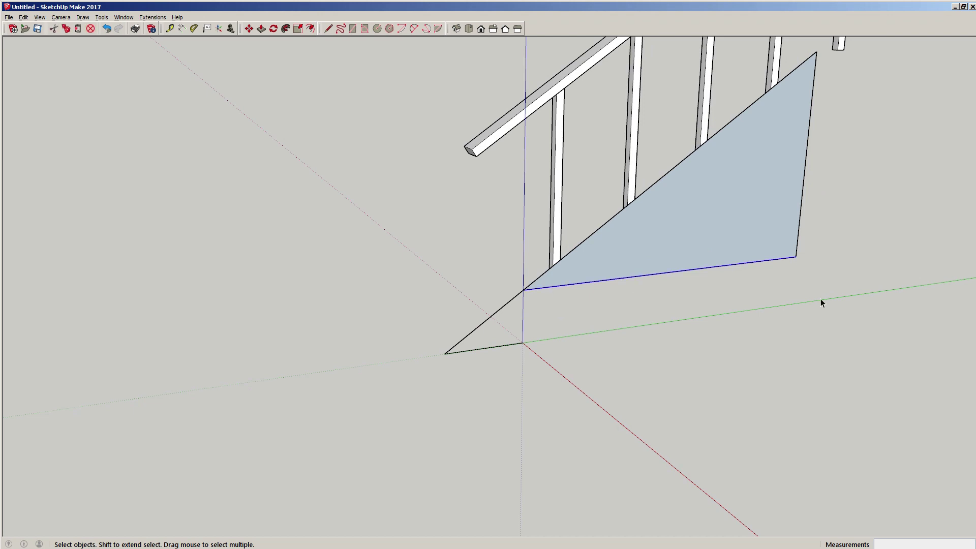
left_click_drag(769, 220, 770, 221)
key("Delete")
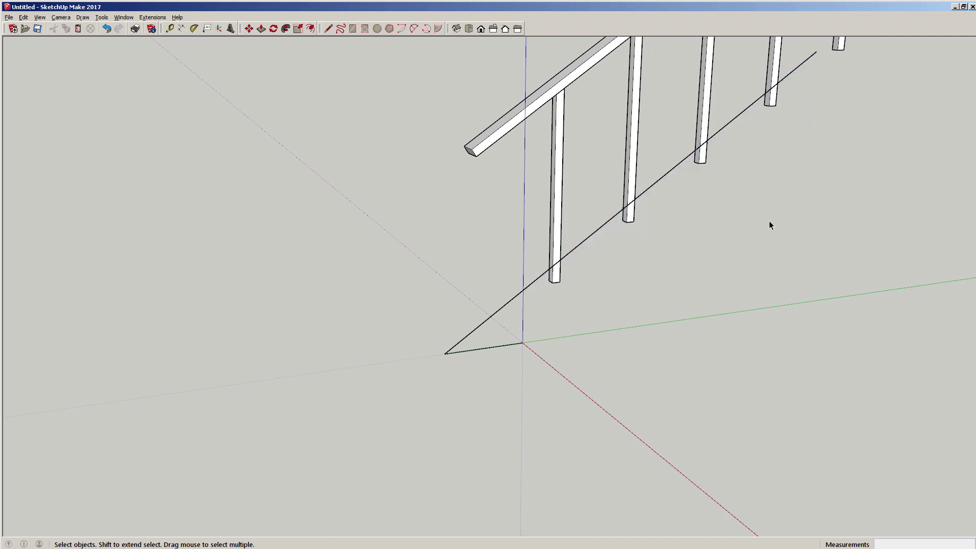
Draw a vertical line from the sloped line's upper end down to the green axis.
key("l")
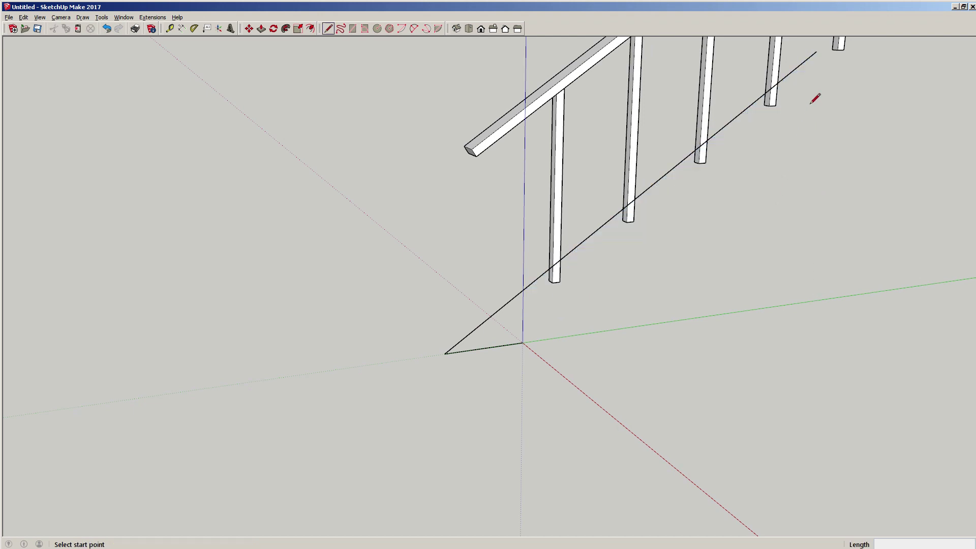
left_click(816, 51)
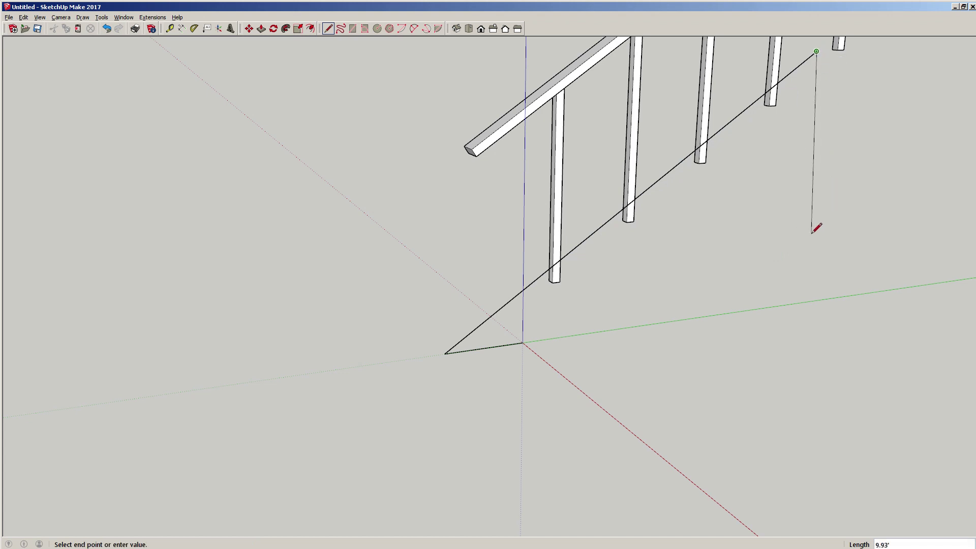
key("shift")
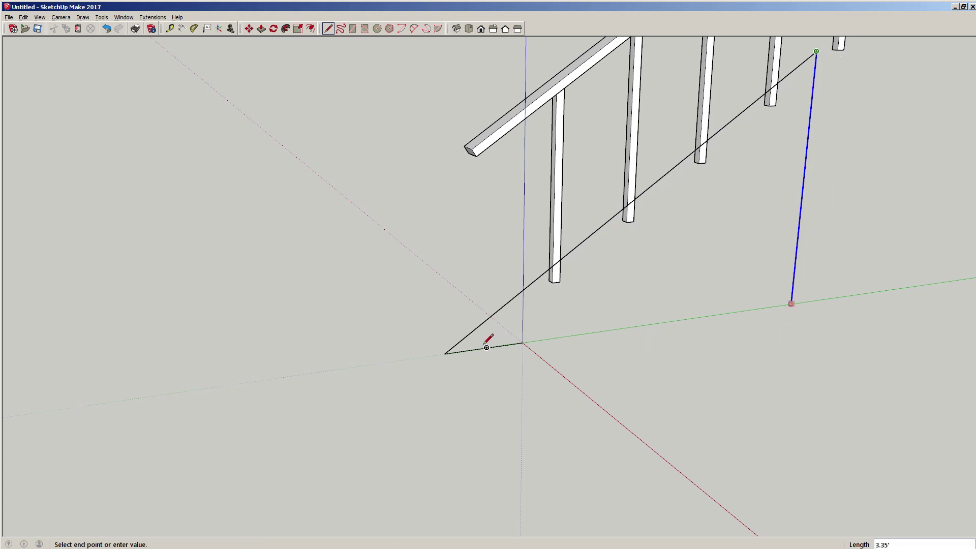
left_click(522, 342)
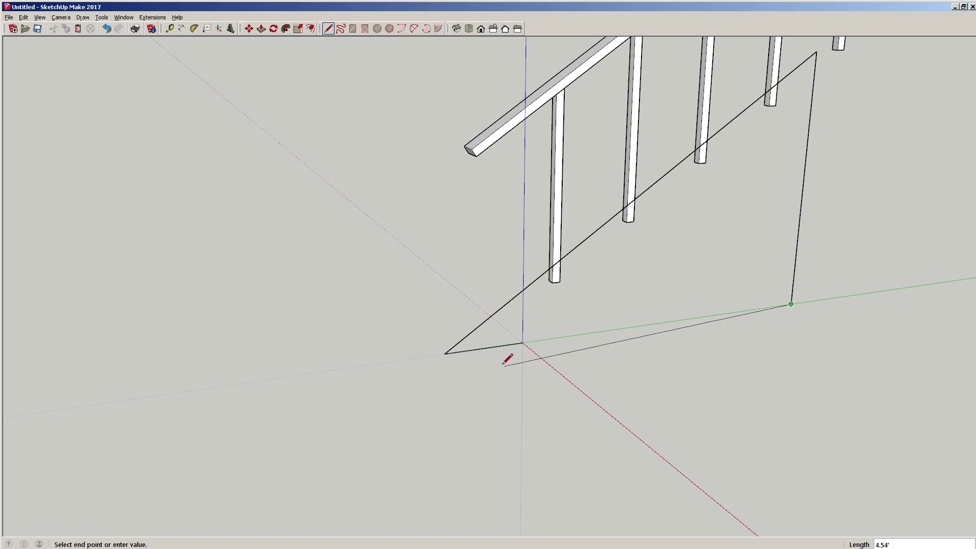
key("Escape")
key("space")
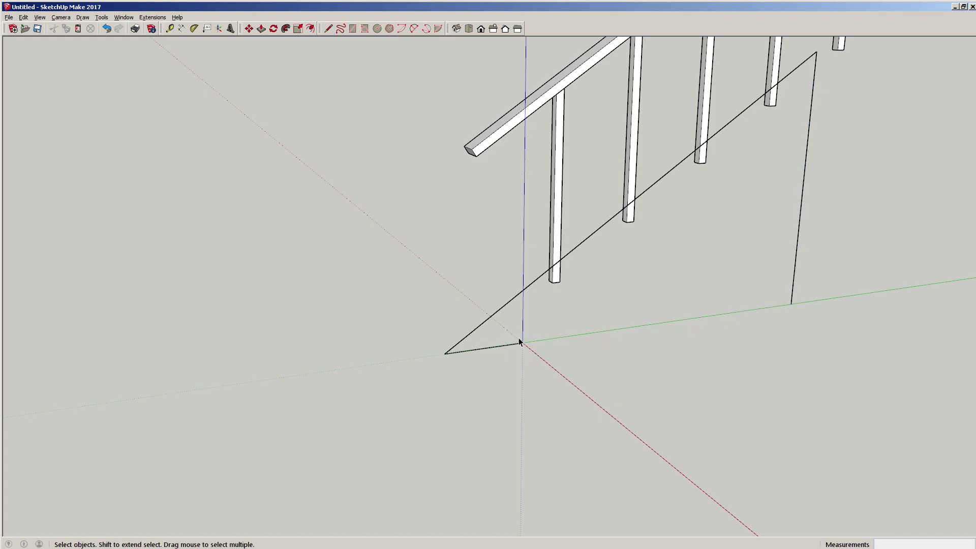
Replace the short line at the origin with one base line from the vertical line's foot to the slope's lower end, closing the triangle.
left_click(492, 351)
key("Delete")
key("l")
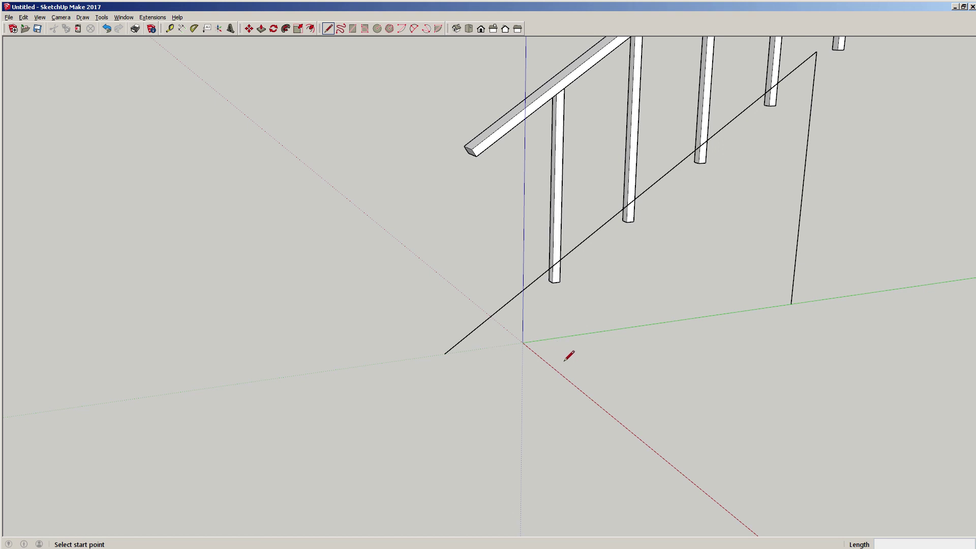
left_click(791, 304)
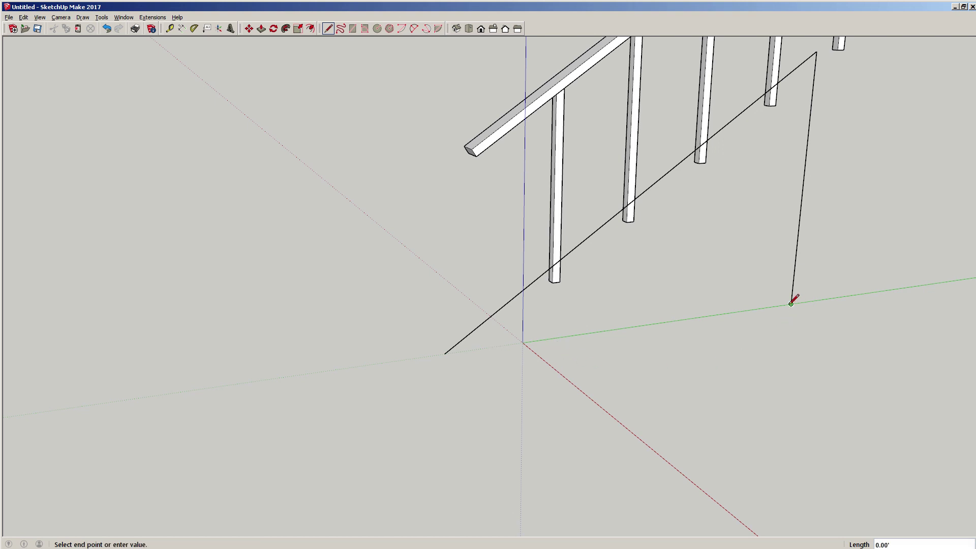
left_click(446, 354)
key("space")
Examine the triangular ramp profile beneath the handrail from several angles and distances.
mouse_move(586, 331)
middle_mouse_down()
mouse_move(524, 239)
mouse_move(517, 264)
mouse_move(539, 275)
mouse_move(497, 290)
mouse_move(523, 280)
mouse_move(663, 288)
middle_mouse_up()
scroll(663, 288, "down", 3)
scroll(559, 305, "up", 2)
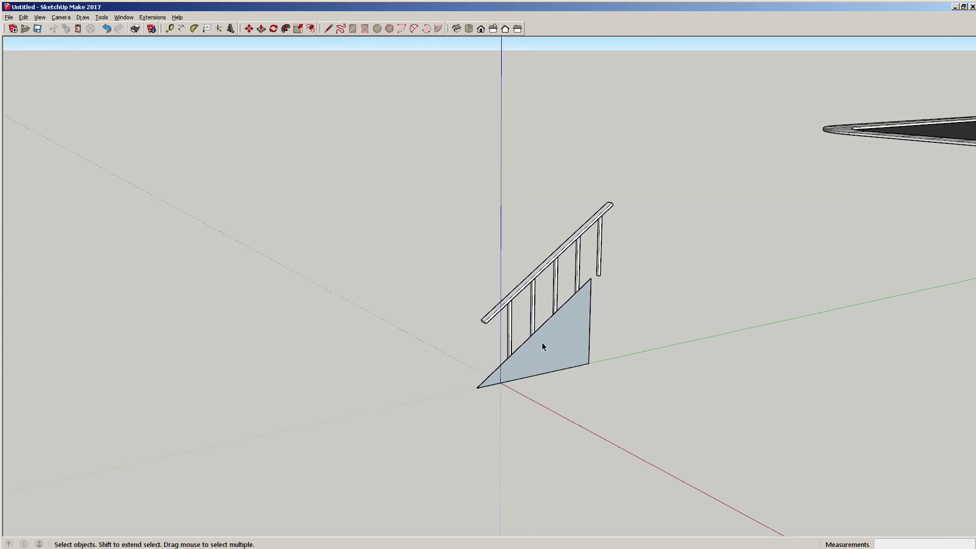
scroll(542, 347, "up", 3)
middle_click_drag(529, 351, 573, 338)
scroll(565, 341, "down", 2)
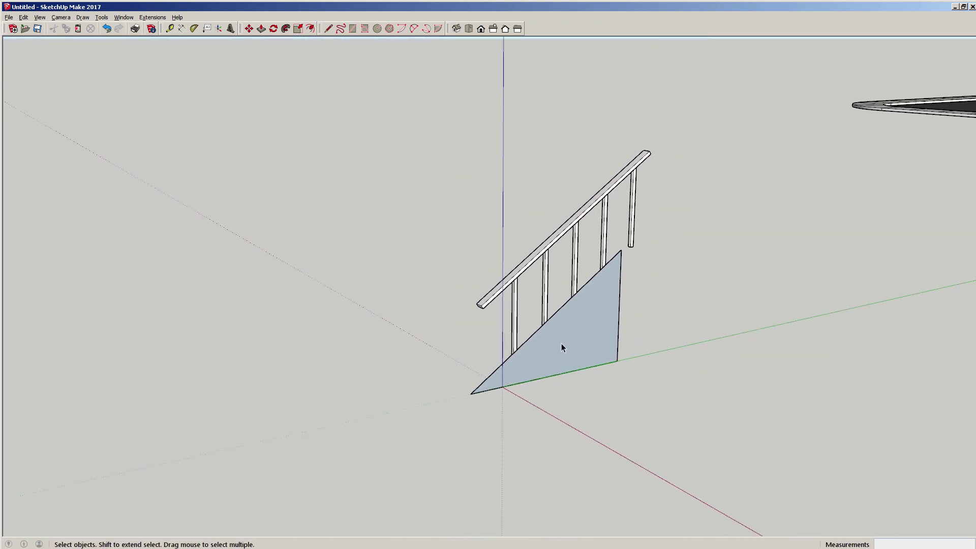
scroll(633, 260, "up", 2)
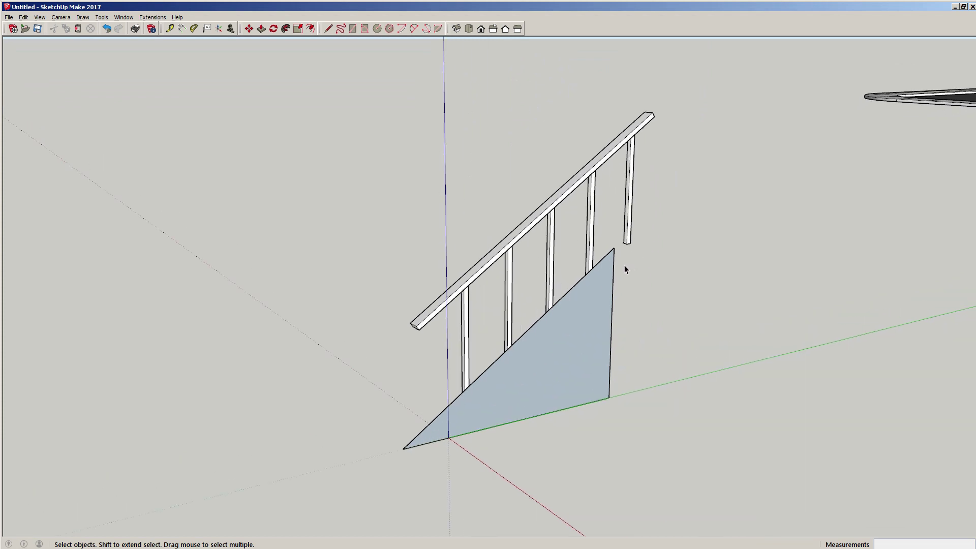
middle_click_drag(477, 361, 643, 312, "shift")
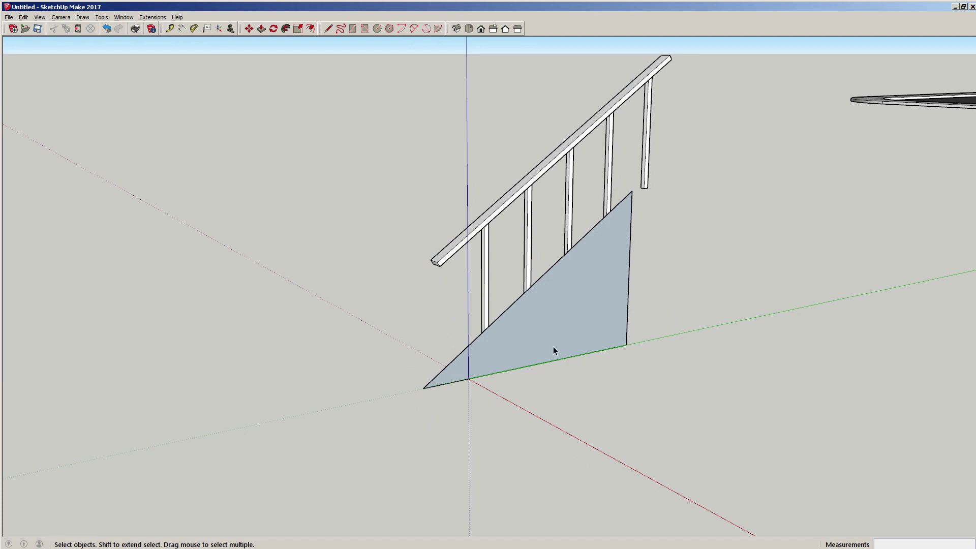
Extend the ramp profile's base with a 1' line along the green axis, outward from the slope's lower end.
scroll(443, 380, "up", 3)
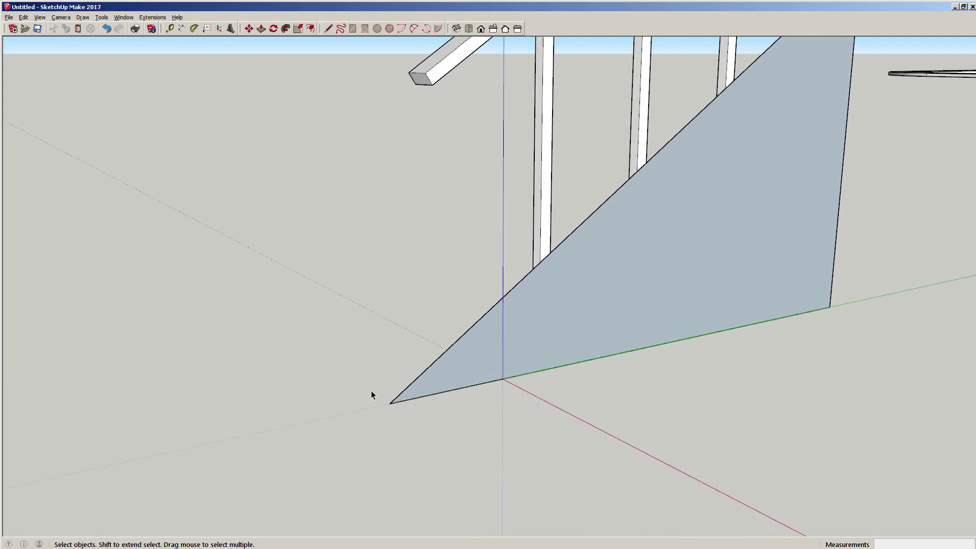
key("l")
left_click(390, 404)
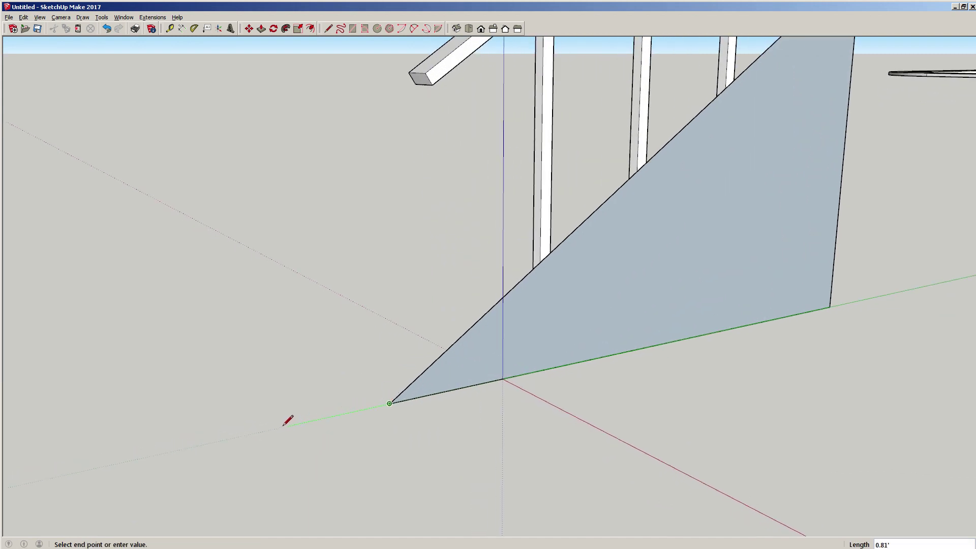
type("1")
key("Return")
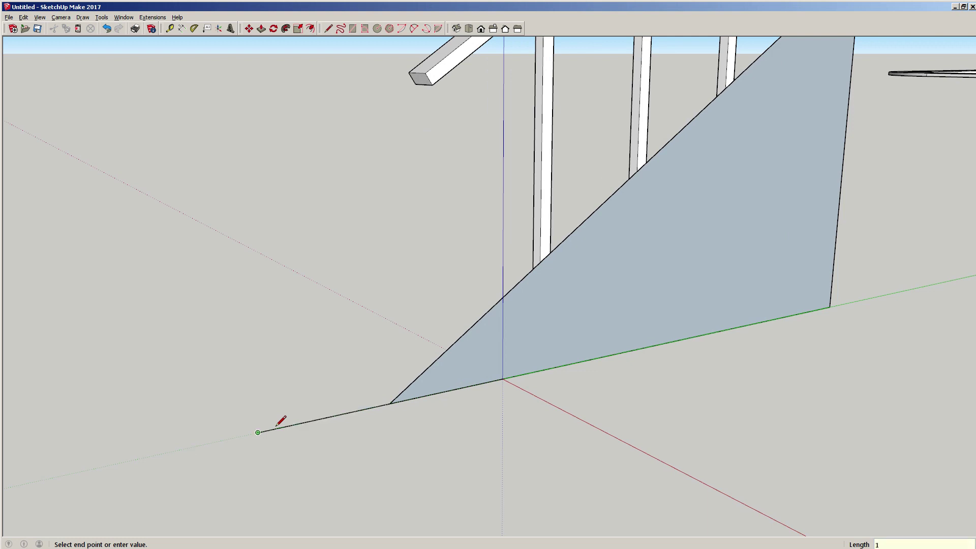
key("Escape")
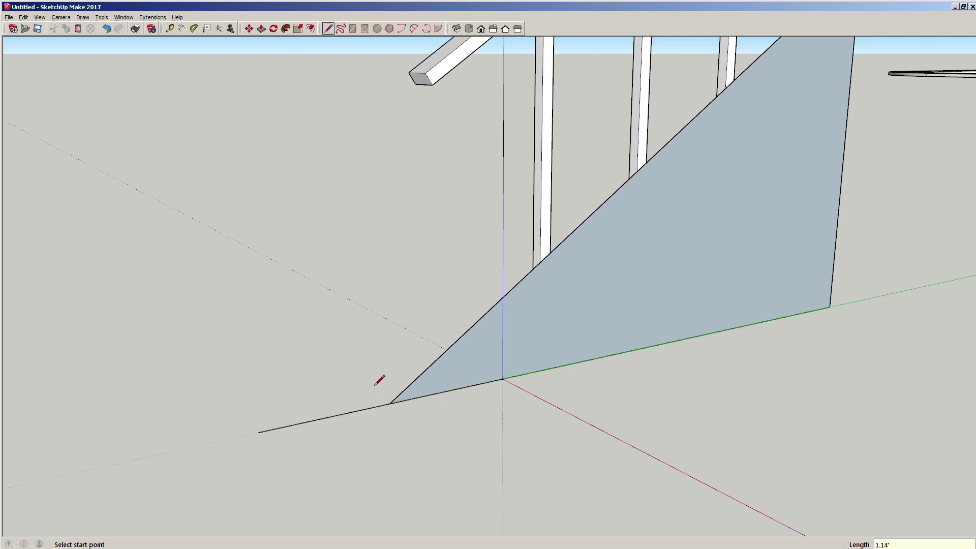
Try to draw a two-point arc starting from the free end of the base extension line, and undo the drawn arc.
key("a")
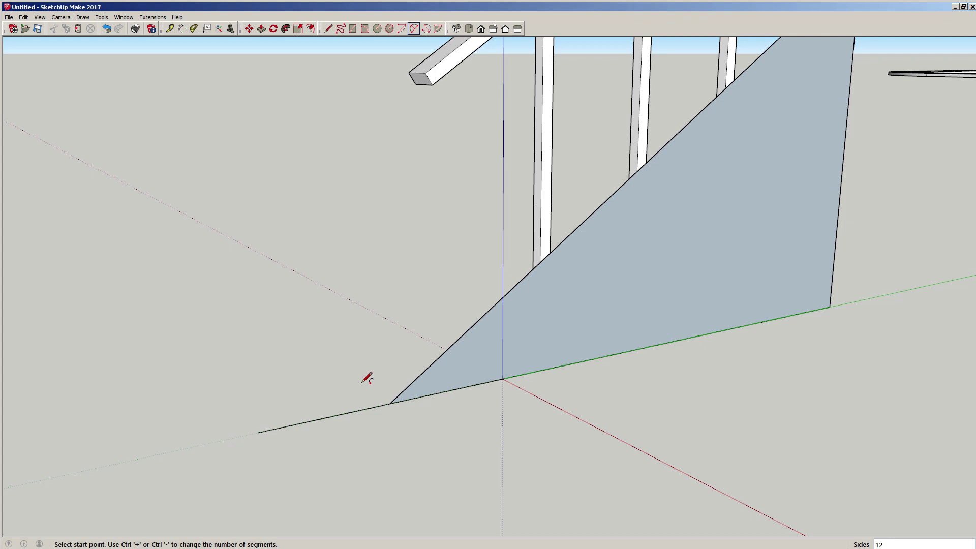
left_click(257, 433)
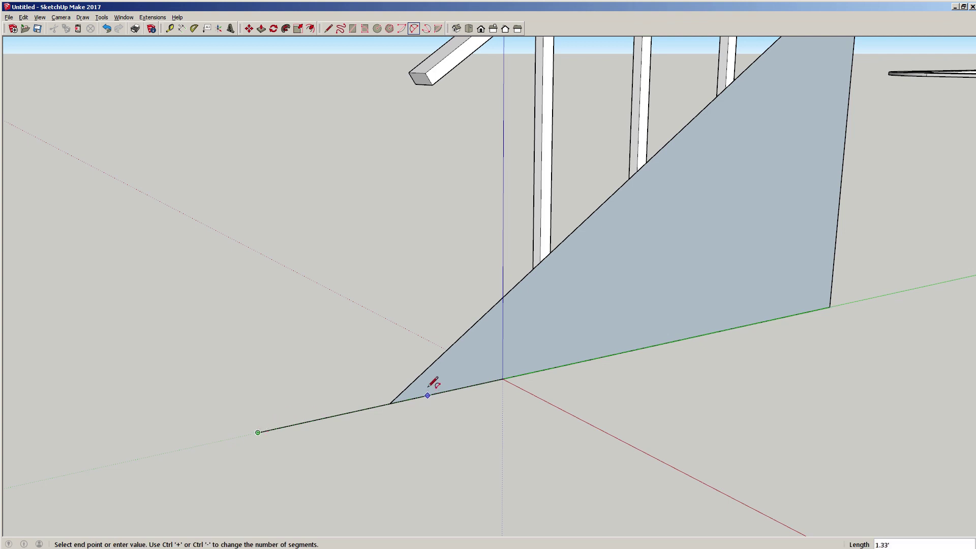
left_click(459, 339)
key("Escape")
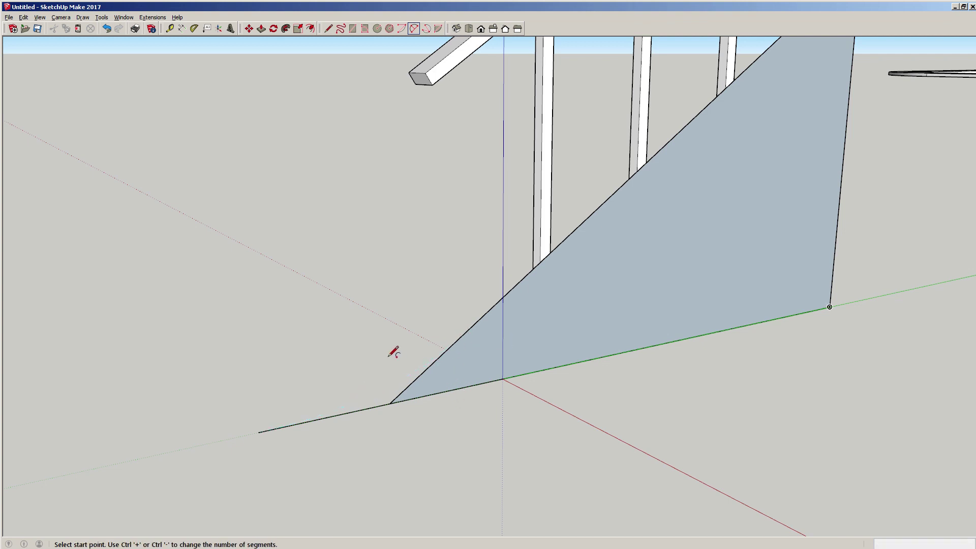
left_click(258, 432)
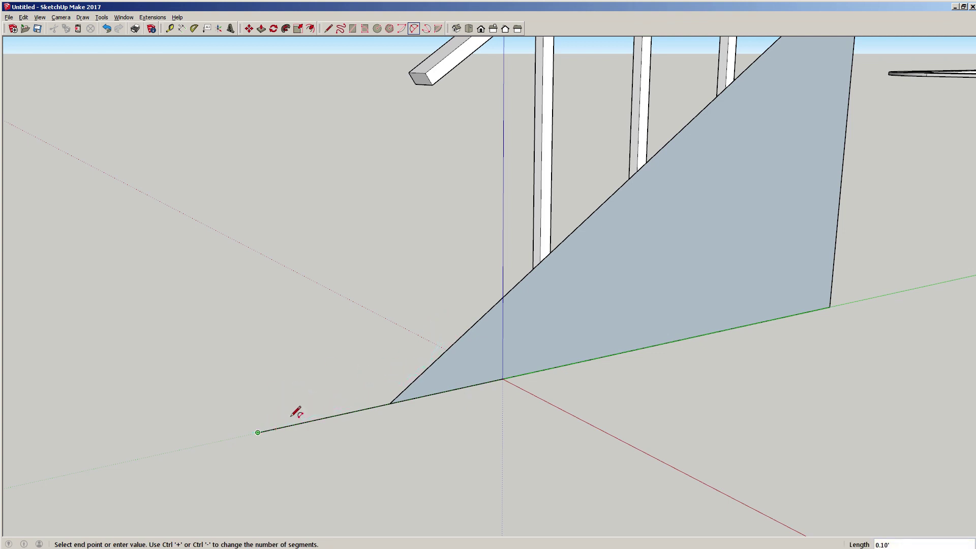
left_click(236, 316)
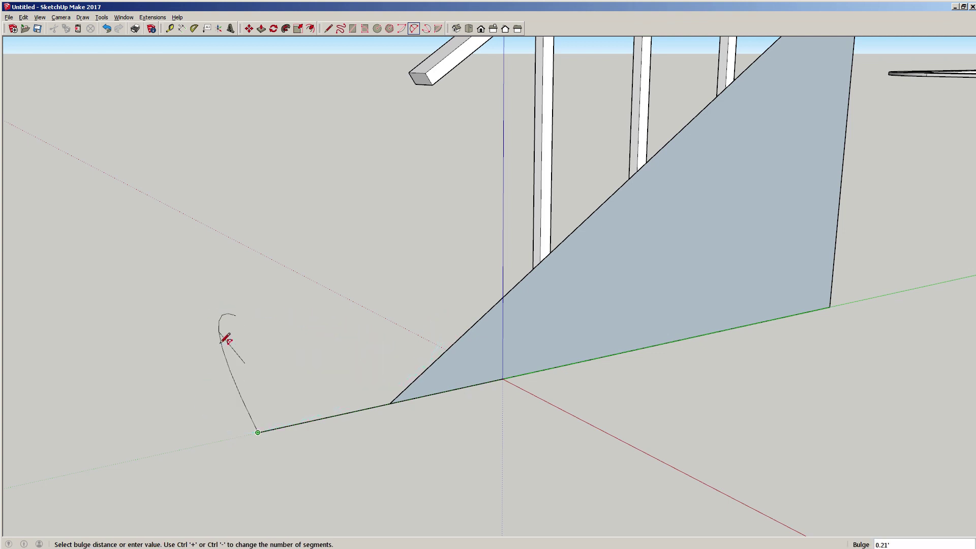
left_click(331, 324)
middle_click_drag(334, 323, 488, 355)
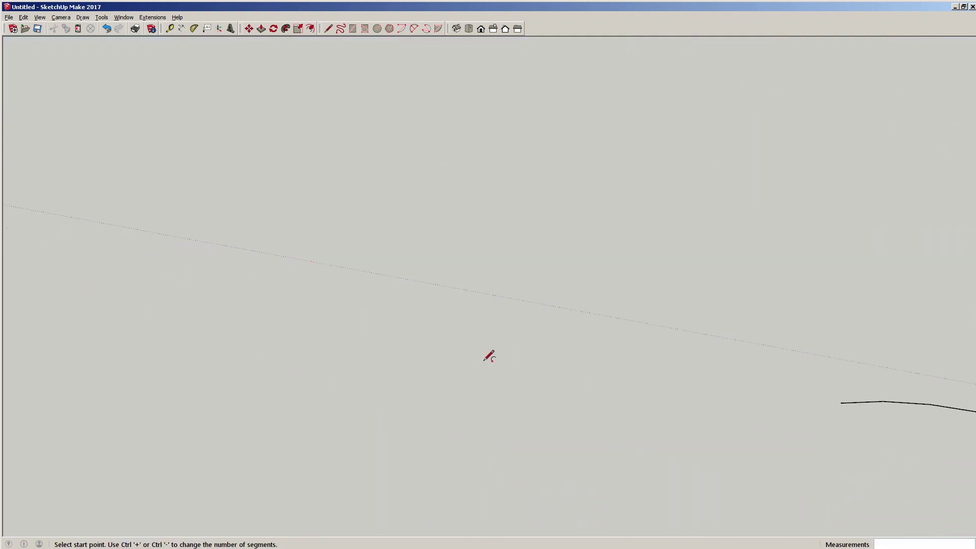
middle_click_drag(918, 418, 438, 349, "shift")
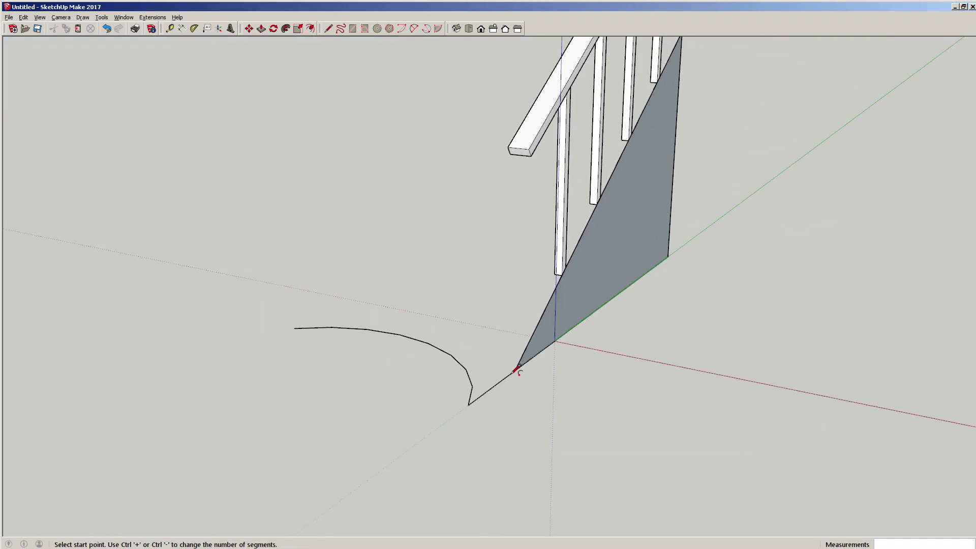
key("ctrl+z")
Draw a tangent arc from the base extension's free end up to the slope and delete the leftover slope segment beneath it.
middle_click_drag(567, 360, 376, 317)
middle_click_drag(447, 320, 381, 297)
left_click(256, 338)
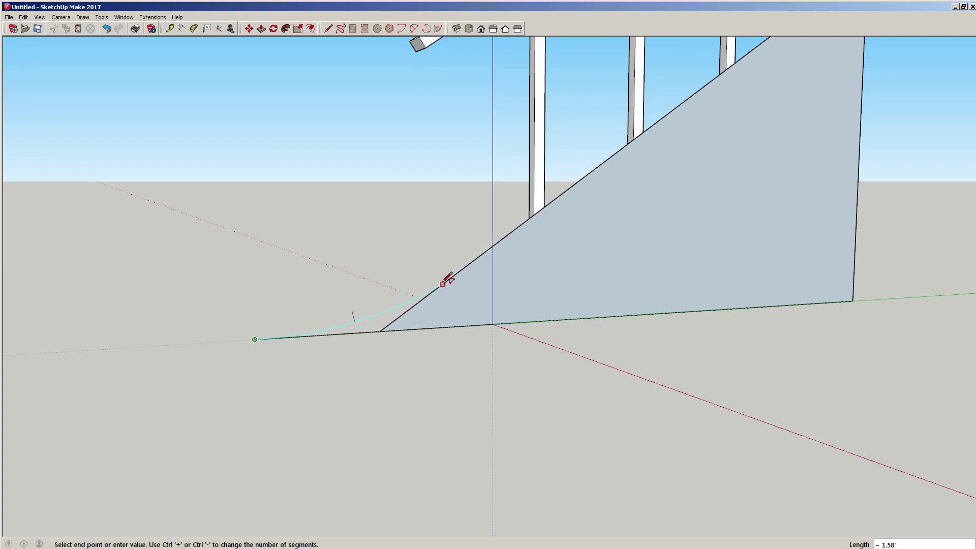
left_click(464, 269)
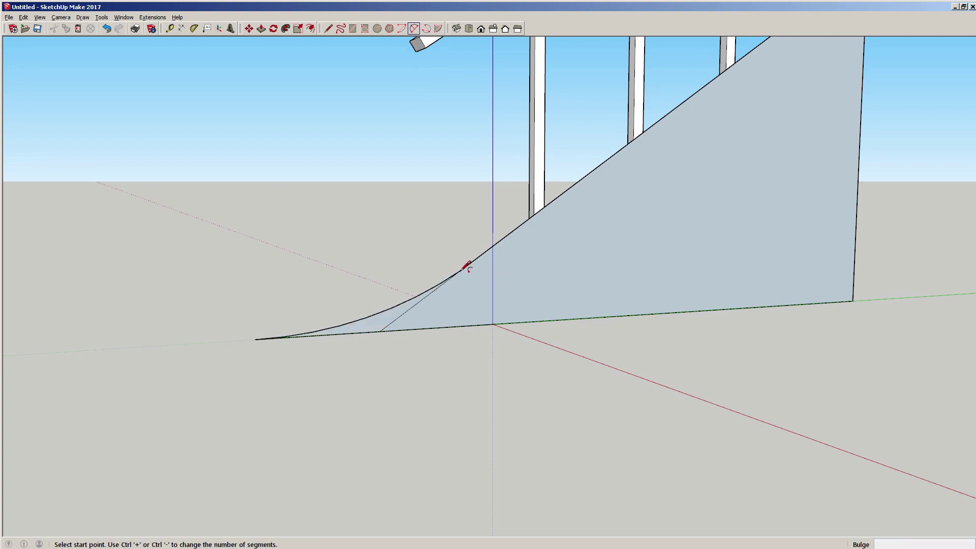
key("space")
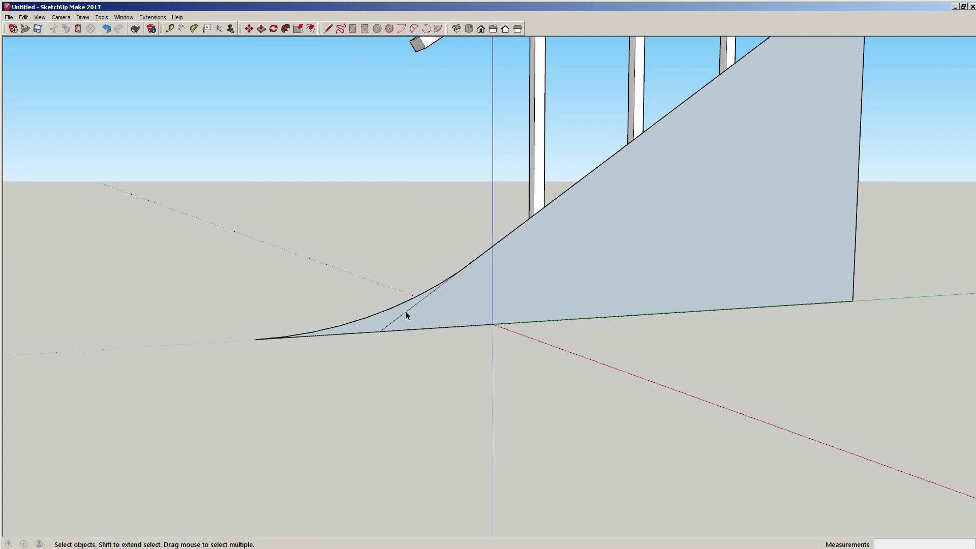
left_click(407, 315)
key("Delete")
Push/Pull the curved ramp profile back beneath and past the handrail to form a wide solid ramp.
mouse_move(432, 323)
middle_mouse_down()
mouse_move(490, 333)
mouse_move(527, 297)
mouse_move(510, 377)
mouse_move(459, 368)
mouse_move(300, 271)
mouse_move(283, 296)
mouse_move(352, 331)
mouse_move(435, 407)
middle_mouse_up()
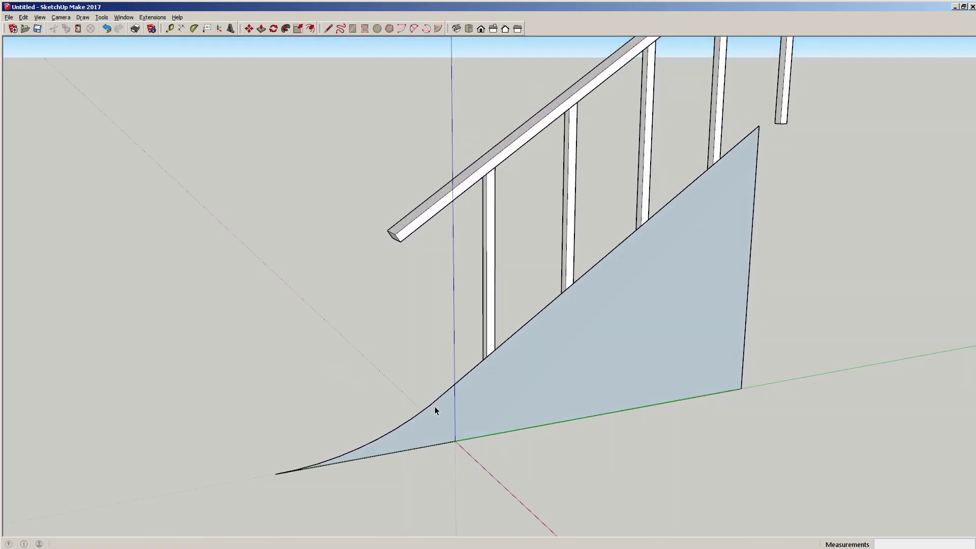
scroll(488, 391, "down", 4)
middle_click_drag(489, 391, 548, 400)
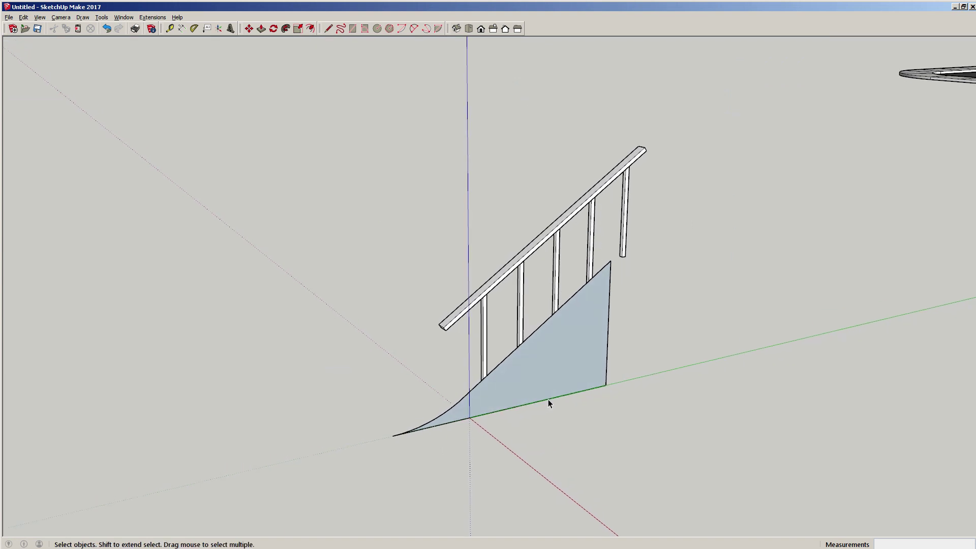
key("p")
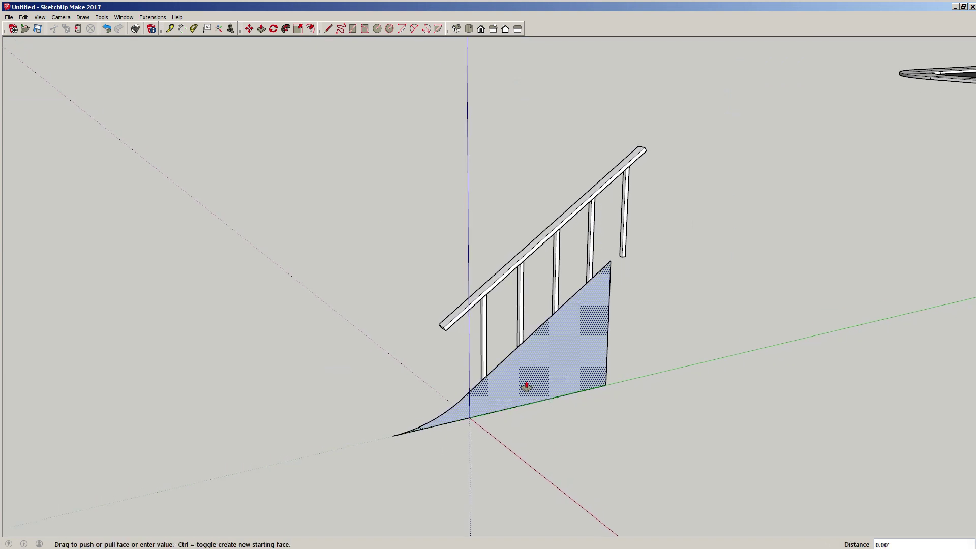
left_click_drag(527, 388, 317, 286)
key("space")
Move the handrail group by the bottom corner of its highest post onto the ramp's upper corner.
middle_click_drag(209, 269, 369, 317)
left_click(461, 304)
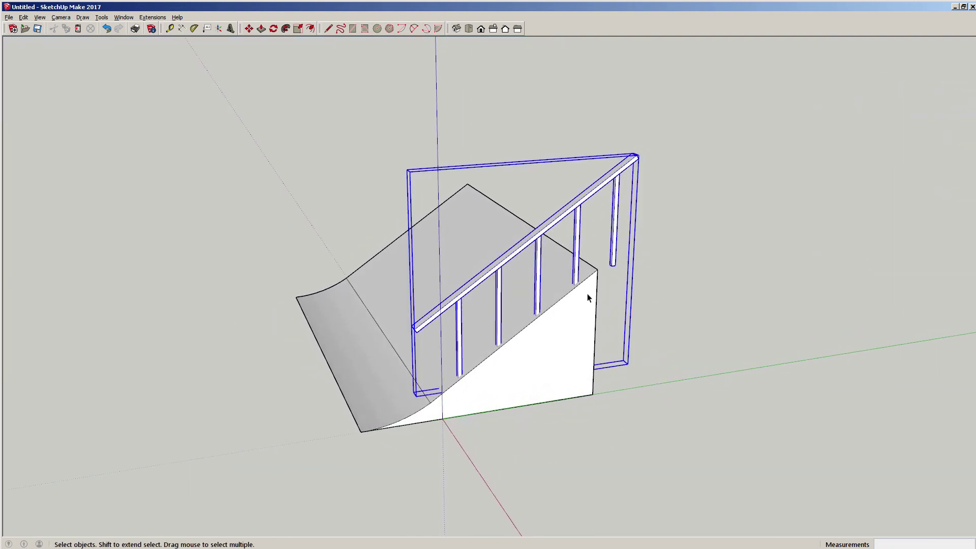
middle_click_drag(580, 288, 540, 258)
scroll(590, 257, "up", 5)
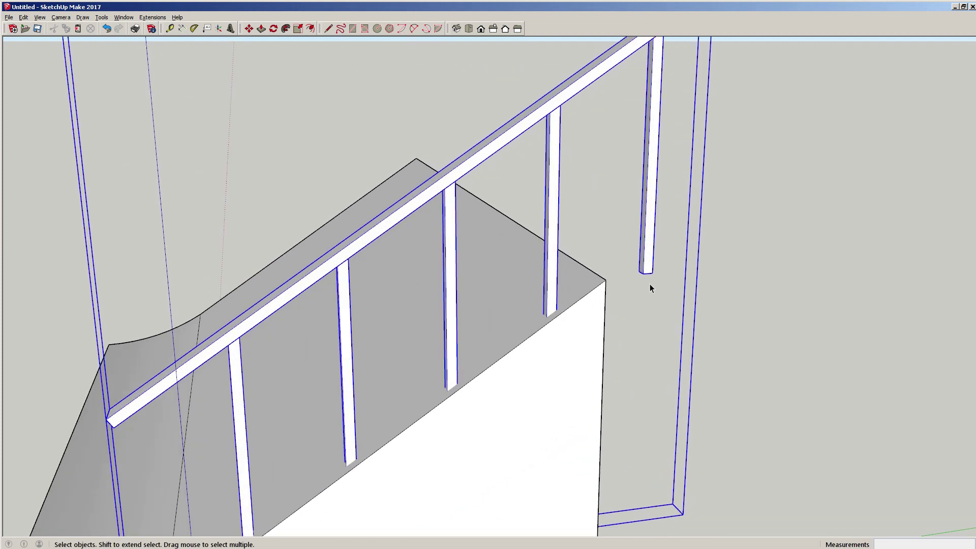
key("m")
left_click(652, 269)
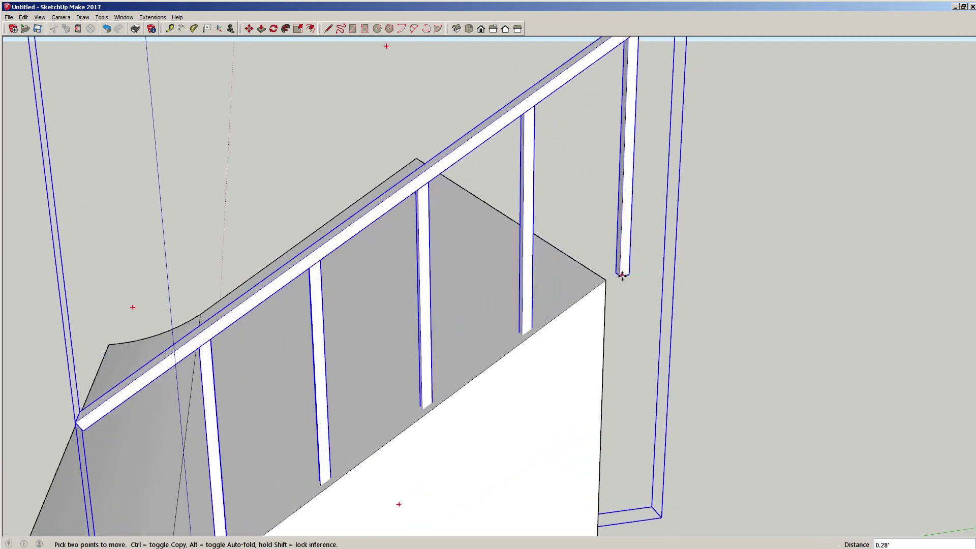
left_click(606, 279)
Move the handrail group slightly down by its highest post's bottom corner so the posts meet the ramp's slope.
middle_click_drag(393, 340, 435, 322)
scroll(415, 328, "down", 5)
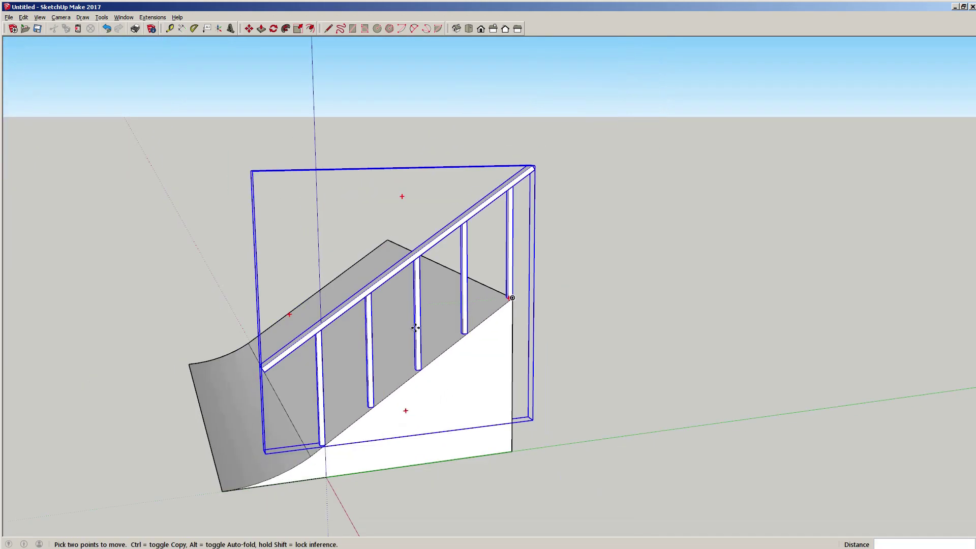
scroll(343, 362, "up", 1)
middle_click_drag(343, 360, 380, 336, "shift")
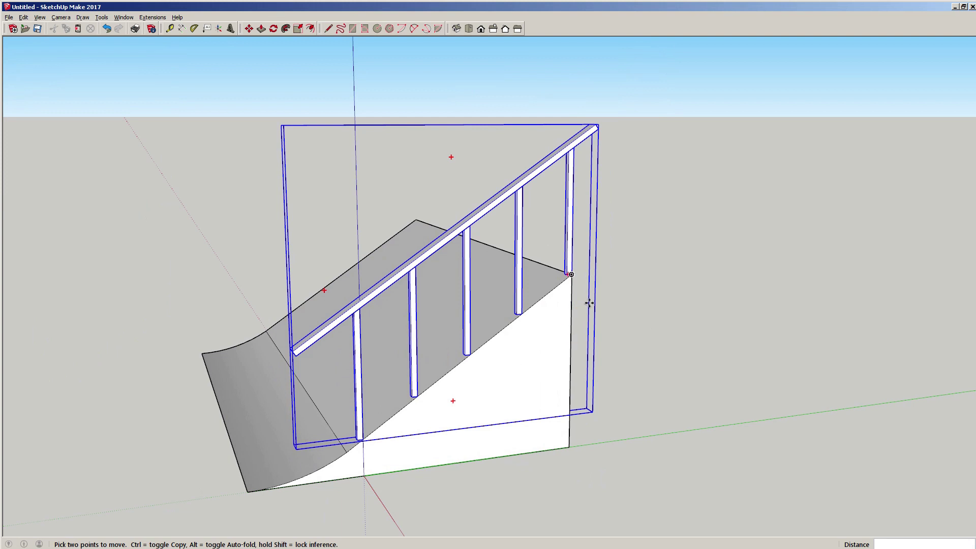
scroll(565, 285, "up", 6)
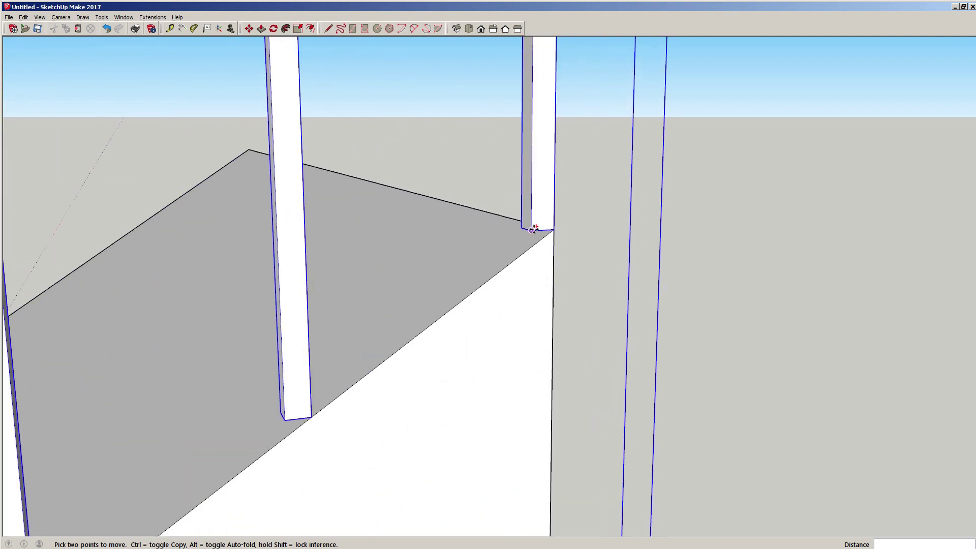
left_click(531, 231)
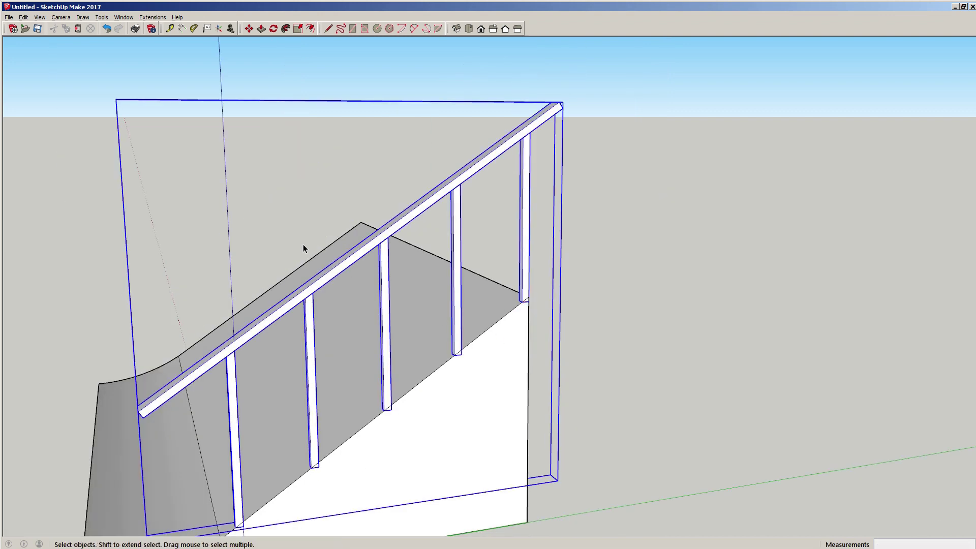
left_click(230, 248)
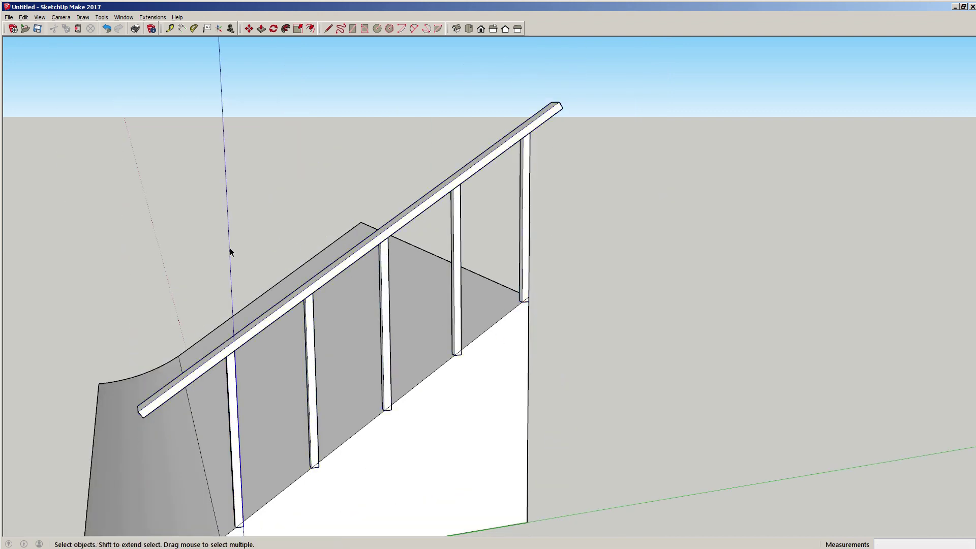
Push/Pull the ramp's vertical back face outward 20' along the green axis to form a level platform.
middle_click_drag(230, 249, 504, 371)
scroll(427, 287, "down", 5)
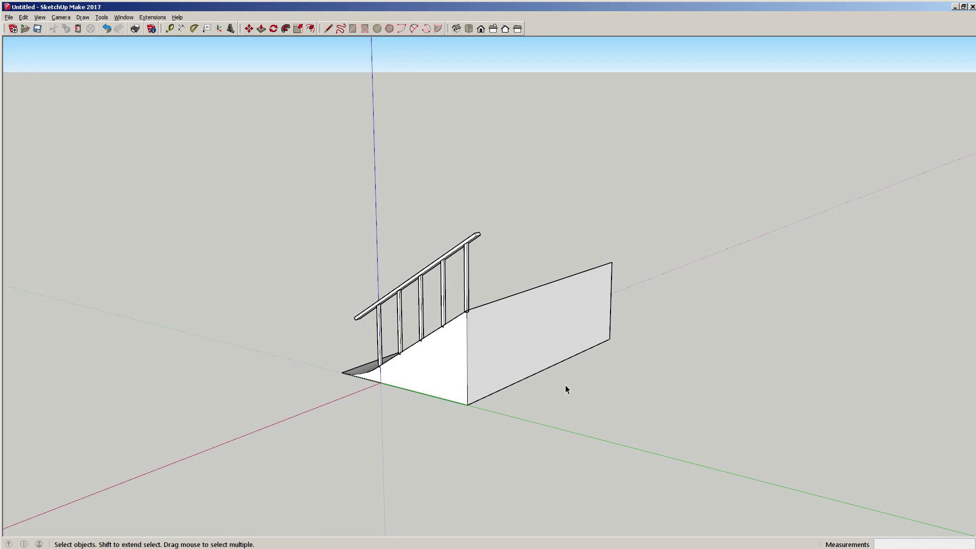
key("p")
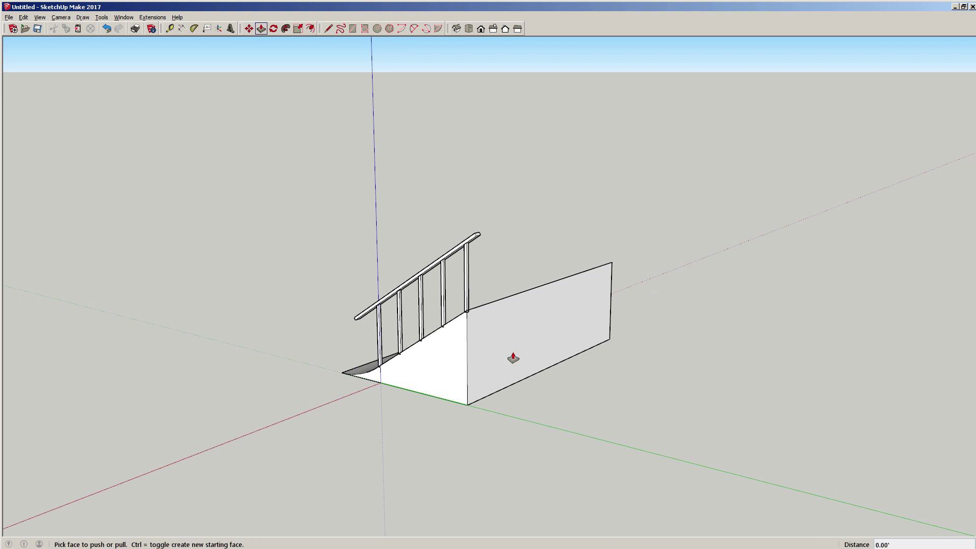
key("space")
left_click(501, 352)
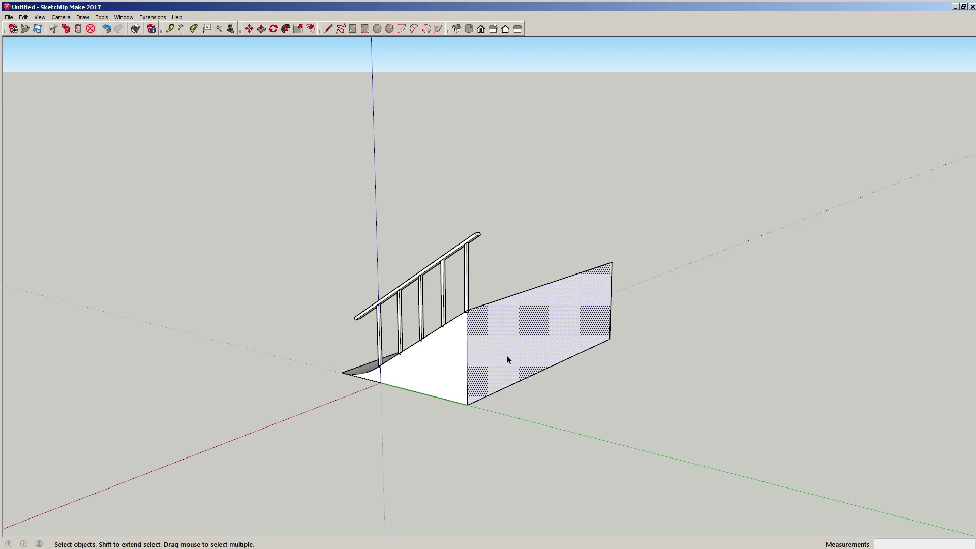
key("p")
left_click(500, 357)
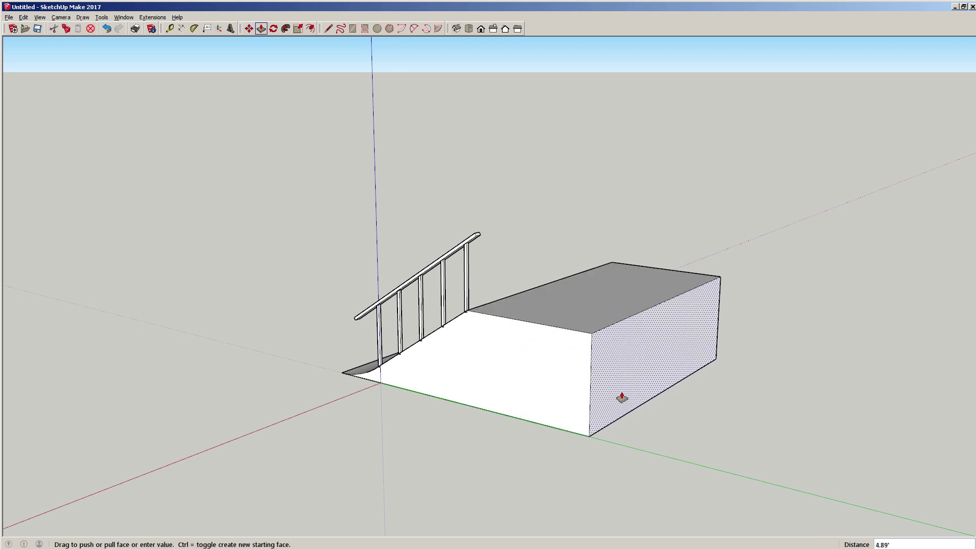
scroll(924, 468, "down", 2)
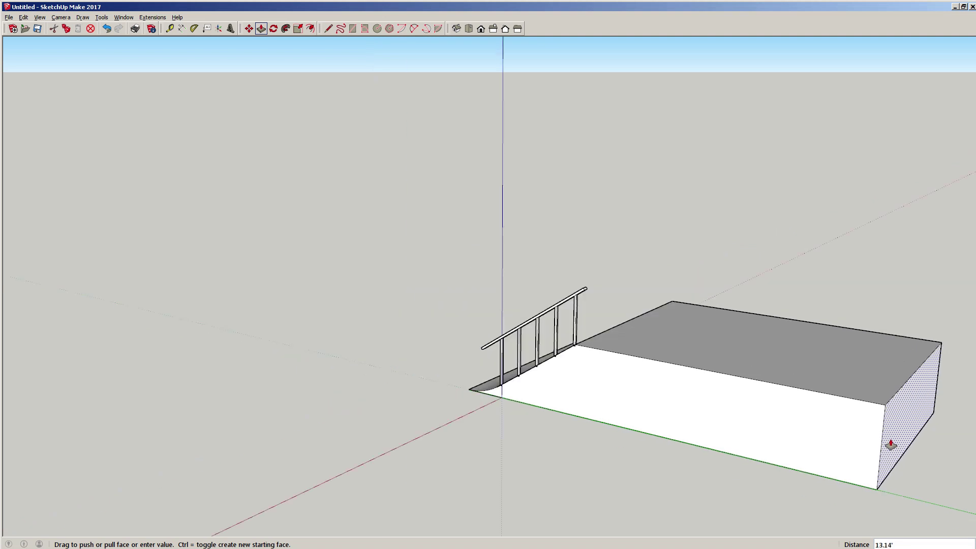
scroll(891, 445, "down", 2)
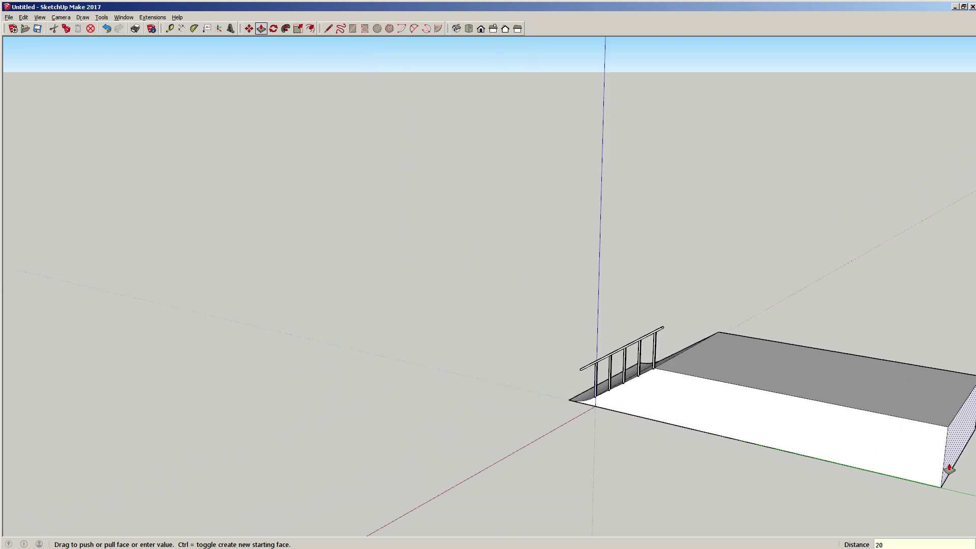
key("Return")
key("space")
Group all the connected geometry of the curved-entry ramp and its platform, without the handrail.
middle_click_drag(662, 445, 740, 393)
scroll(666, 339, "up", 3)
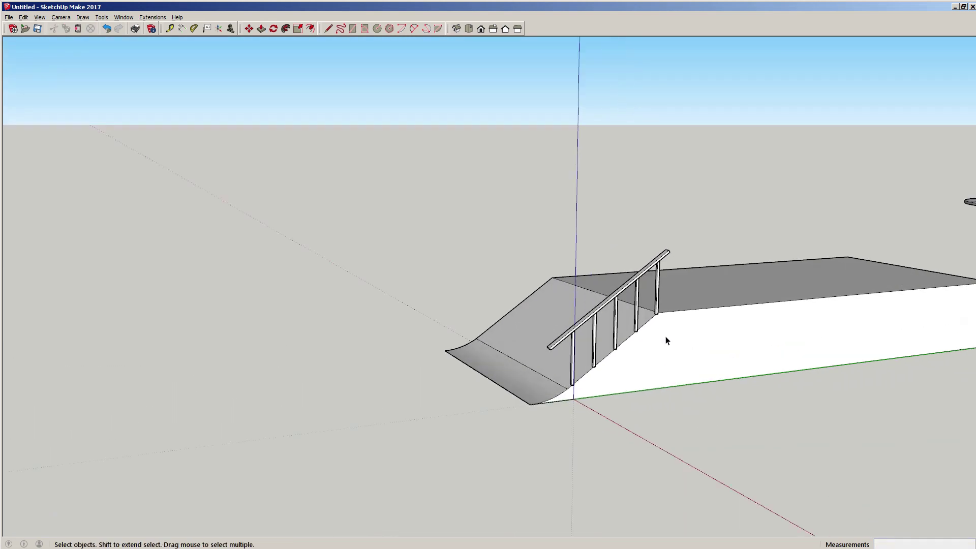
middle_click_drag(666, 337, 631, 361)
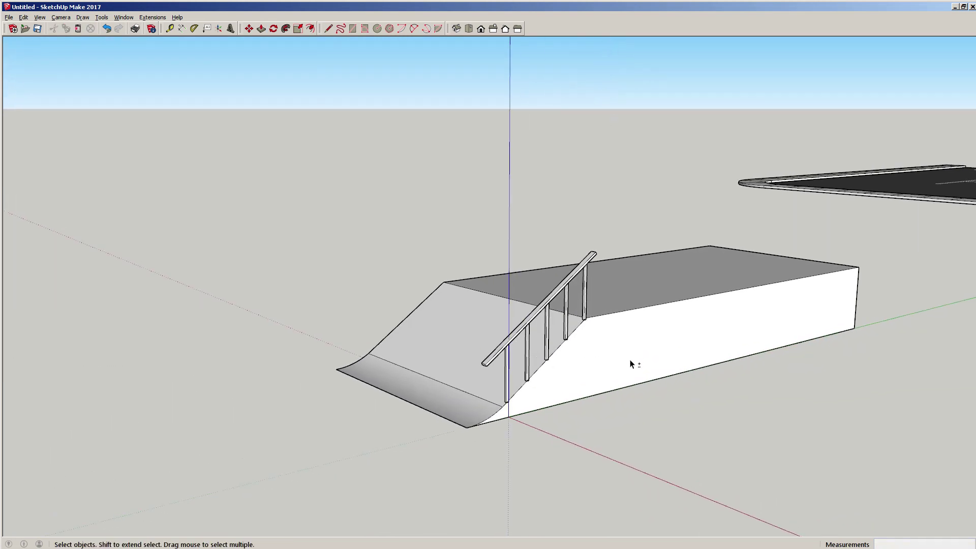
triple_click(604, 352)
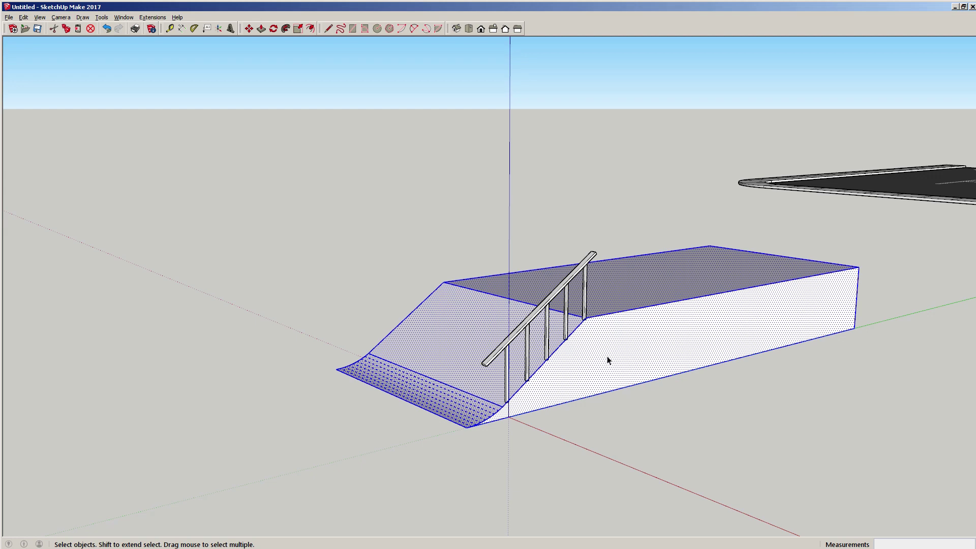
right_click(607, 360)
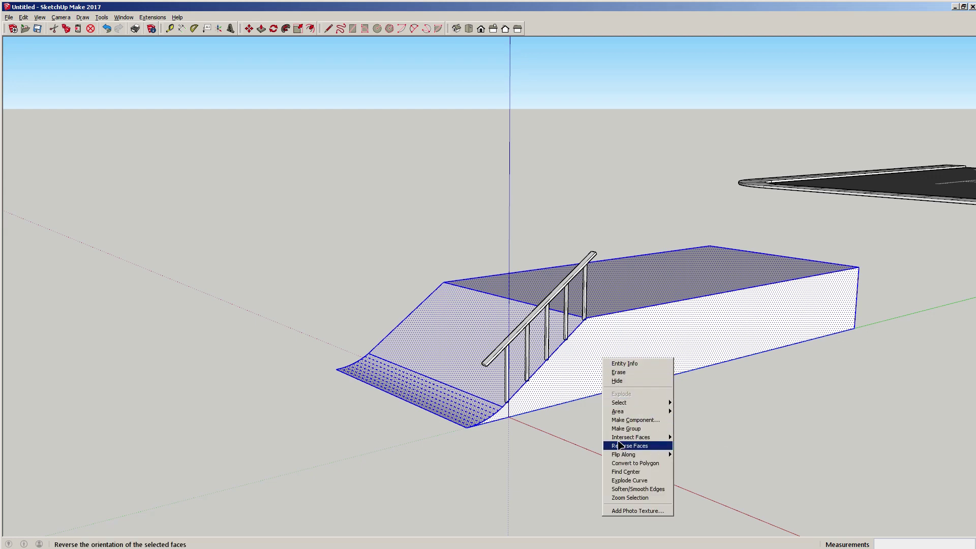
left_click(625, 429)
left_click(604, 425)
Draw a 10' line along the green axis from the lower outer corner of the sloped handrail's upper end.
middle_click_drag(603, 425, 445, 311)
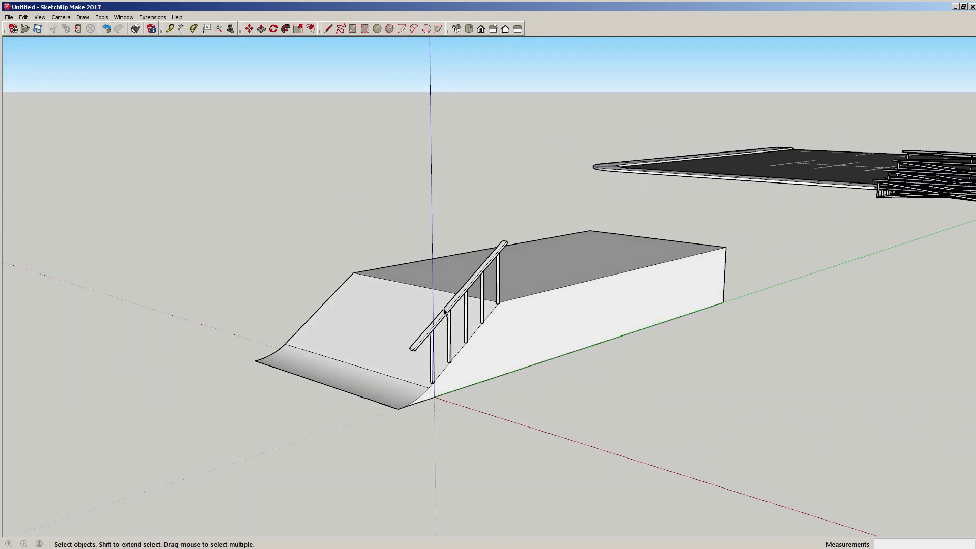
left_click(466, 294)
scroll(513, 317, "up", 3)
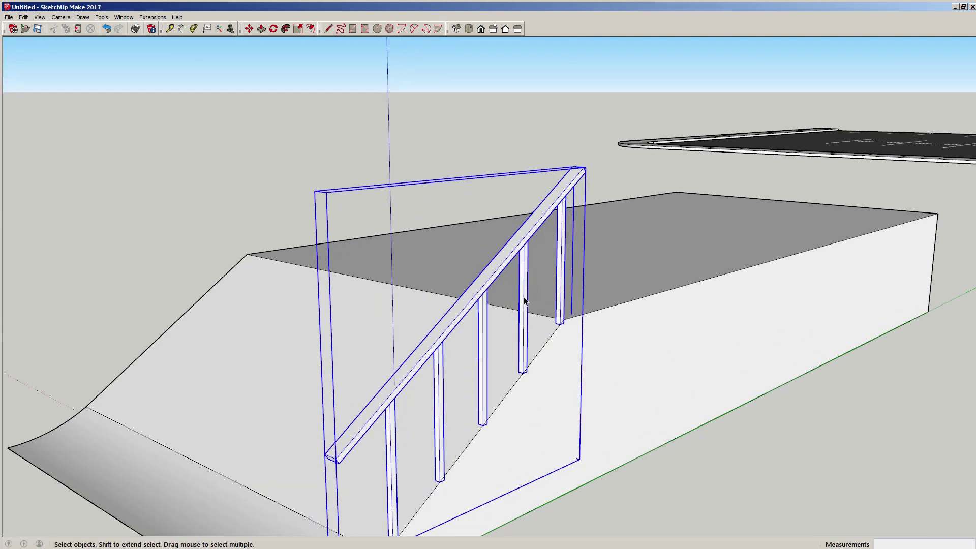
left_click(706, 423)
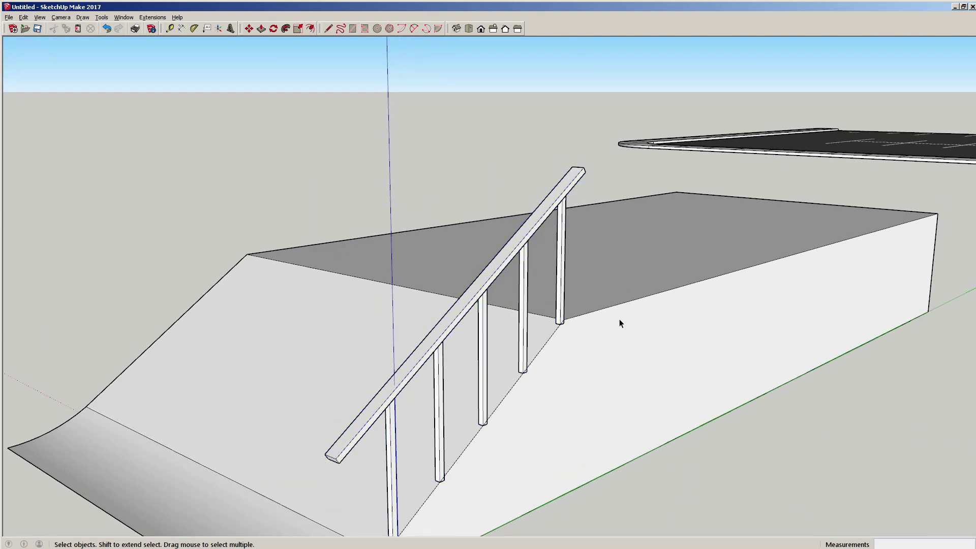
middle_click_drag(619, 319, 447, 279)
scroll(431, 272, "up", 3)
scroll(448, 279, "down", 1)
left_click(466, 226)
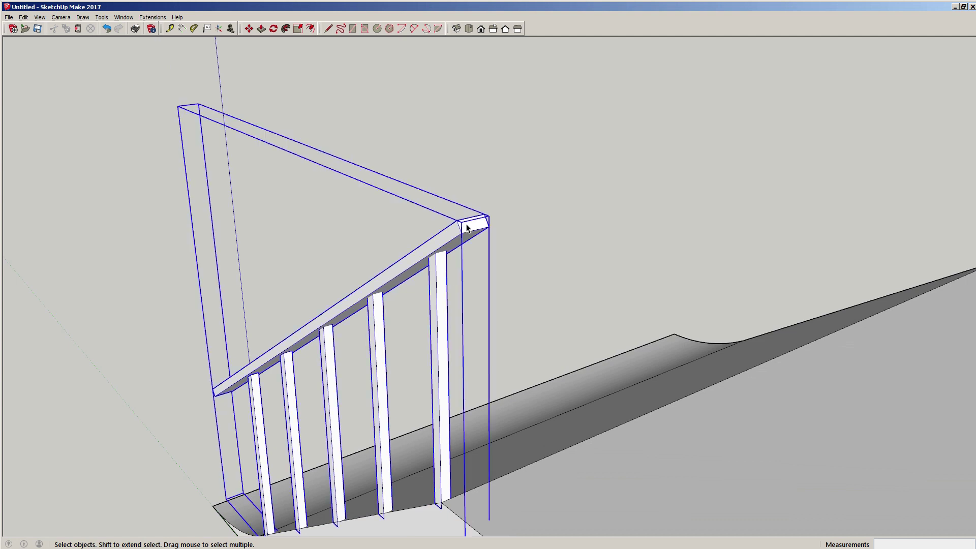
left_click(468, 228)
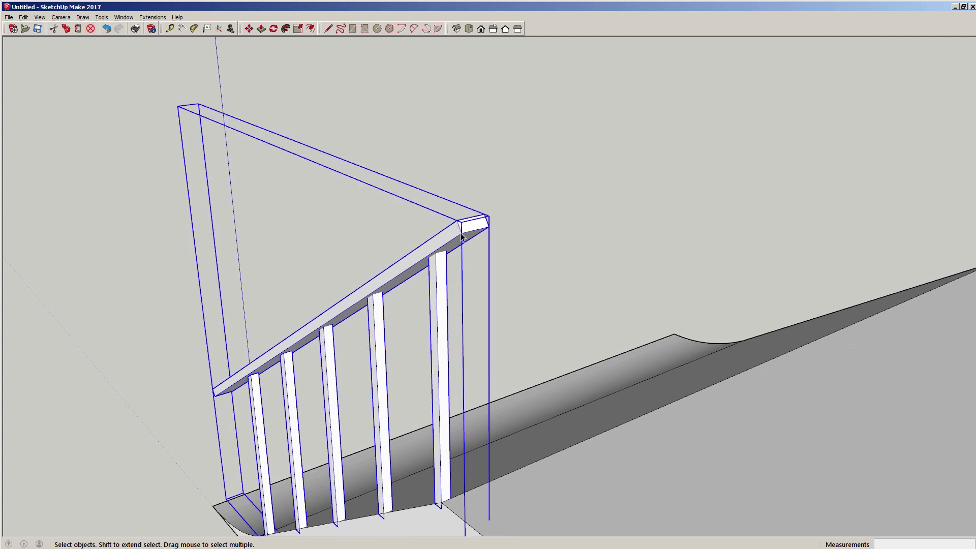
left_click(413, 193)
key("l")
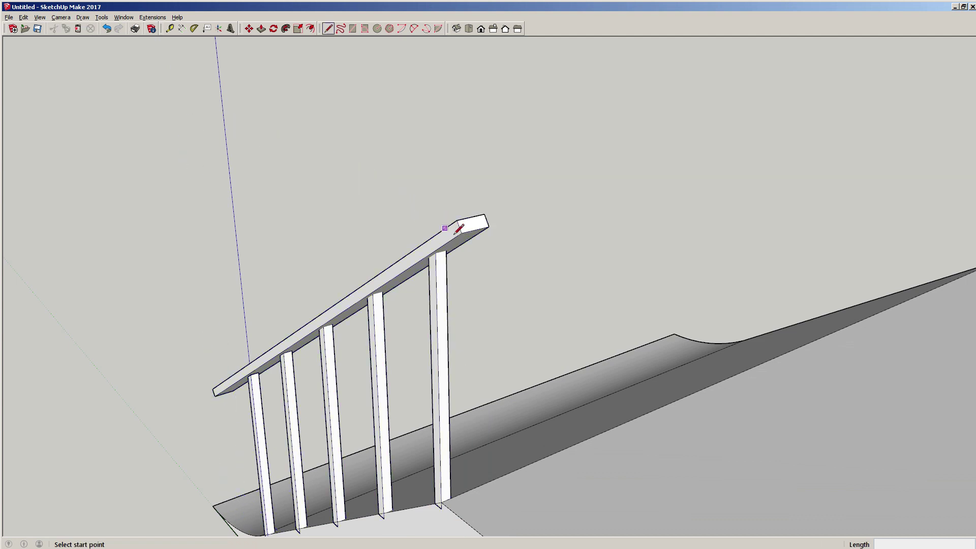
left_click(463, 233)
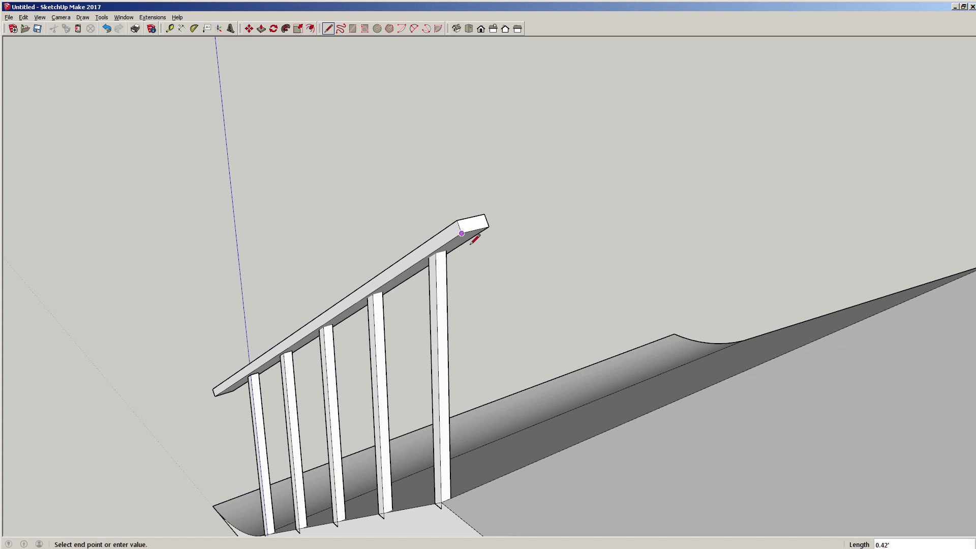
scroll(478, 240, "down", 3)
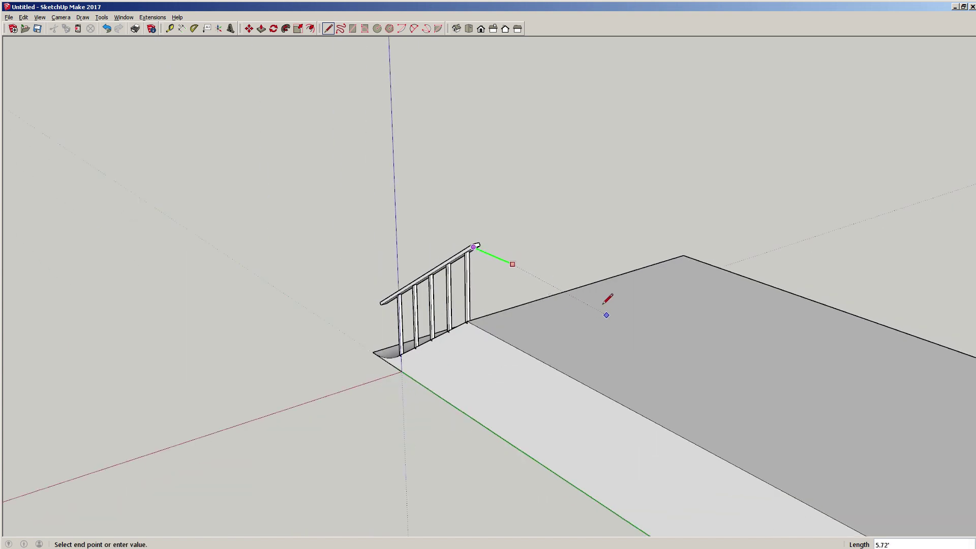
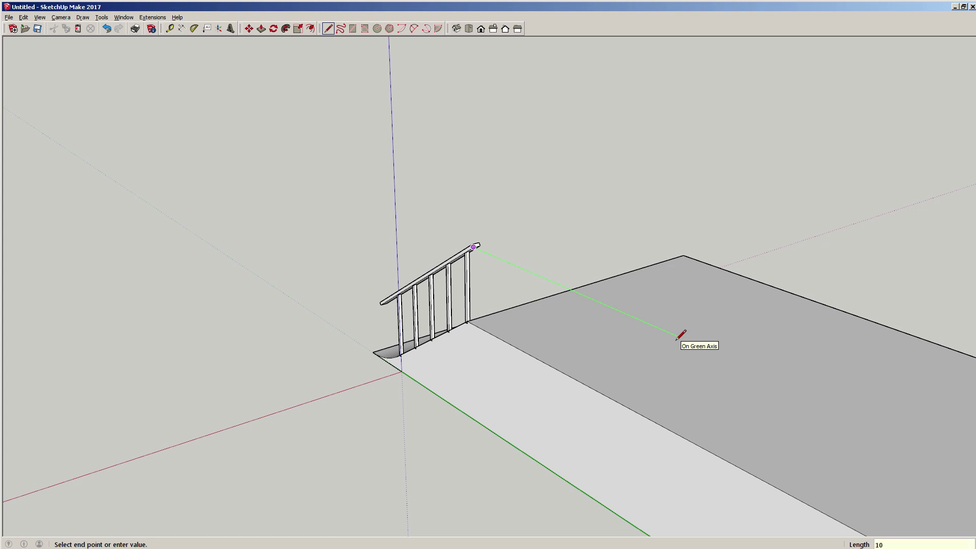
key("Return")
Draw a short line along the red axis and a long line back to the handrail end's other corner, closing a narrow strip face.
middle_click(571, 342)
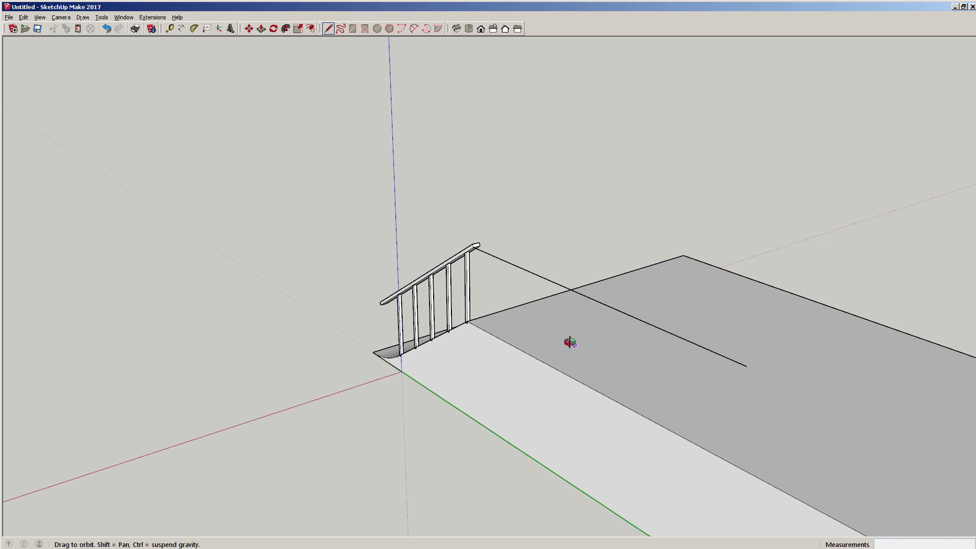
mouse_move(570, 342)
middle_mouse_down()
mouse_move(532, 273)
mouse_move(473, 270)
mouse_move(585, 302)
mouse_move(504, 342)
middle_mouse_up()
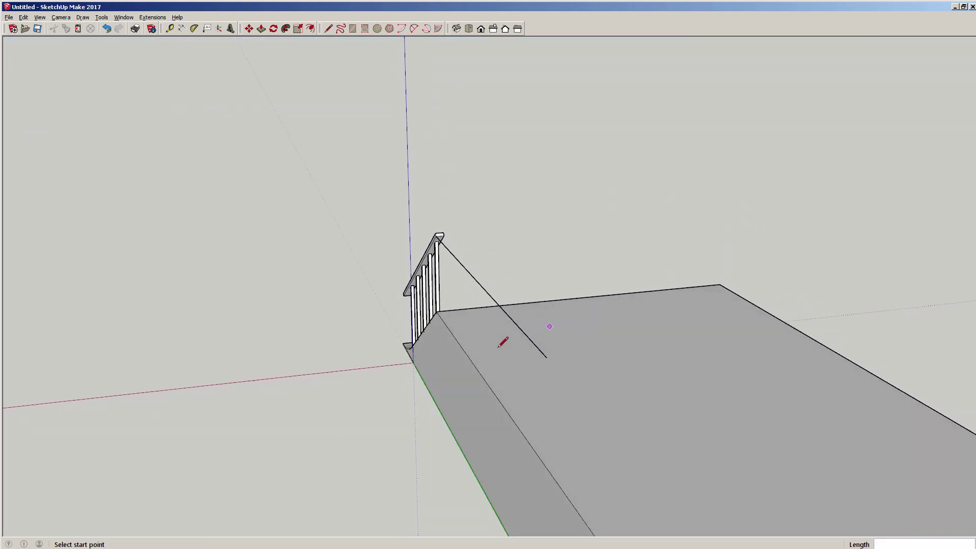
left_click(541, 356)
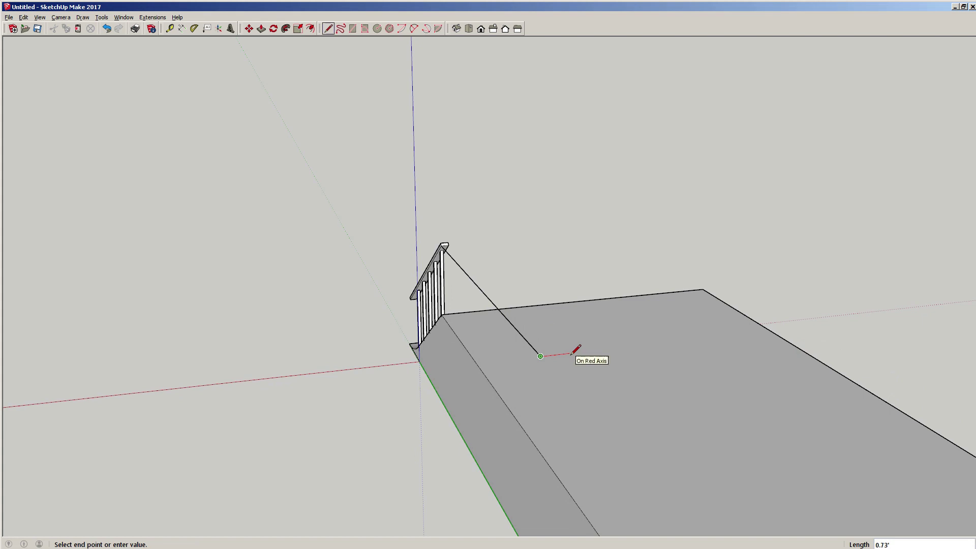
scroll(457, 239, "up", 4)
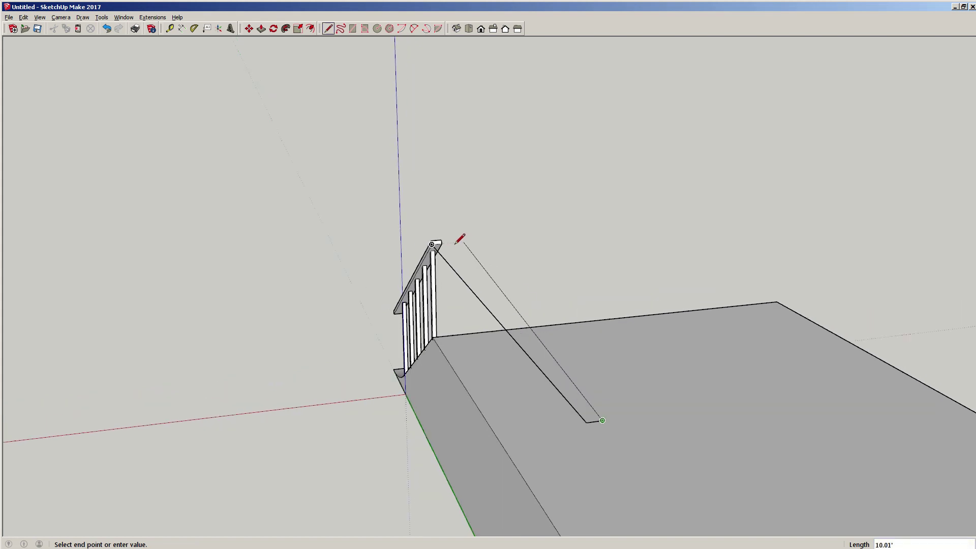
left_click(434, 244)
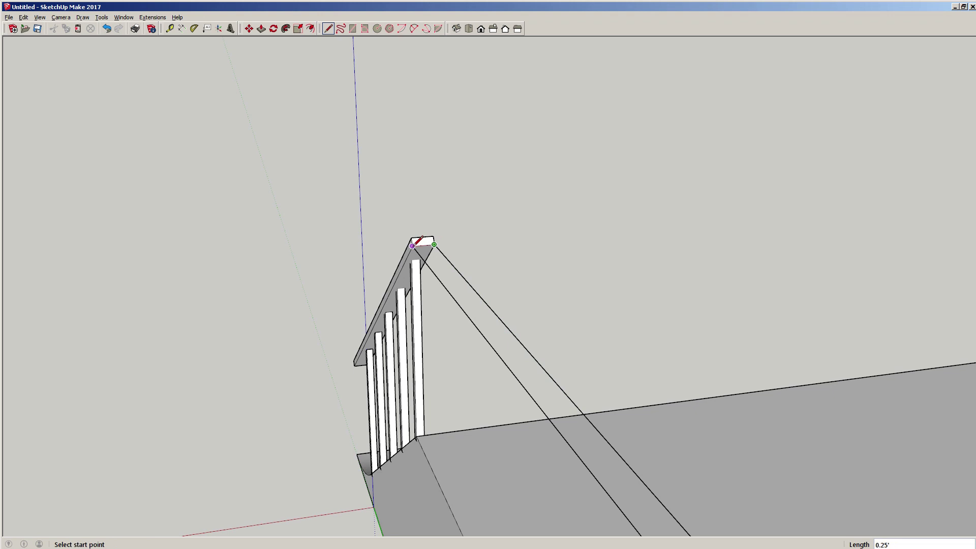
key("space")
scroll(455, 277, "down", 3)
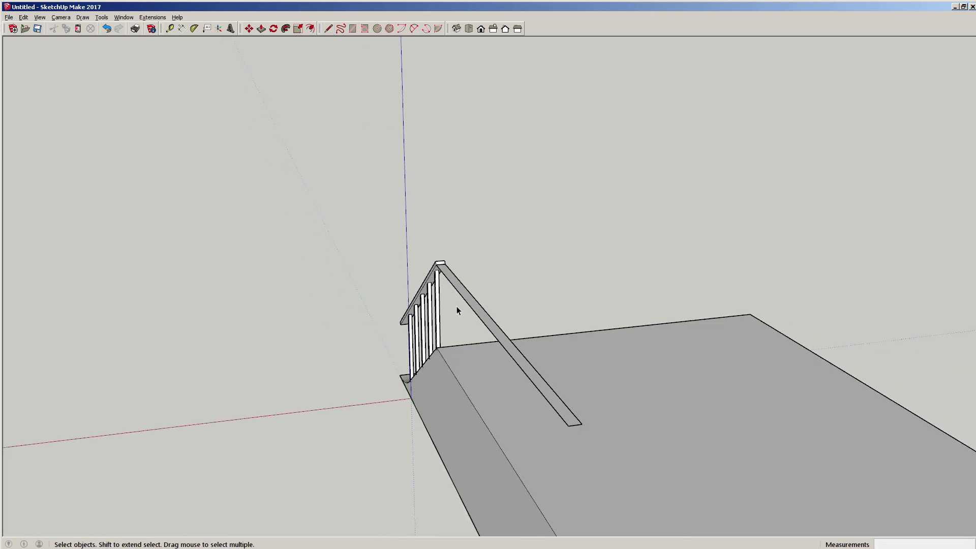
Push/Pull the narrow strip face upward 0.10' to form a horizontal rail.
key("p")
left_click(482, 315)
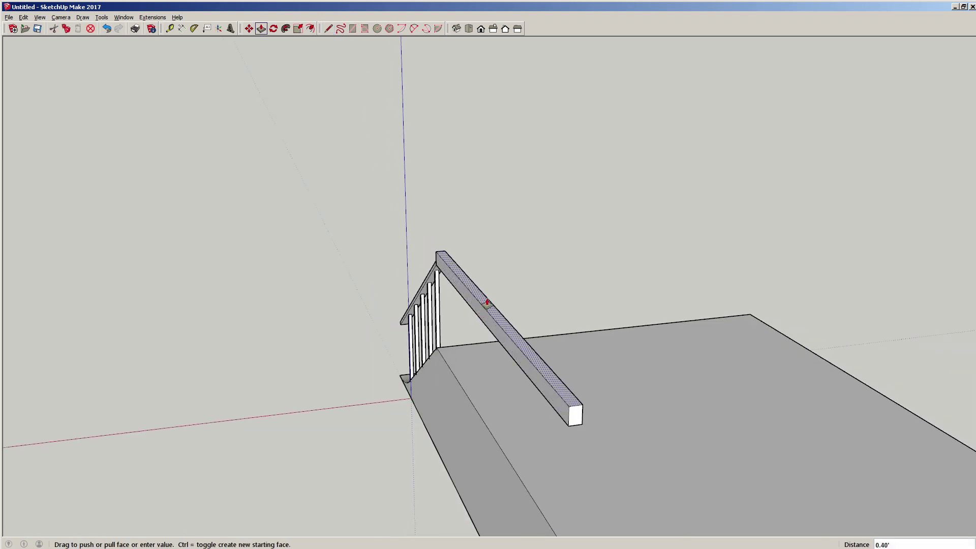
left_click(489, 299)
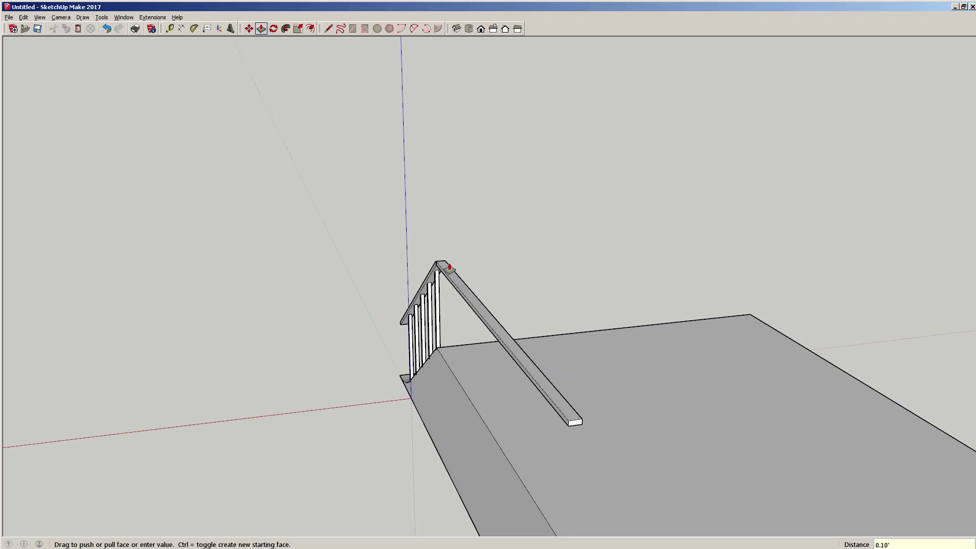
Examine the joint between the sloped handrail's upper end and the new horizontal rail from several sides.
scroll(442, 265, "up", 3)
middle_click_drag(427, 266, 425, 307)
key("space")
scroll(488, 311, "up", 3)
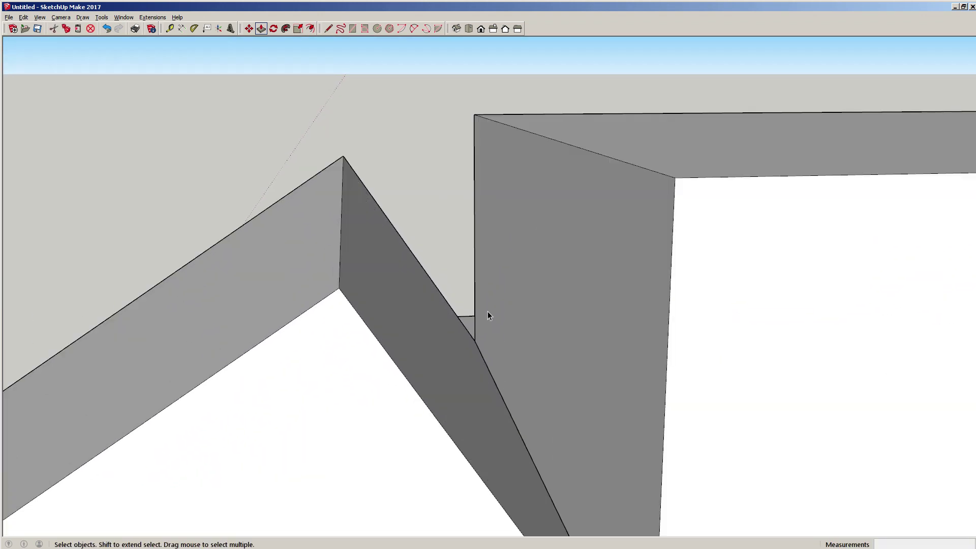
scroll(503, 323, "down", 2)
scroll(498, 329, "down", 1)
scroll(495, 336, "down", 2)
middle_click_drag(458, 366, 575, 344)
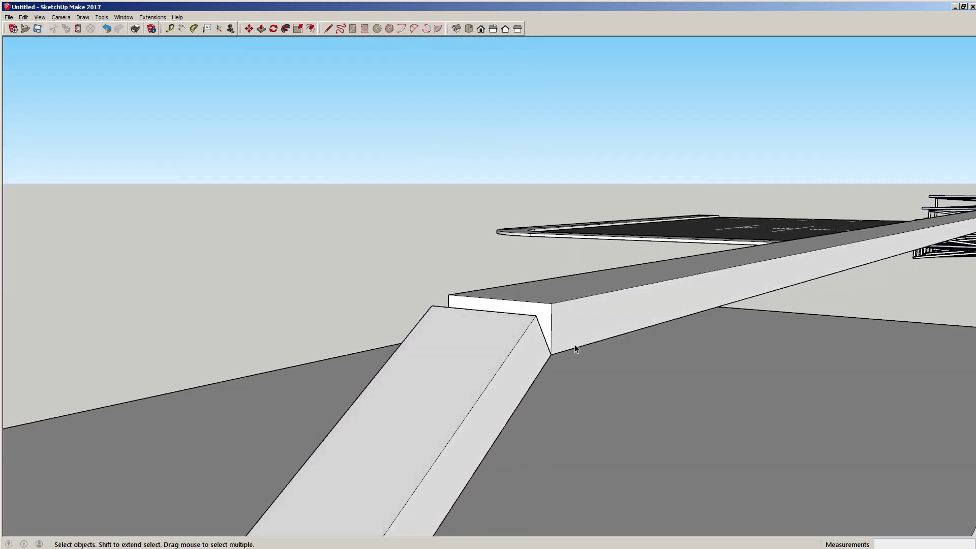
Select the whole horizontal rail and make it a group.
scroll(570, 347, "up", 2)
scroll(582, 342, "up", 2)
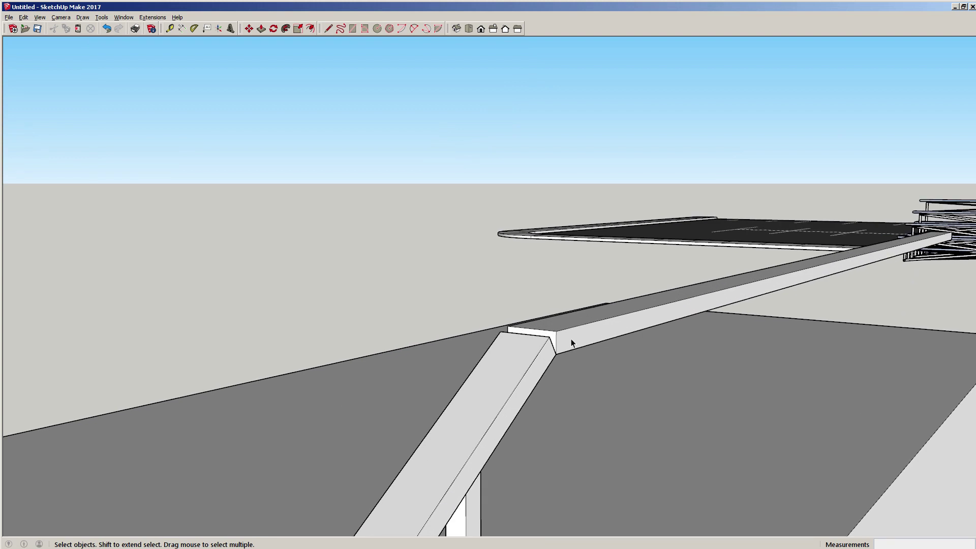
left_click(571, 340)
right_click(572, 340)
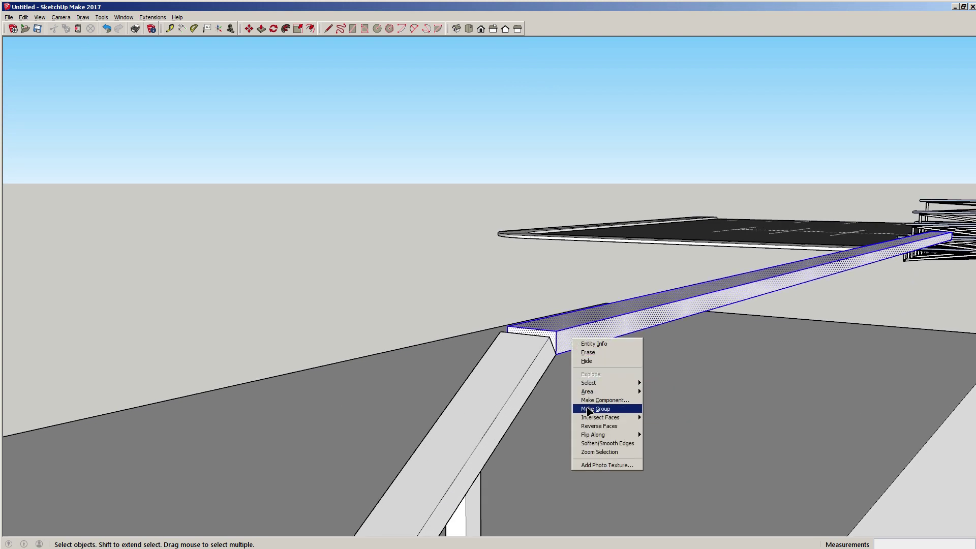
left_click(639, 417)
scroll(489, 359, "down", 3)
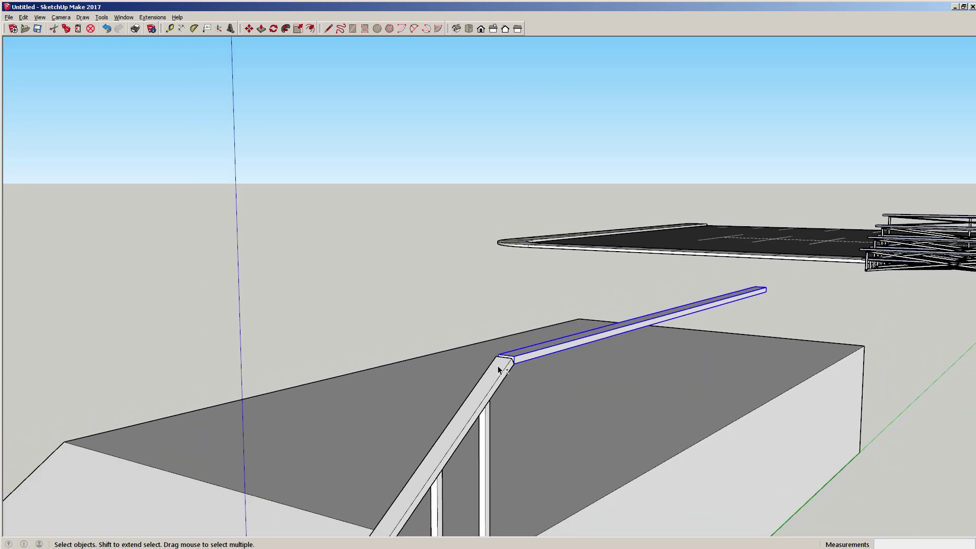
Try to draw a small post-base rectangle on the platform's edge beside the handrail's highest post, and undo it.
scroll(498, 365, "up", 4)
middle_click_drag(513, 376, 520, 356)
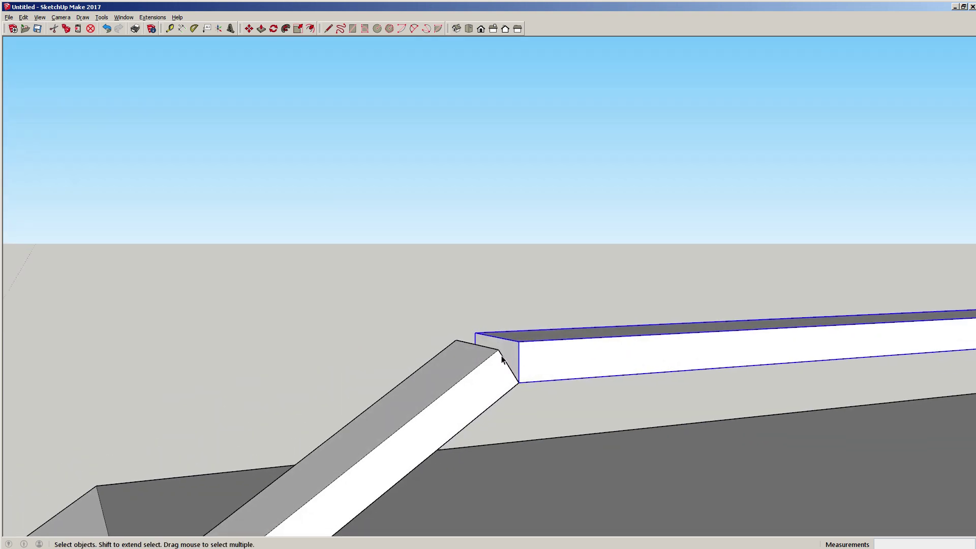
scroll(503, 351, "up", 3)
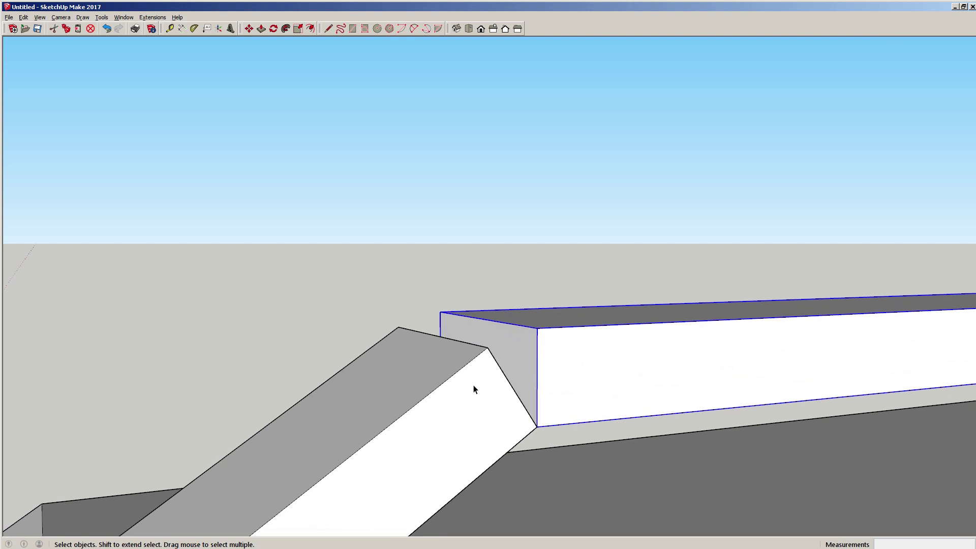
scroll(436, 399, "down", 5)
middle_click_drag(421, 424, 534, 424)
key("r")
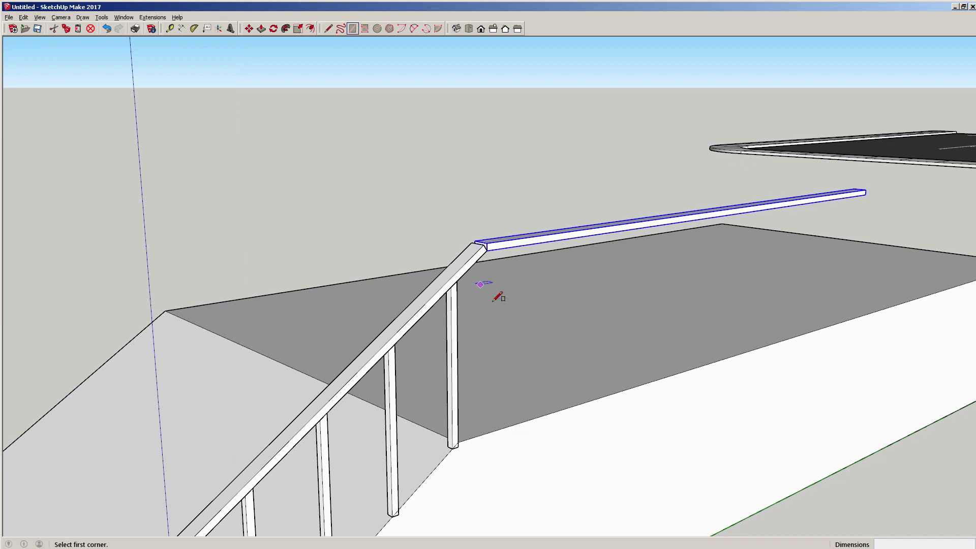
left_click(507, 427)
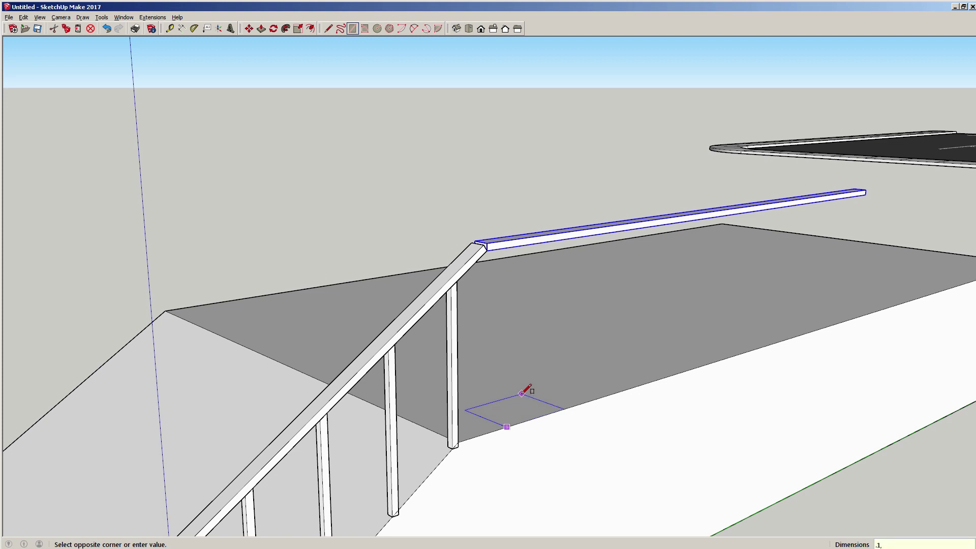
key("Return")
scroll(523, 405, "up", 5)
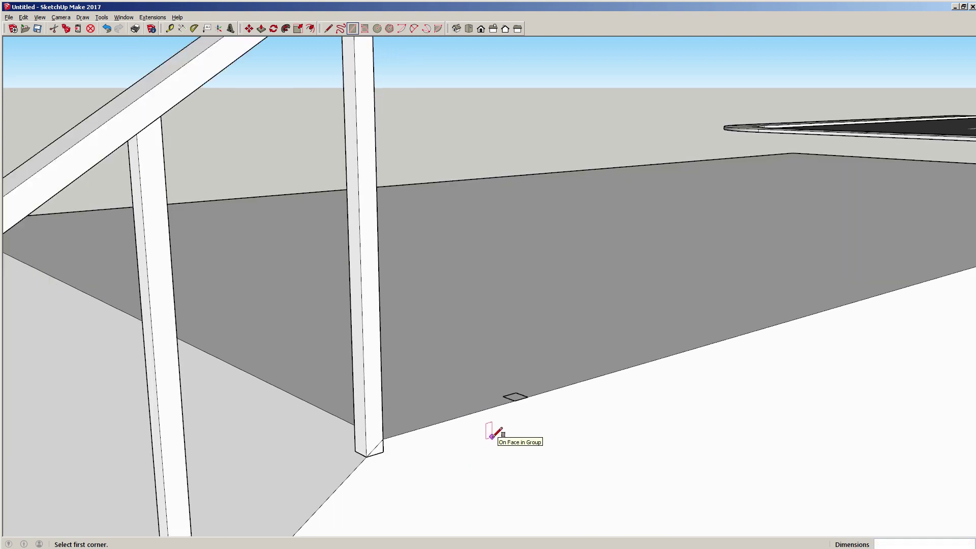
key("ctrl+z")
Draw a 0.25' by 0.25' square on the platform's top face at its edge, just past the handrail's highest post.
left_click(517, 397)
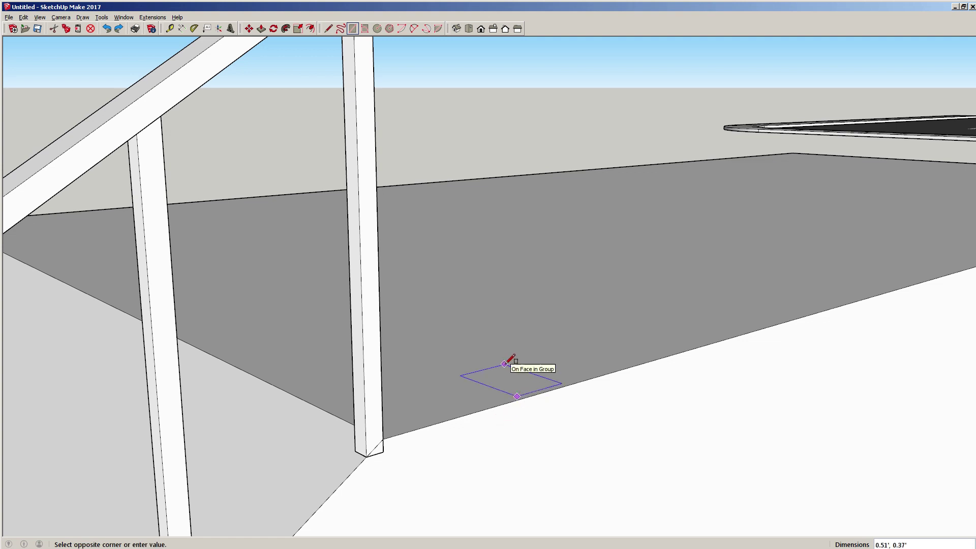
left_click(521, 392)
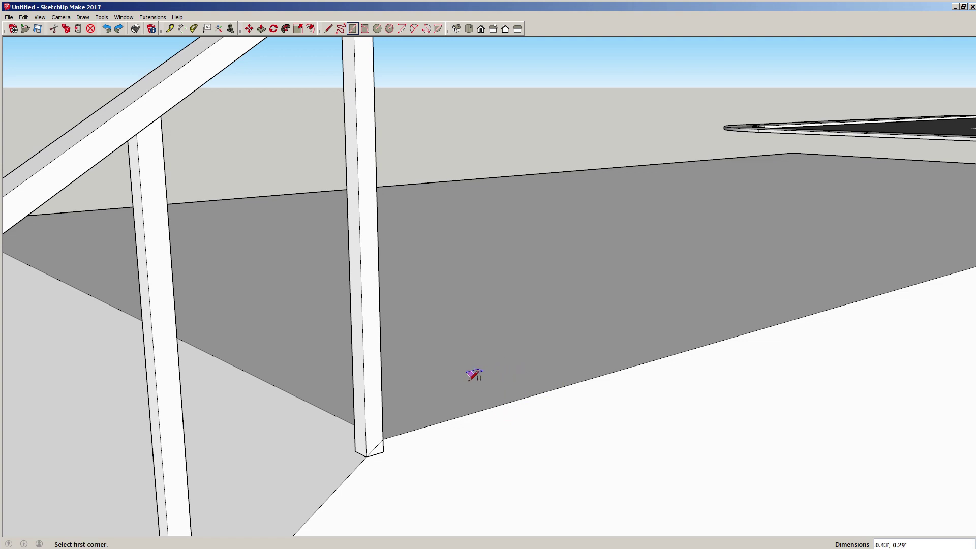
left_click(514, 401)
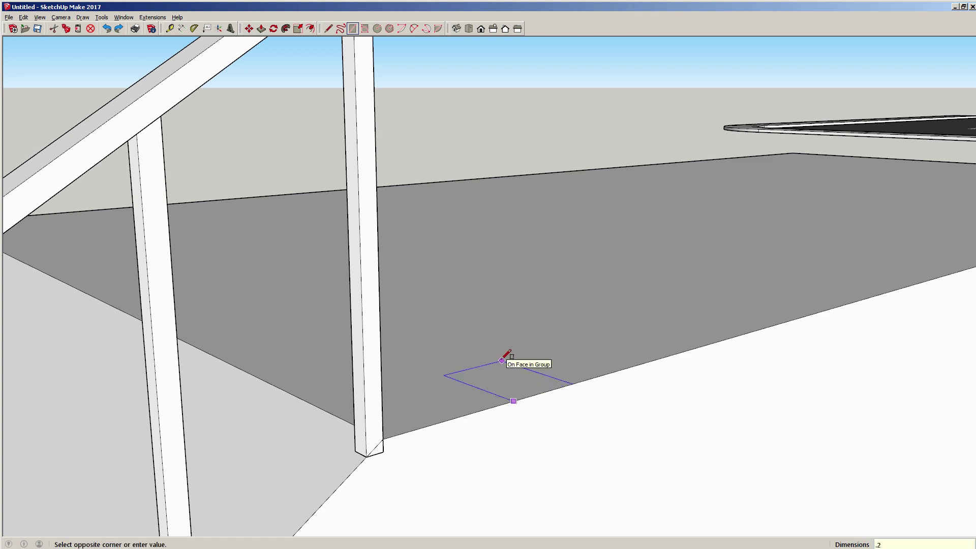
type(".25,.25")
key("Return")
middle_click_drag(403, 453, 488, 482)
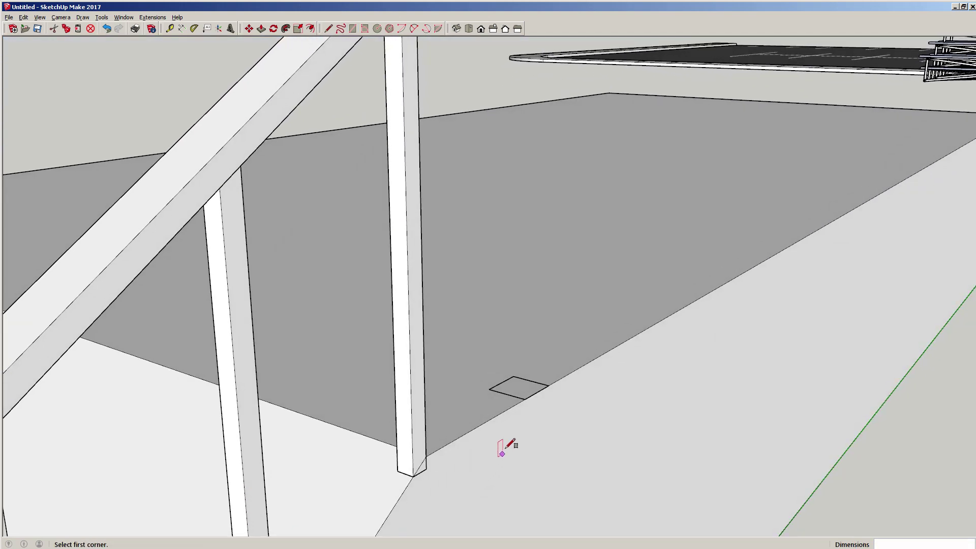
Undo the 0.25' square and draw a 0.1' by 0.1' square in its place on the platform's edge.
key("ctrl+z")
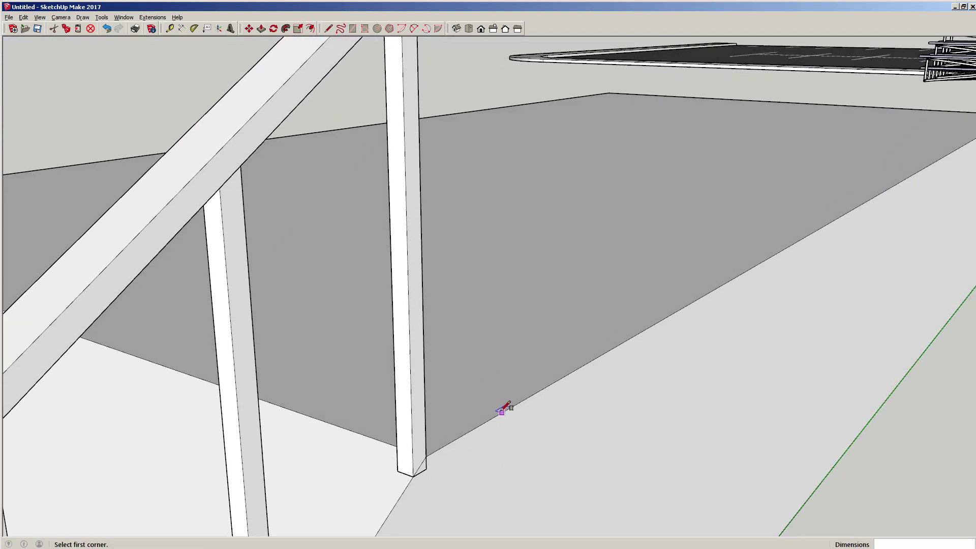
left_click(502, 413)
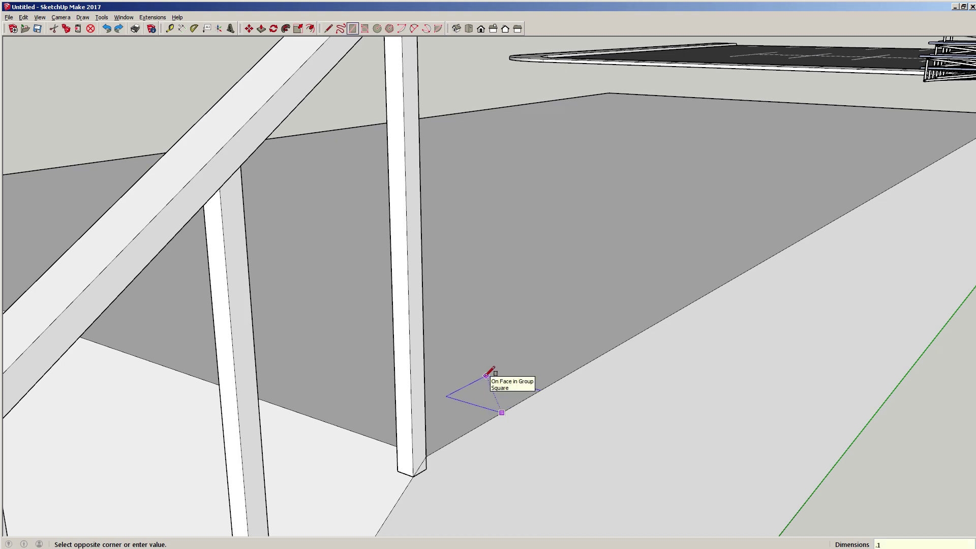
type(".1,.1")
key("Return")
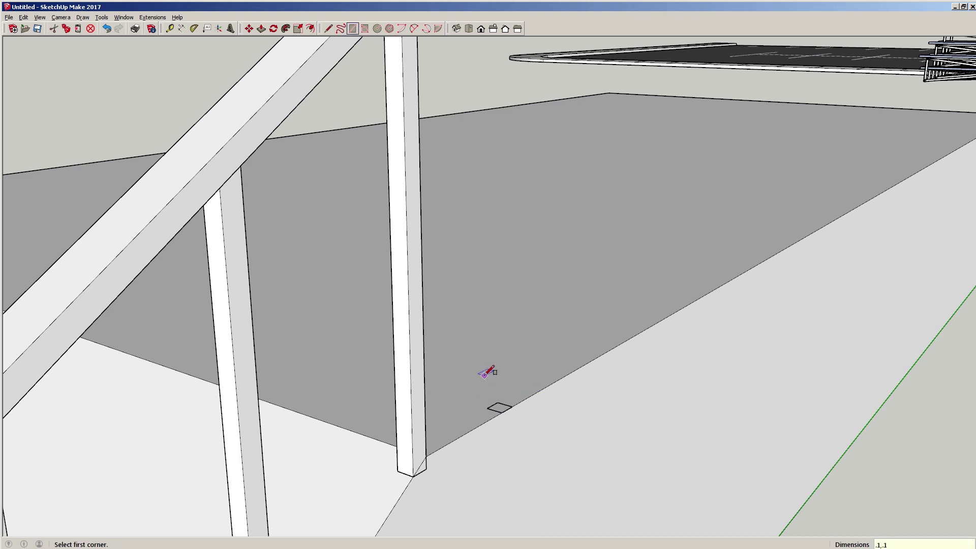
Push/Pull the small square straight up to the underside of the horizontal rail to form a post.
key("p")
left_click(499, 409)
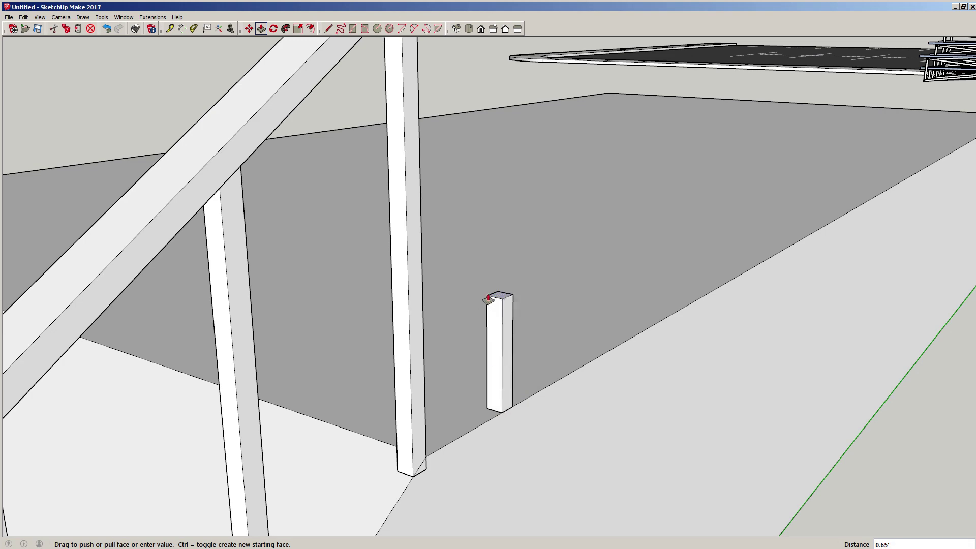
scroll(496, 297, "down", 3)
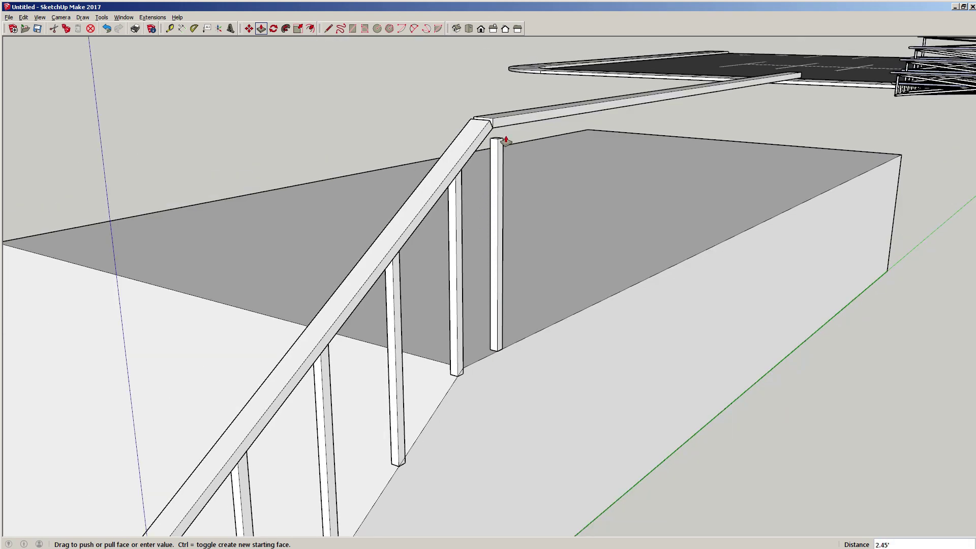
left_click(503, 131)
Select the whole new post under the horizontal rail and make it a group.
middle_click_drag(497, 275, 176, 366)
middle_click_drag(493, 366, 437, 327)
key("space")
left_click(463, 293)
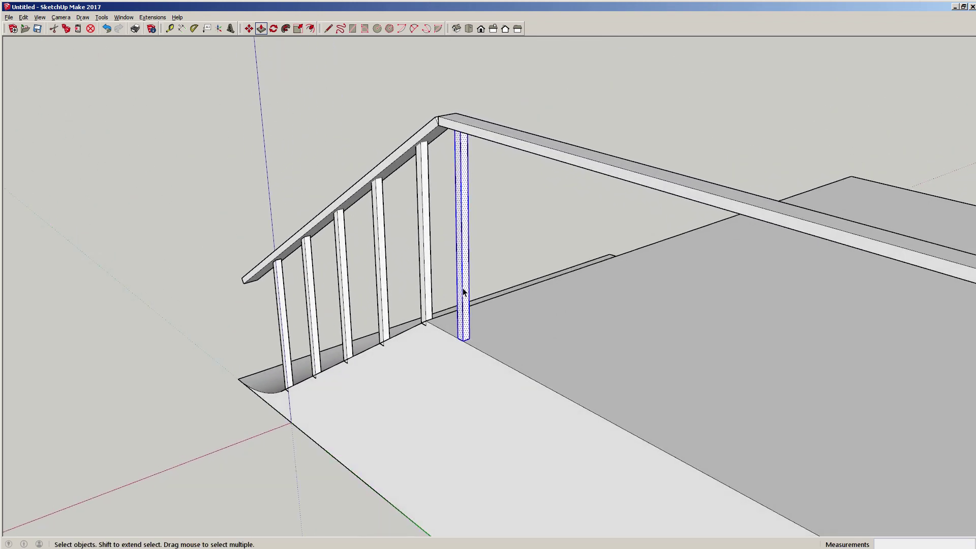
right_click(463, 293)
left_click(489, 361)
Examine the new post's base on the platform edge and its top at the rail joint from several sides.
middle_click_drag(427, 349, 445, 392)
scroll(365, 424, "up", 3)
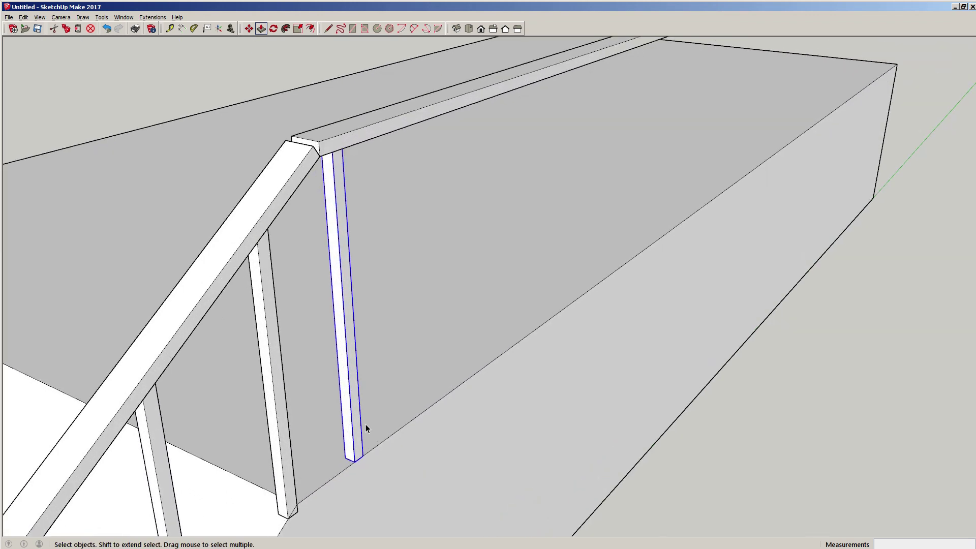
scroll(365, 424, "up", 1)
middle_click_drag(365, 424, 467, 401, "shift")
middle_click_drag(438, 235, 455, 293, "shift")
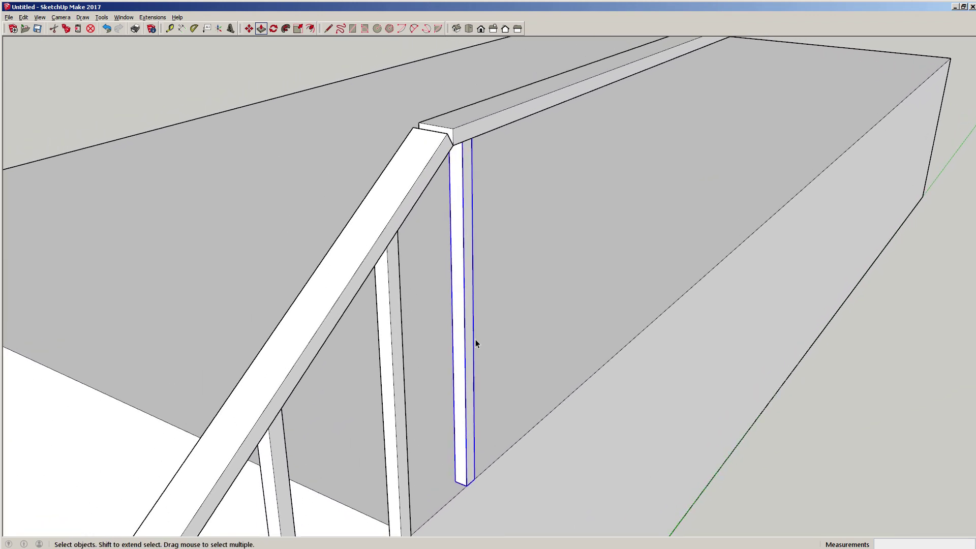
scroll(477, 351, "down", 3)
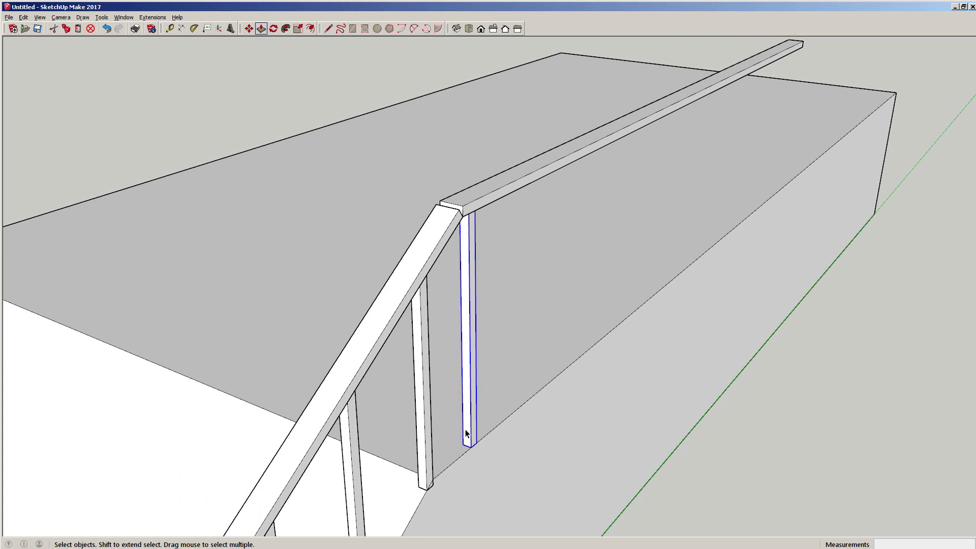
scroll(476, 444, "up", 2)
scroll(478, 450, "up", 4)
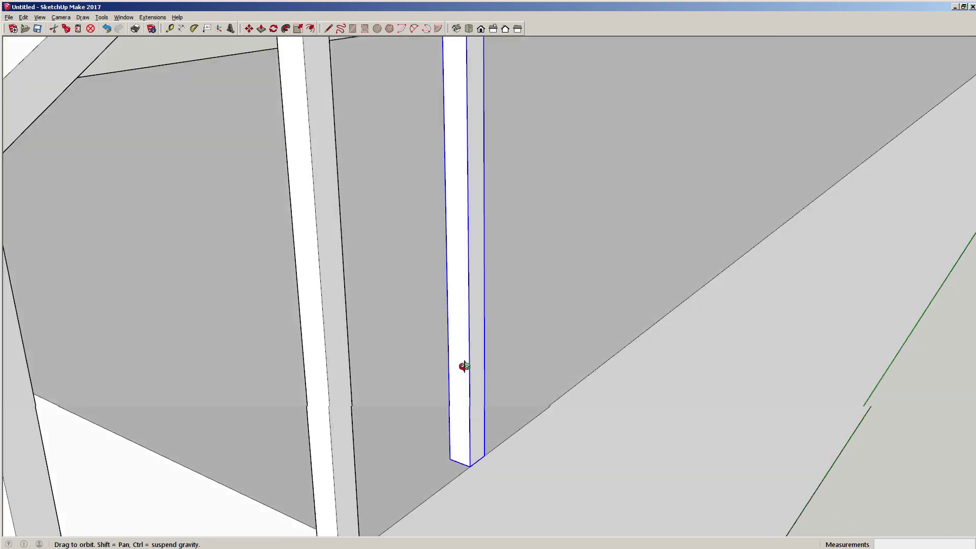
middle_click_drag(465, 366, 395, 411)
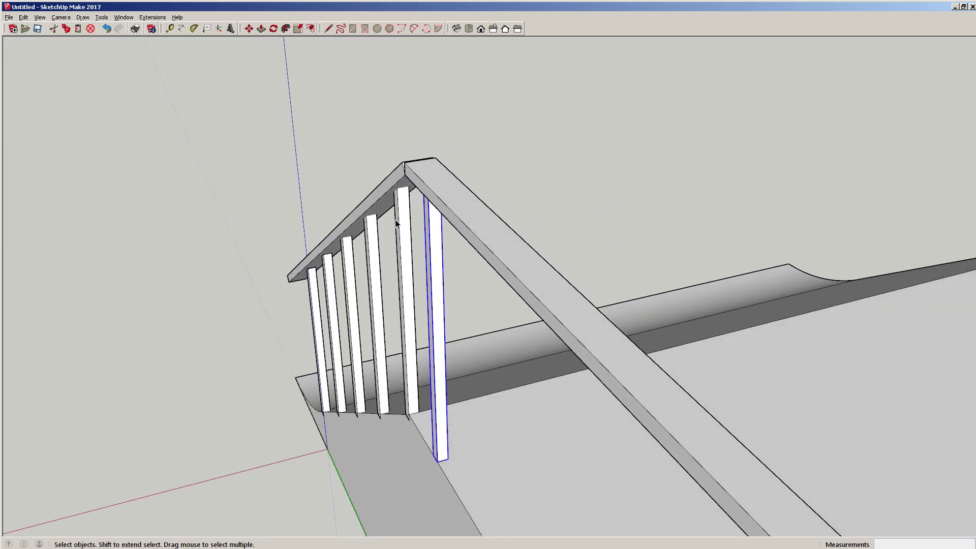
middle_click_drag(416, 466, 622, 461)
scroll(630, 473, "down", 3)
Copy the post group 2' along the platform's edge toward the horizontal rail's free end.
key("m")
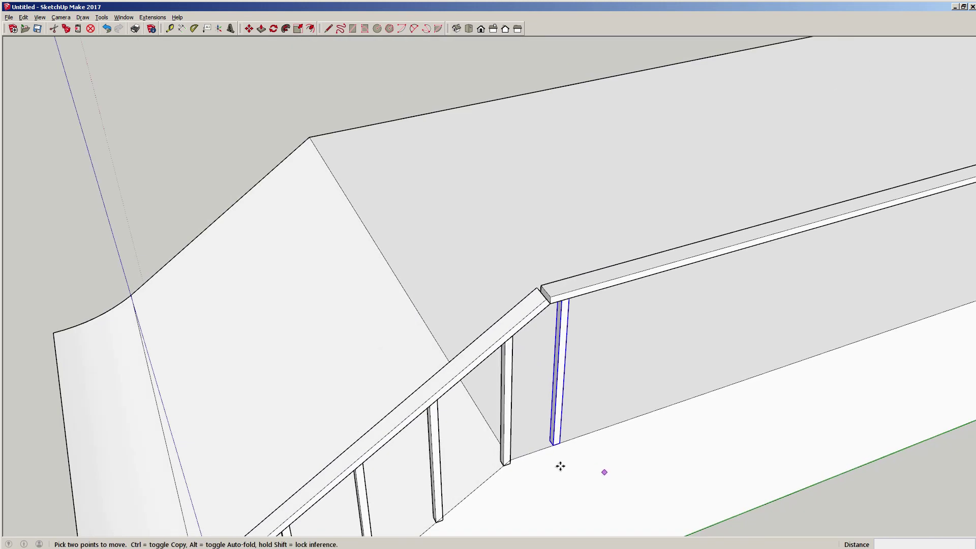
scroll(554, 449, "up", 3)
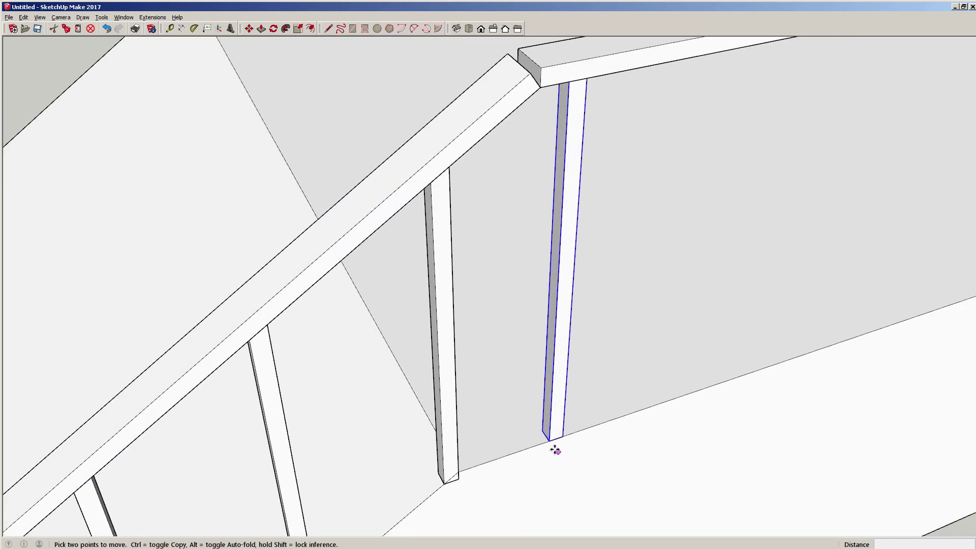
left_click(551, 441)
scroll(551, 442, "down", 2)
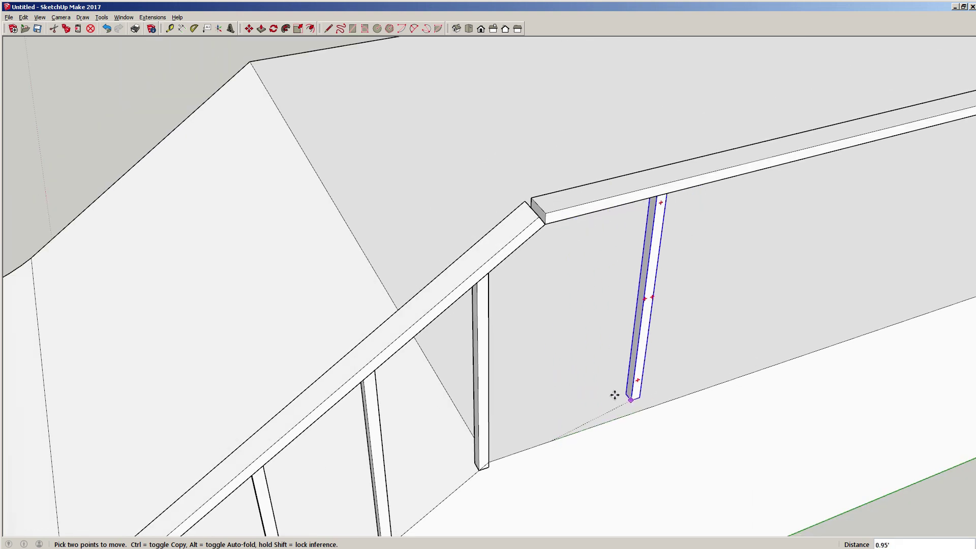
scroll(580, 384, "down", 2)
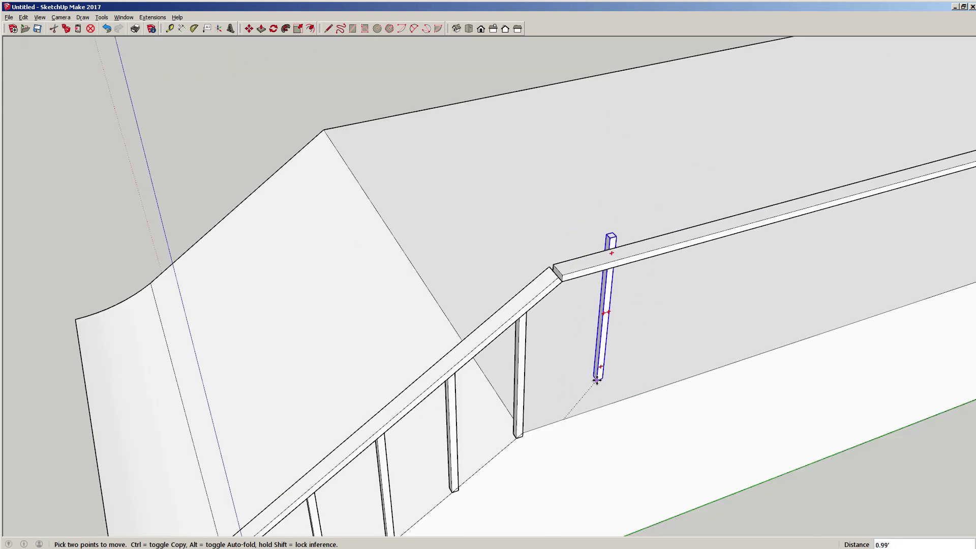
key("ctrl")
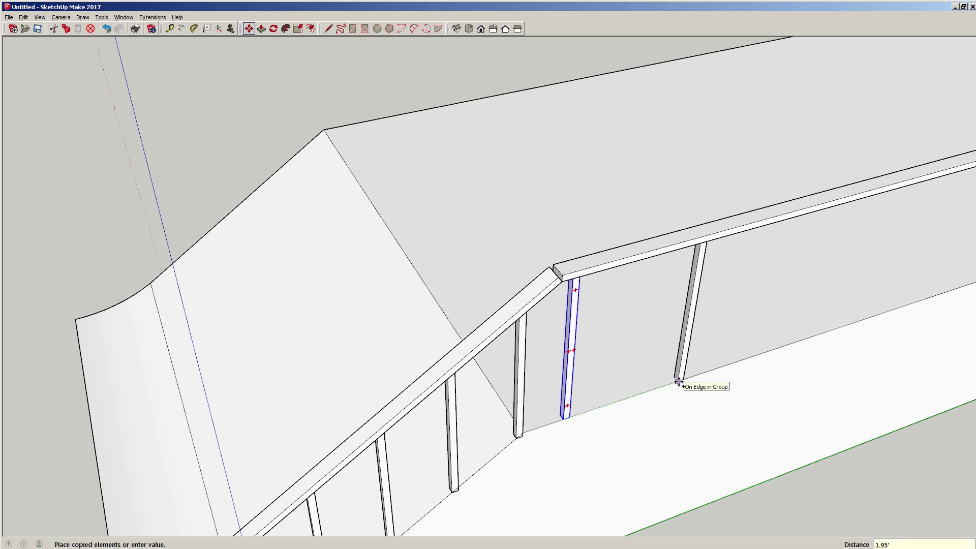
key("Return")
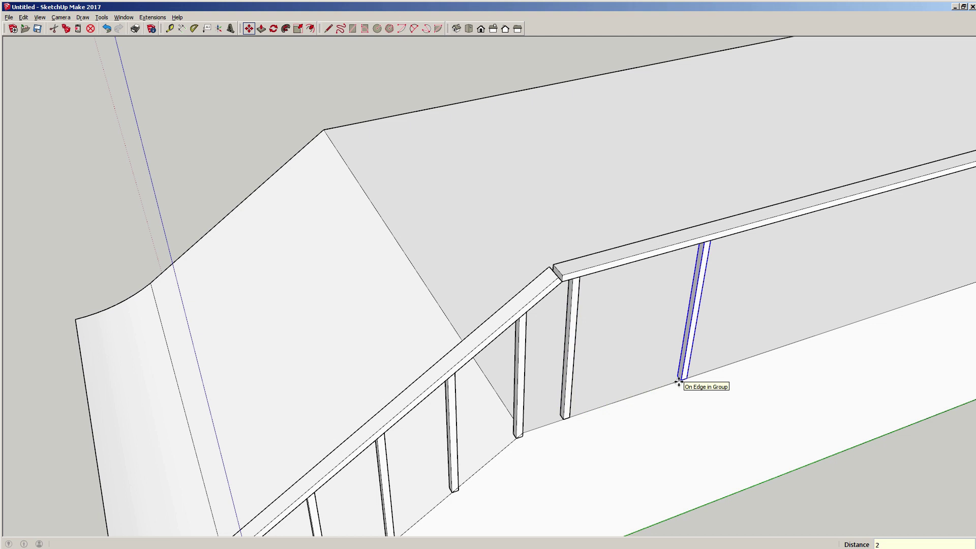
Multiply the post copy to four evenly spaced copies at 2' intervals under the horizontal rail.
scroll(679, 407, "down", 5)
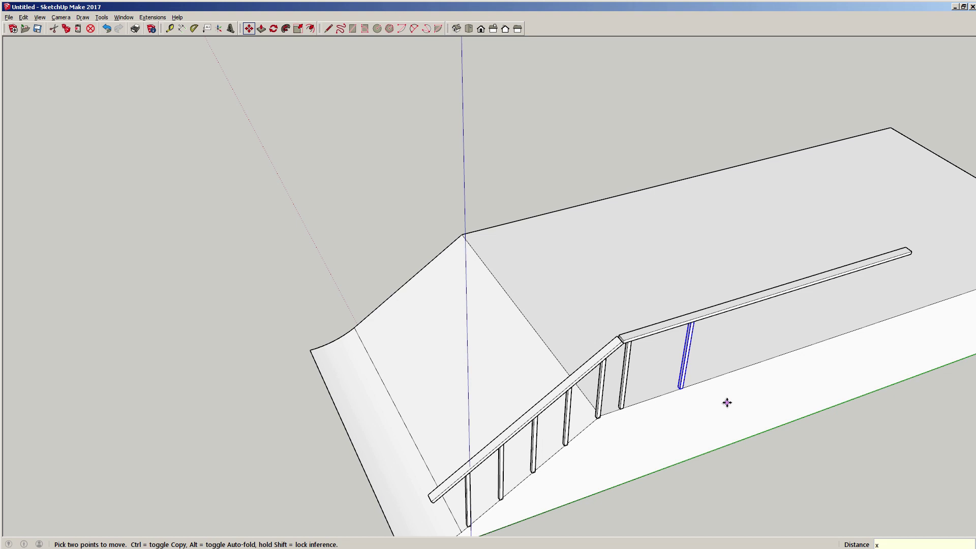
key("Return")
key("space")
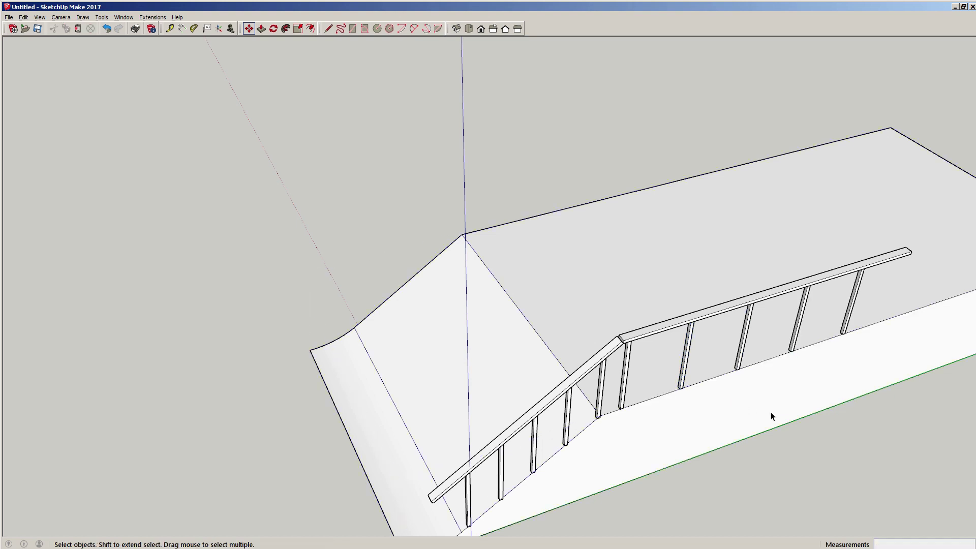
middle_click_drag(771, 412, 548, 345)
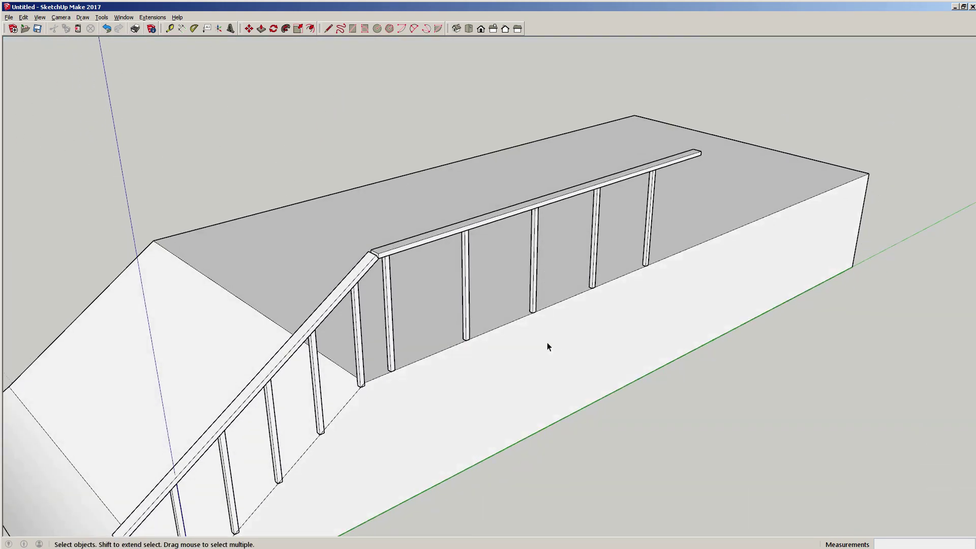
Select the five posts under the horizontal rail and move them about 0.68' along the platform's edge, away from the ramp.
left_click(387, 272)
left_click(465, 288, "shift")
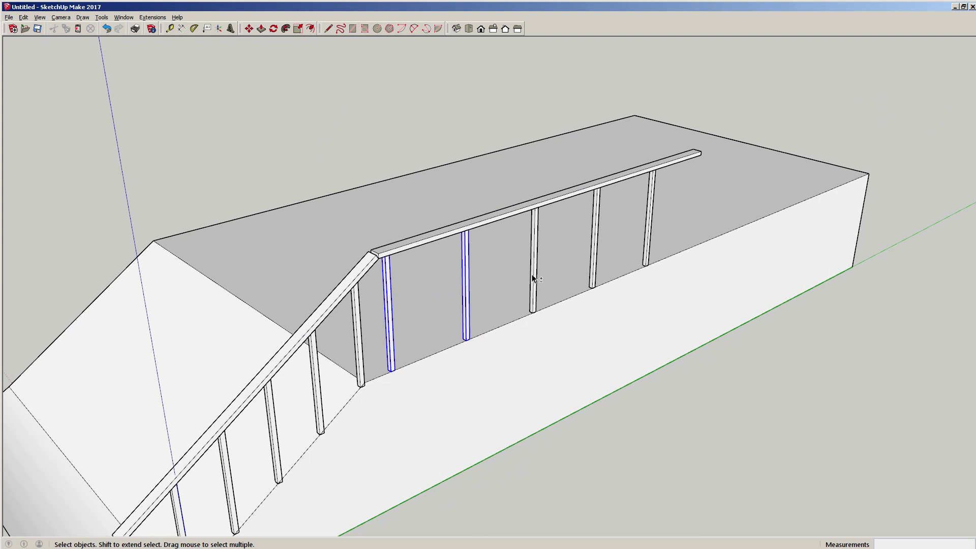
left_click(594, 243, "shift")
left_click(650, 245, "shift")
key("m")
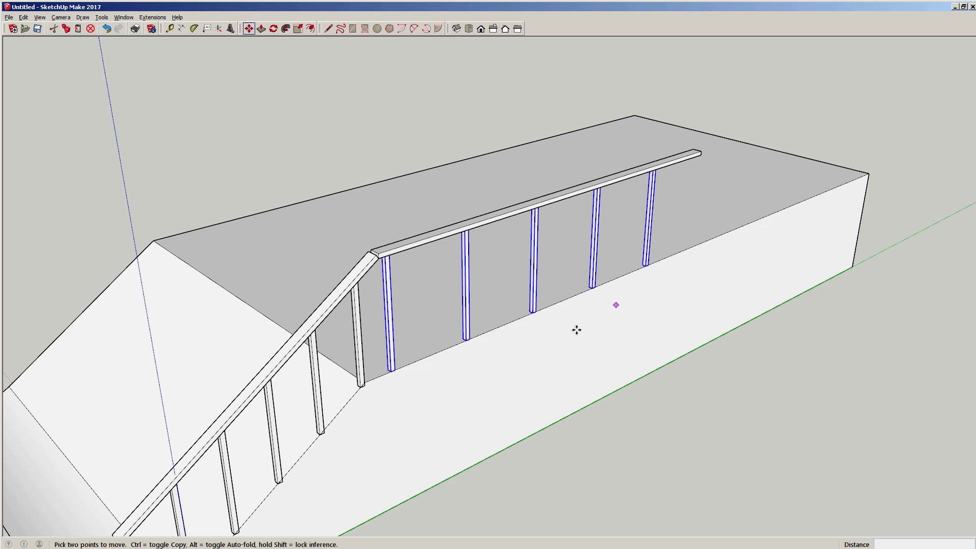
left_click(525, 384)
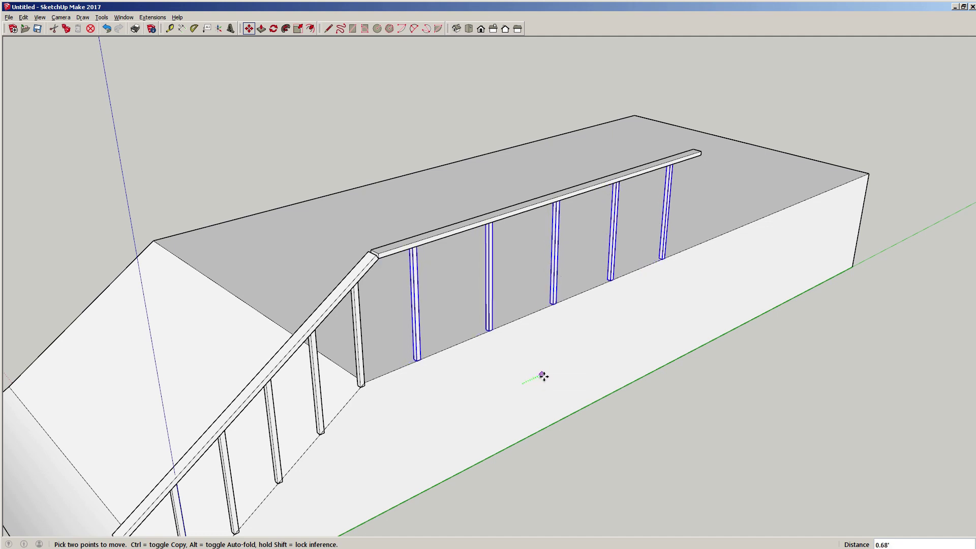
middle_click_drag(576, 356, 192, 287)
key("space")
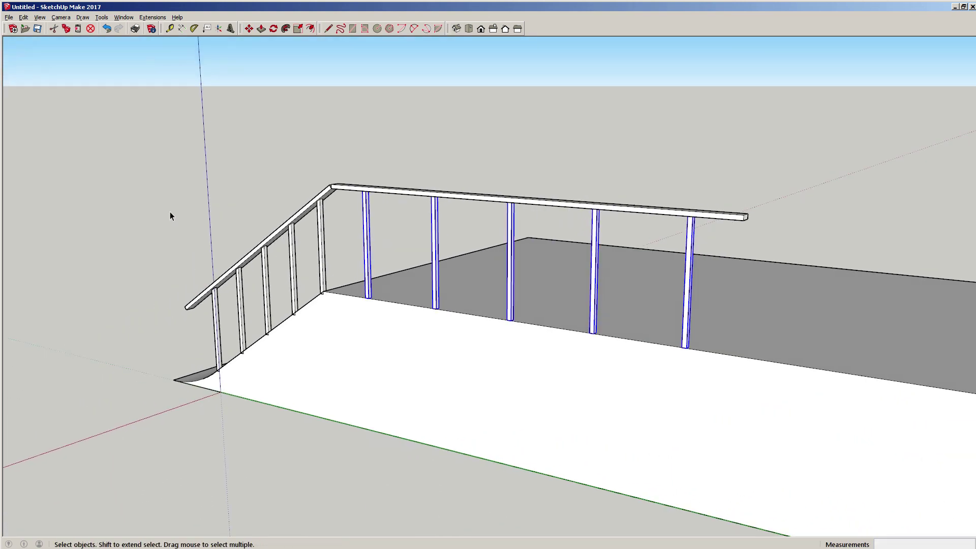
Check which handrail parts are already grouped by selecting the whole railing and then only its sloped section.
middle_click_drag(170, 212, 305, 342)
middle_click_drag(367, 259, 397, 352)
middle_click_drag(441, 319, 402, 281)
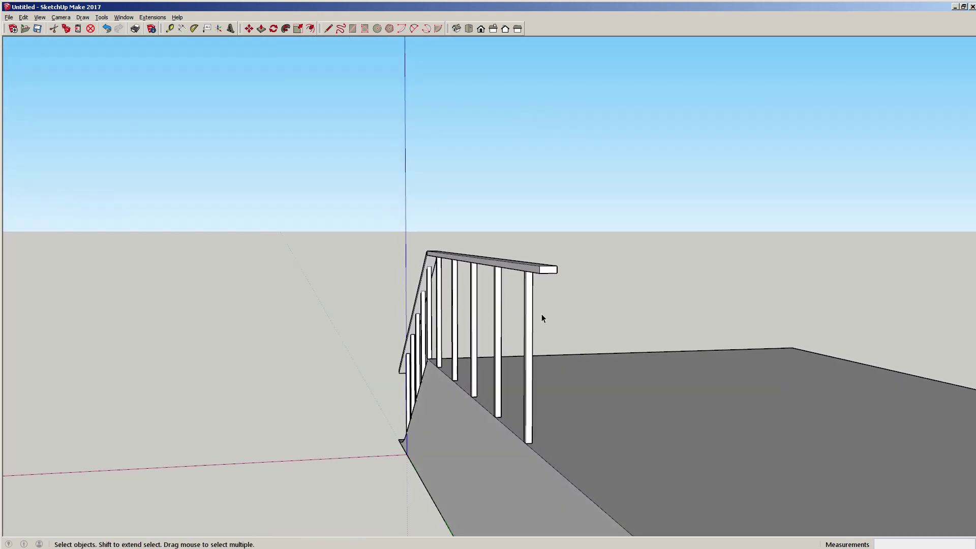
left_click_drag(396, 243, 386, 252)
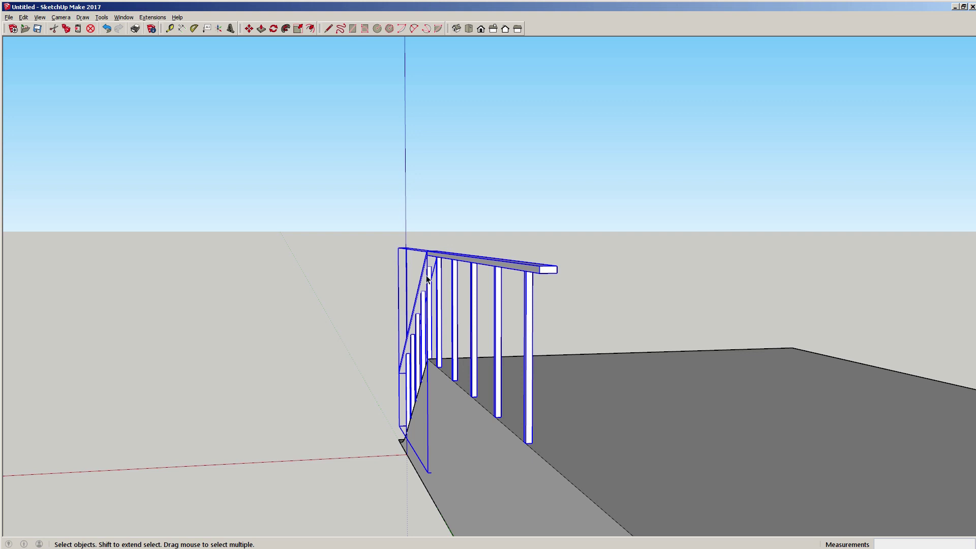
middle_click_drag(307, 321, 580, 354)
left_click(273, 294)
left_click(285, 297)
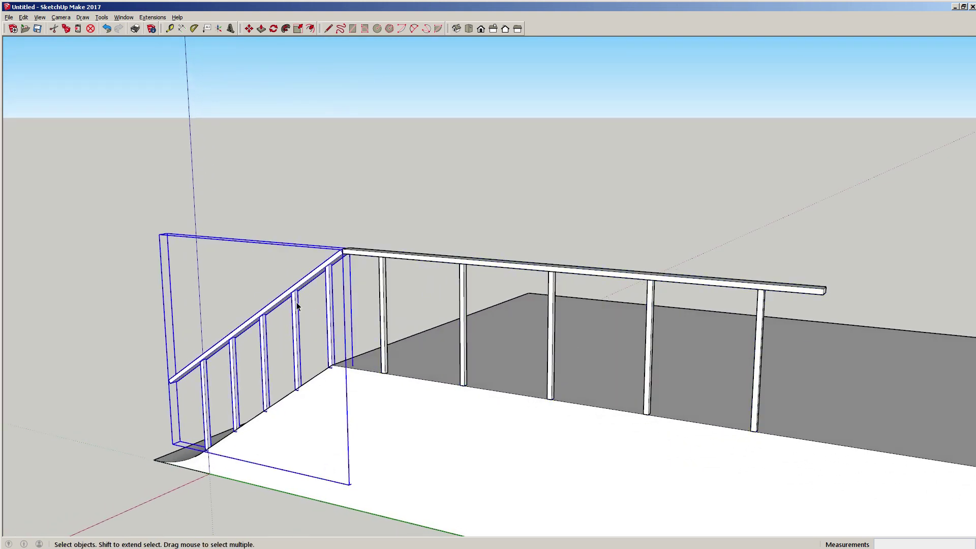
left_click(313, 217)
middle_click_drag(460, 325, 362, 315)
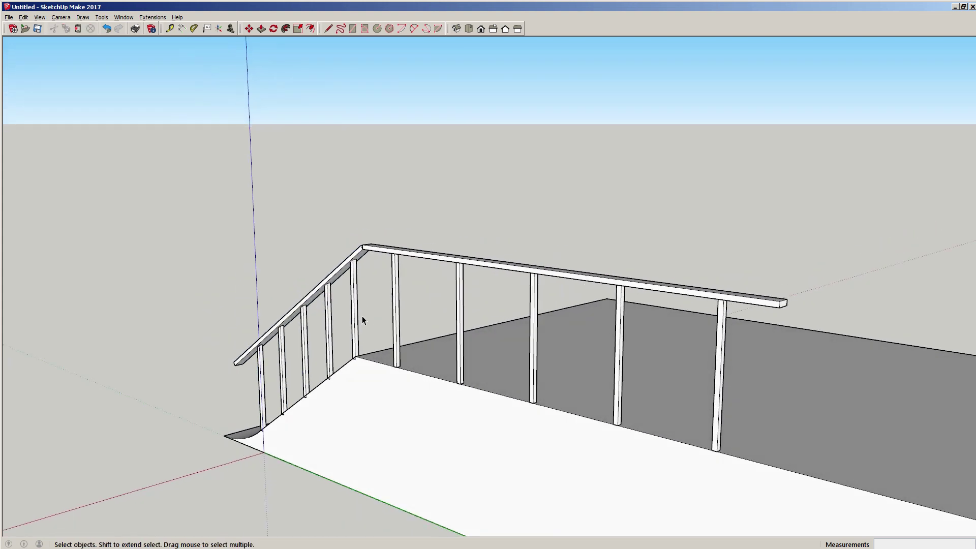
left_click(328, 289)
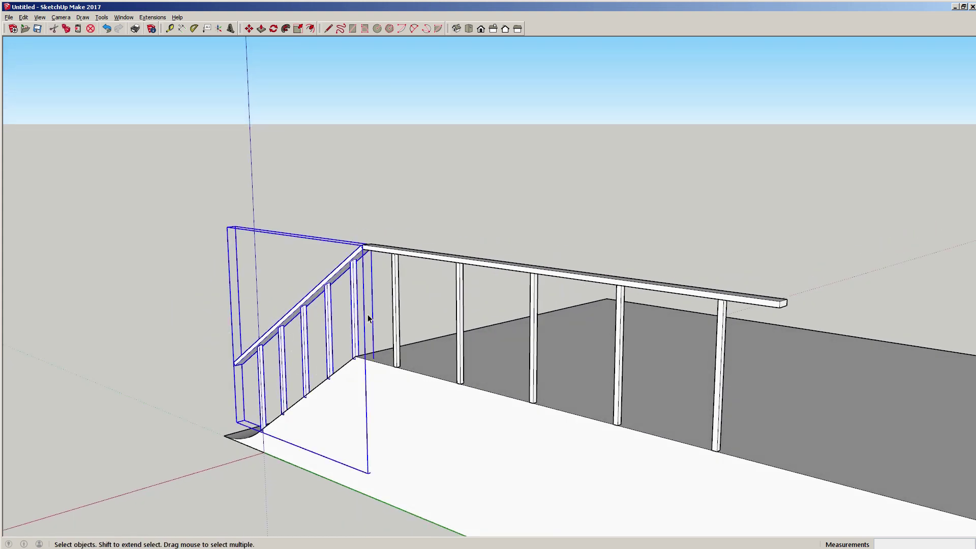
Select the sloped railing, the horizontal rail and all its posts, and make them one group.
middle_click_drag(863, 310, 529, 288)
left_click_drag(637, 312, 371, 246)
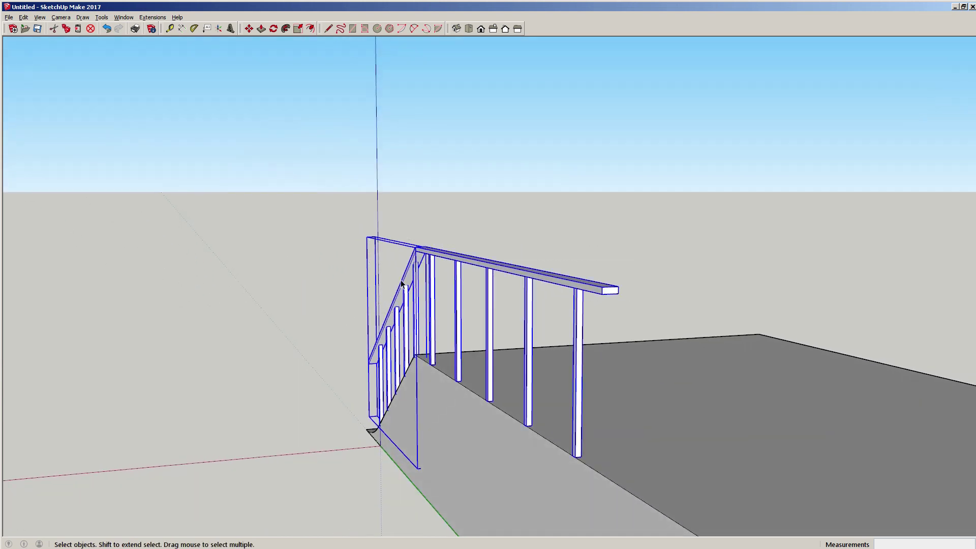
right_click(431, 262)
left_click(453, 344)
Move the combined railing group 5' across the ramp and platform, away from the side edge.
middle_click_drag(453, 343, 591, 376)
left_click(619, 357)
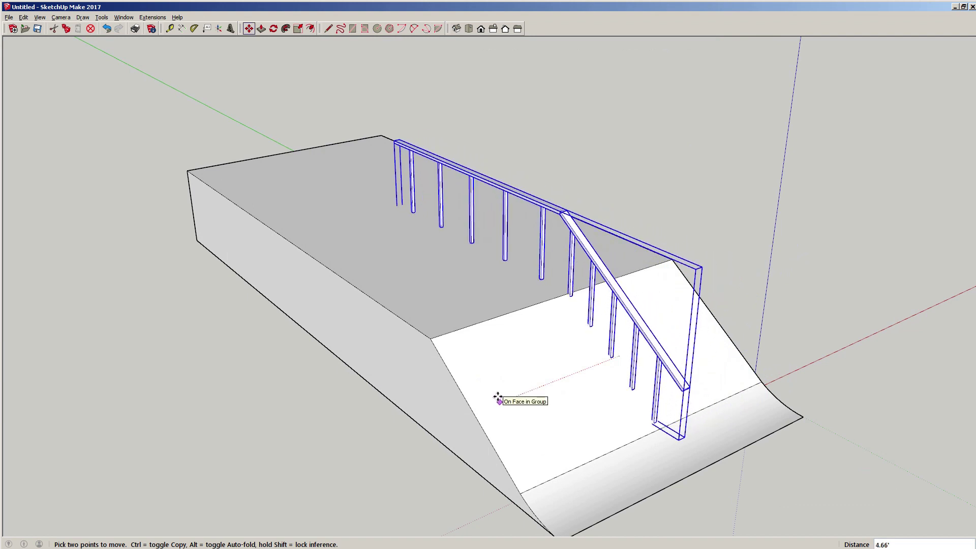
left_click(498, 397)
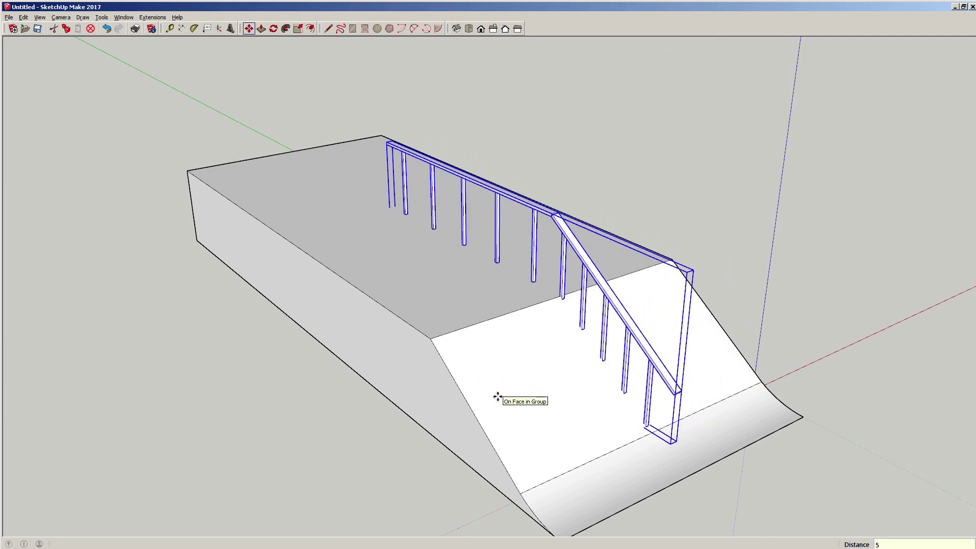
key("space")
left_click(748, 313)
Examine the railing's placement on the ramp and platform from several angles.
middle_click_drag(749, 312, 126, 260)
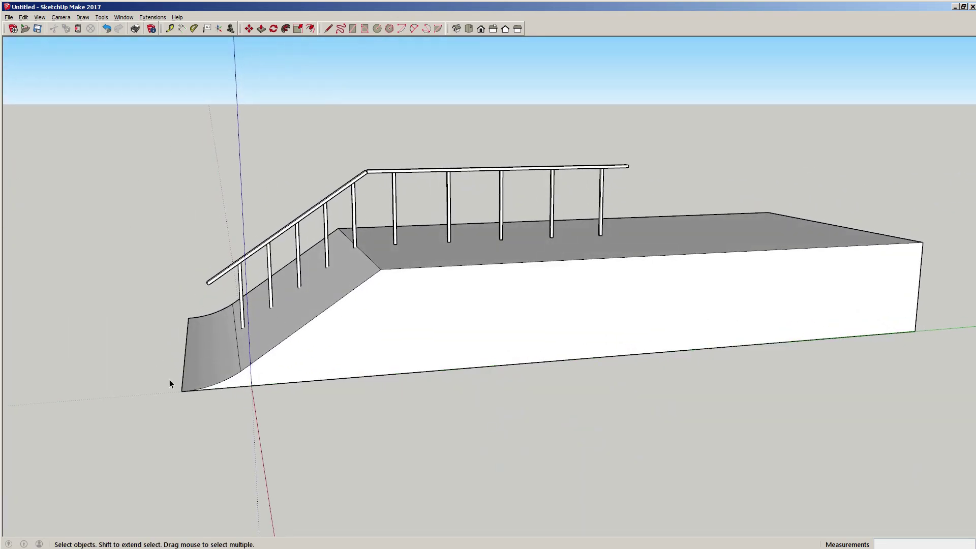
middle_click_drag(338, 294, 486, 340)
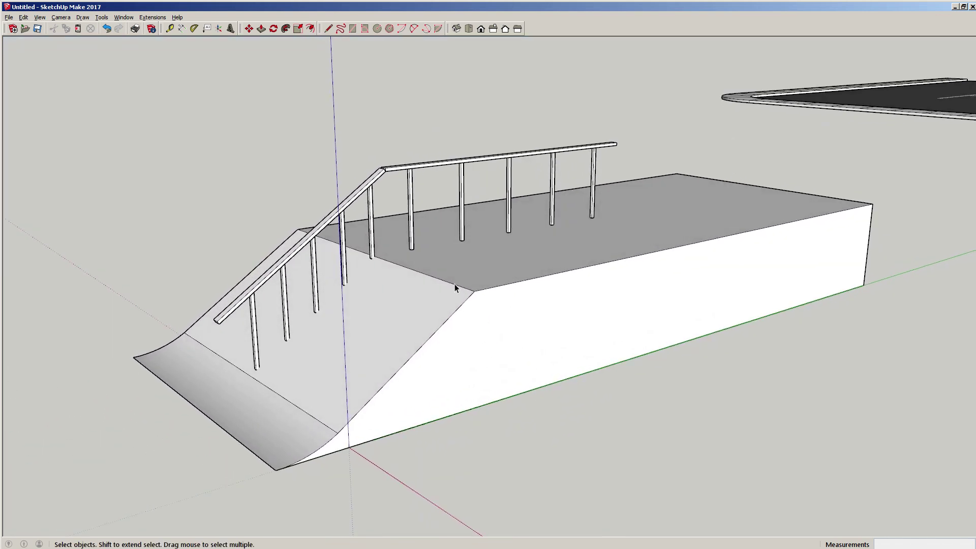
scroll(411, 239, "up", 3)
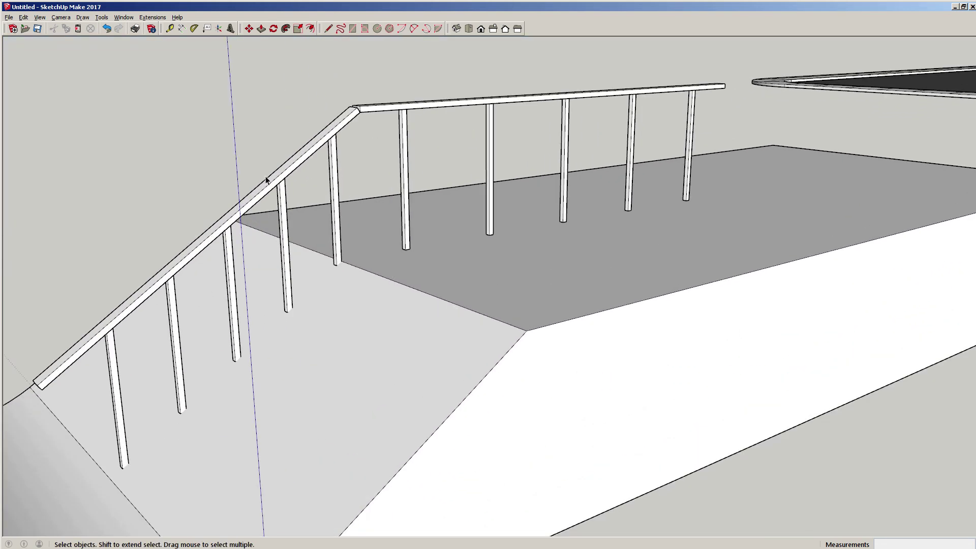
scroll(432, 239, "down", 5)
middle_click_drag(432, 239, 434, 303)
scroll(462, 339, "up", 5)
scroll(427, 328, "down", 1)
Move the railing group about 0.68' straight down so its posts sink into the ramp and platform.
left_click(418, 191)
middle_click_drag(418, 191, 450, 219)
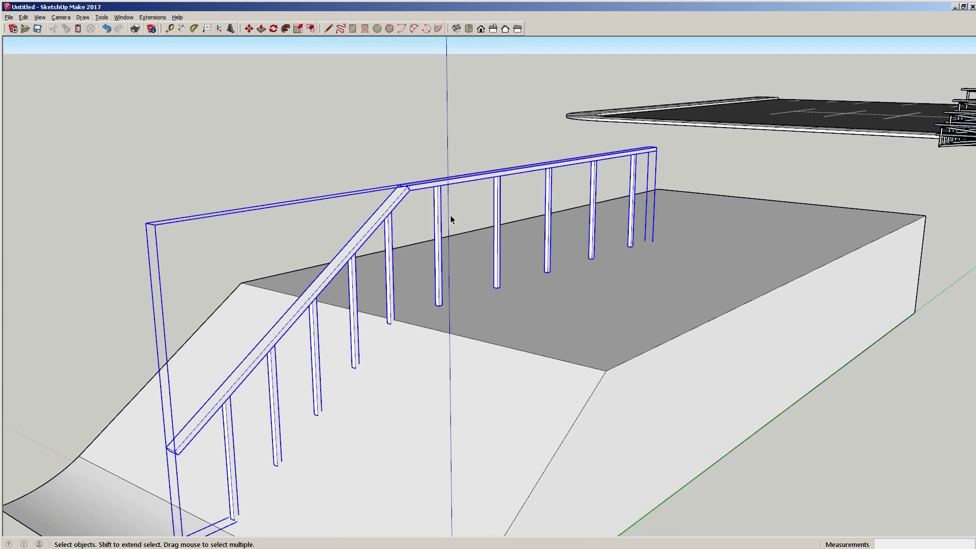
key("m")
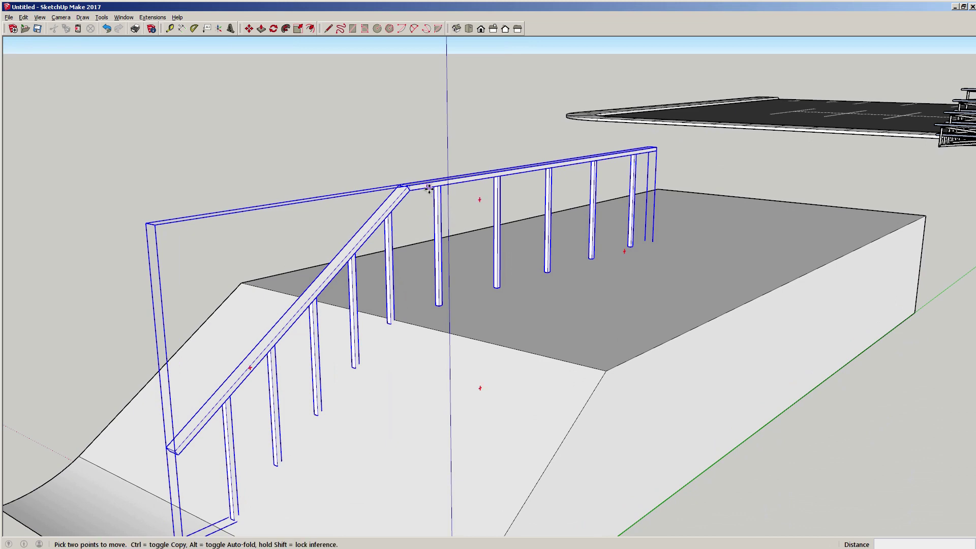
left_click(429, 224)
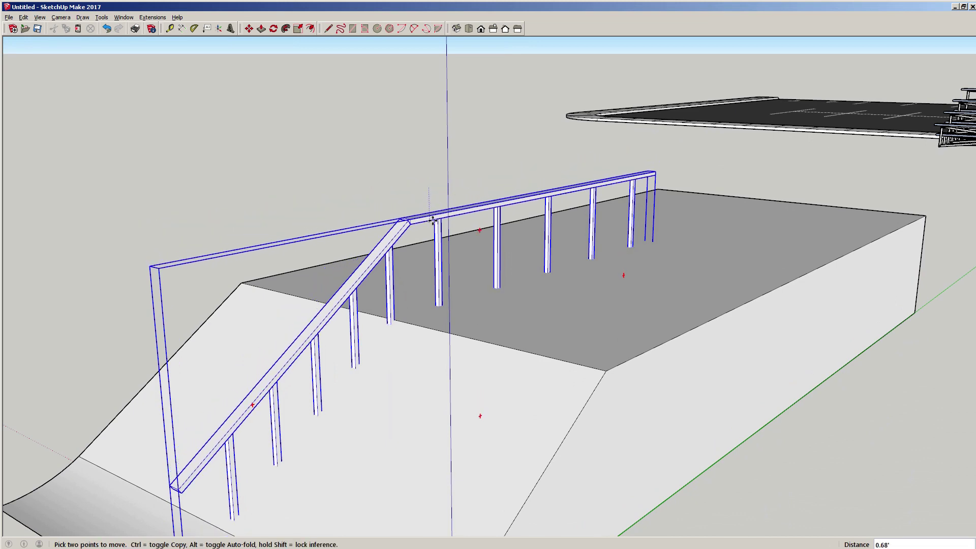
key("space")
left_click(161, 187)
Examine the lowered railing on the ramp and platform from both sides.
middle_click_drag(477, 318, 463, 304)
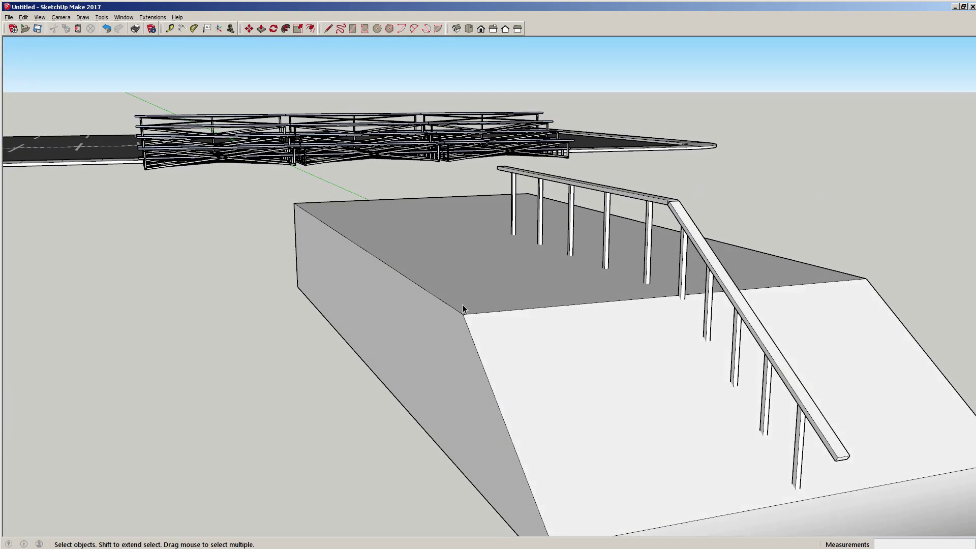
scroll(574, 334, "up", 3)
scroll(573, 334, "down", 3)
middle_click_drag(686, 364, 241, 330)
scroll(438, 367, "up", 3)
middle_click_drag(432, 362, 406, 340, "shift")
scroll(303, 333, "down", 1)
middle_click_drag(377, 338, 450, 334)
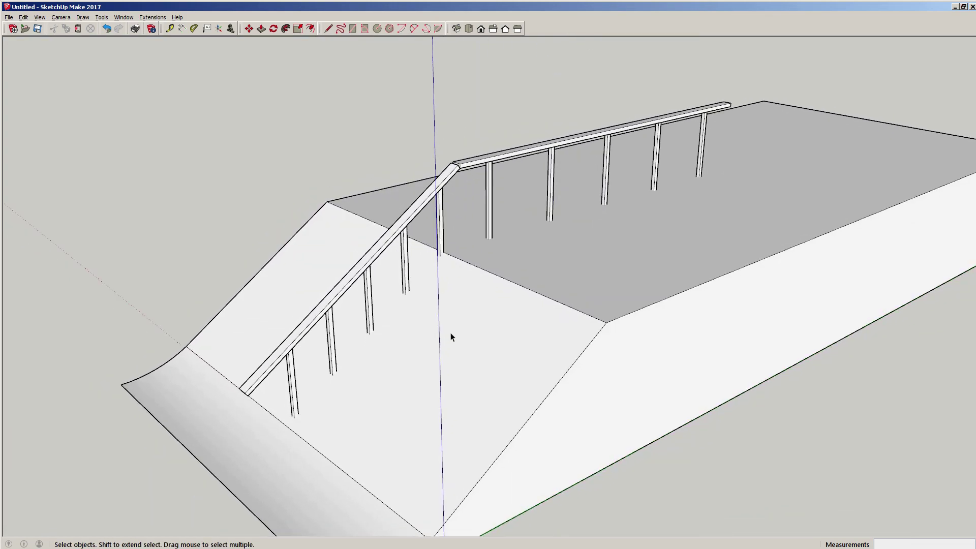